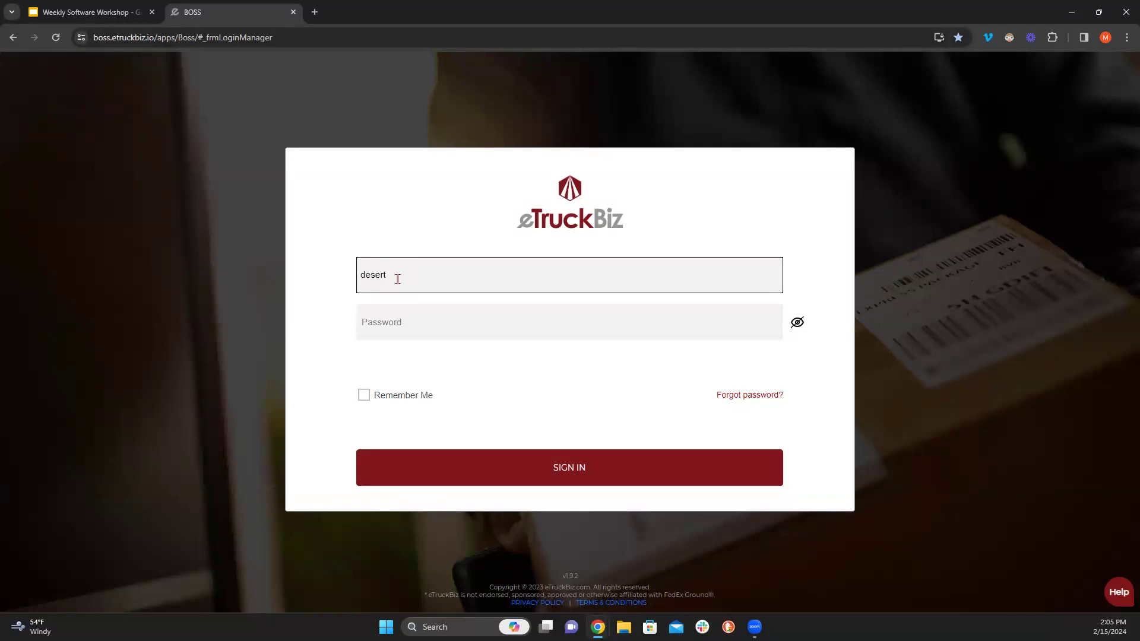
- Sign in with the company account's e-mail and password to load the P&D Activity dashboard
key(Tab)
text(*********)
key(Return)
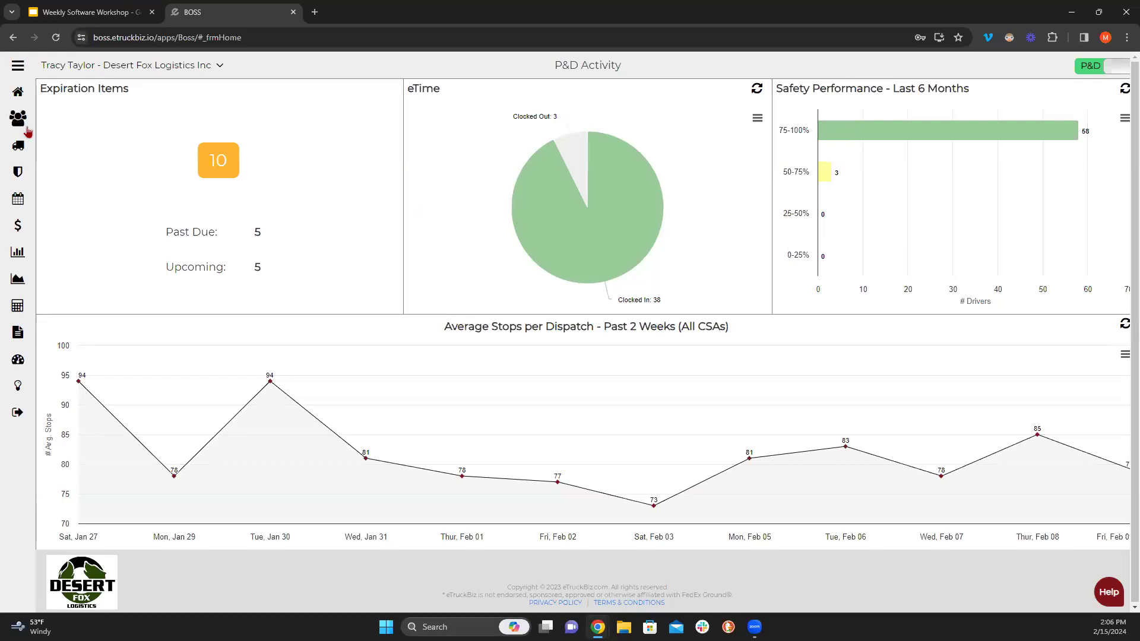
- Go to Vehicles from the sidebar menu to list the company's 53 trucks
click(15, 69)
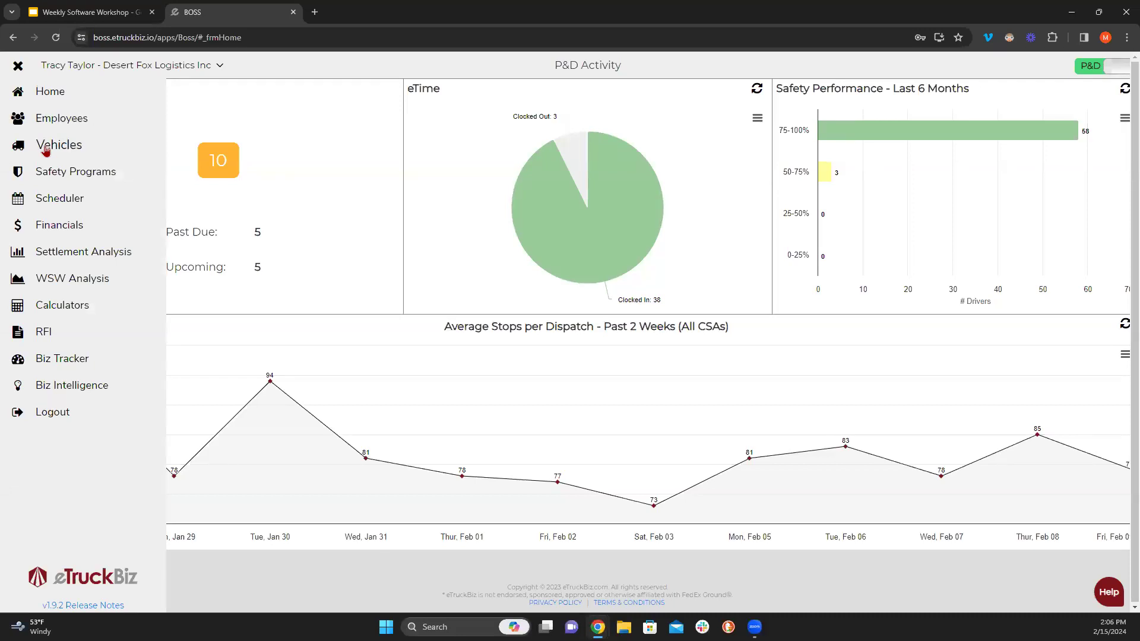
click(46, 150)
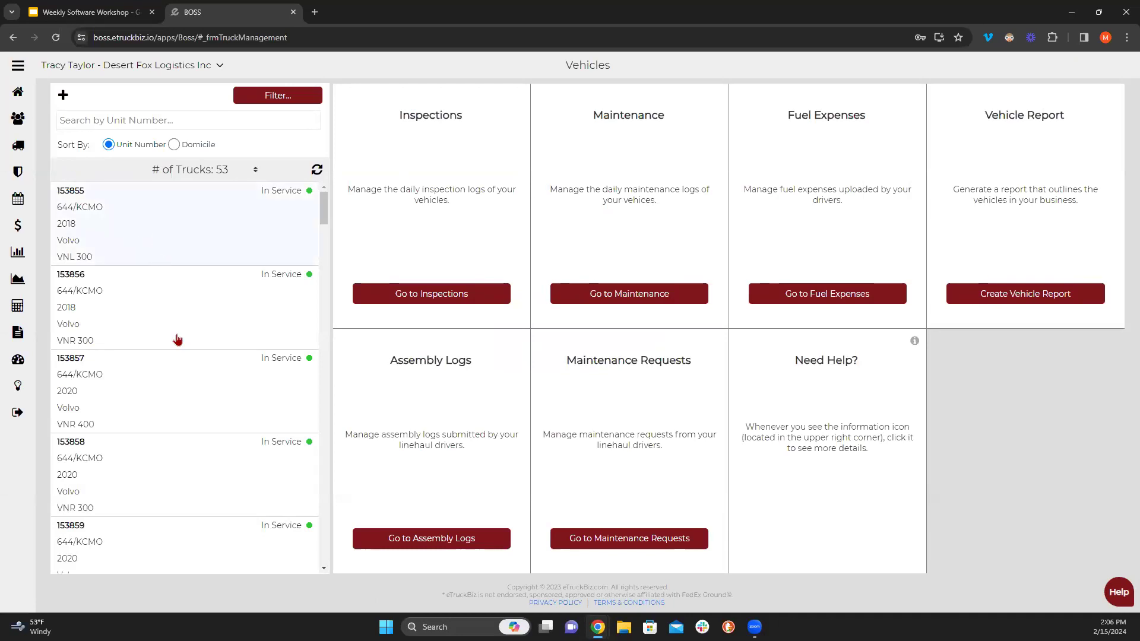
scroll(181, 359, down, 3)
scroll(172, 332, up, 3)
click(159, 226)
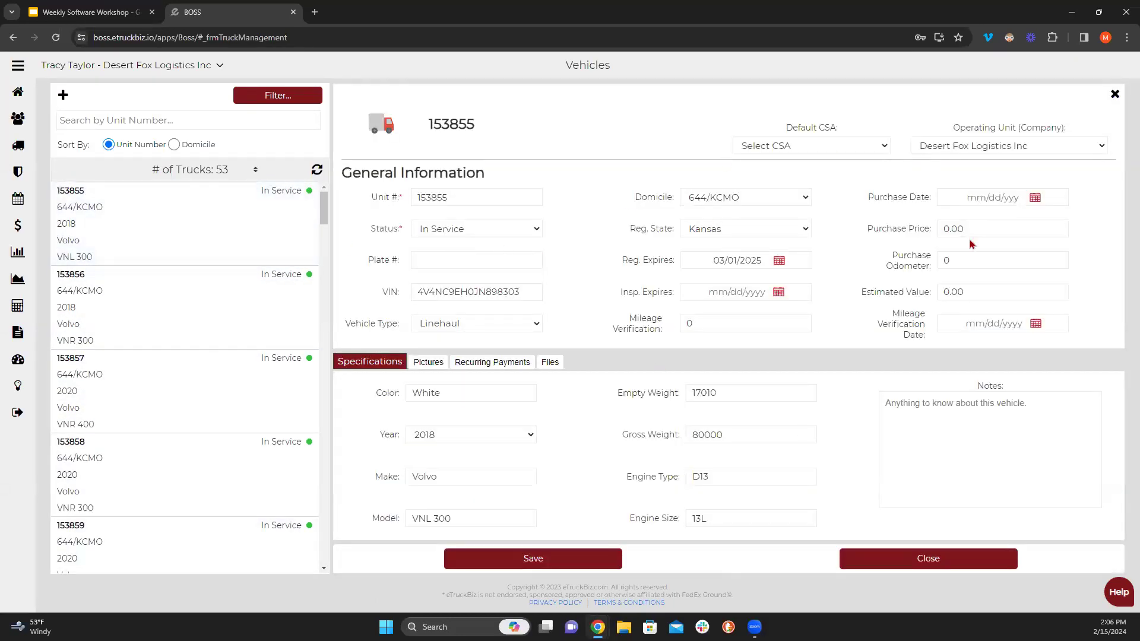
click(1114, 94)
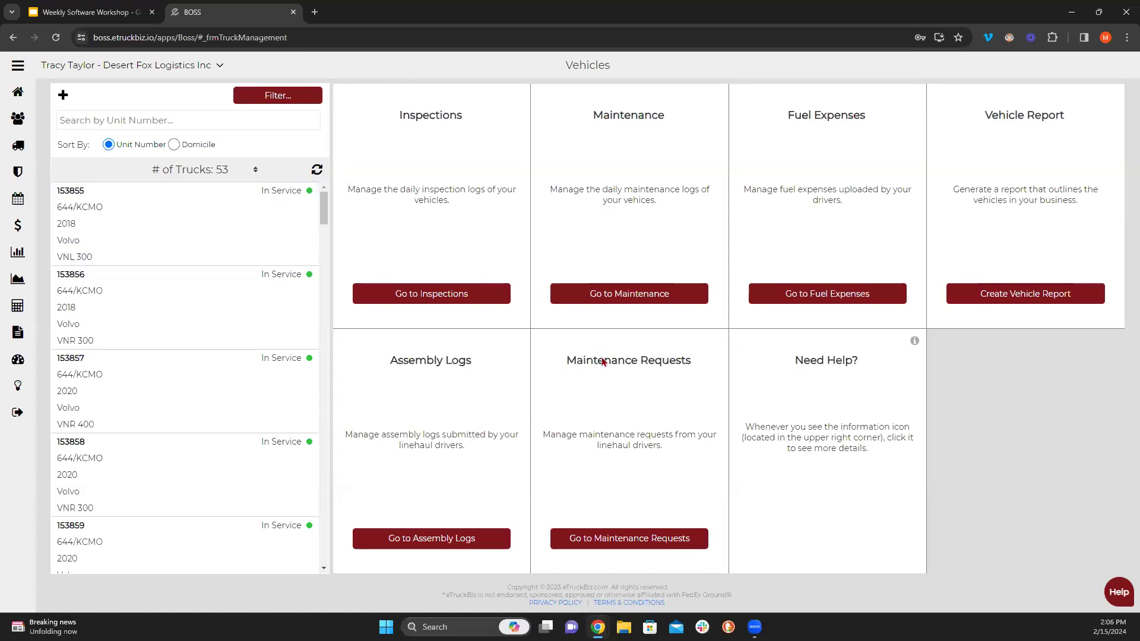
click(638, 297)
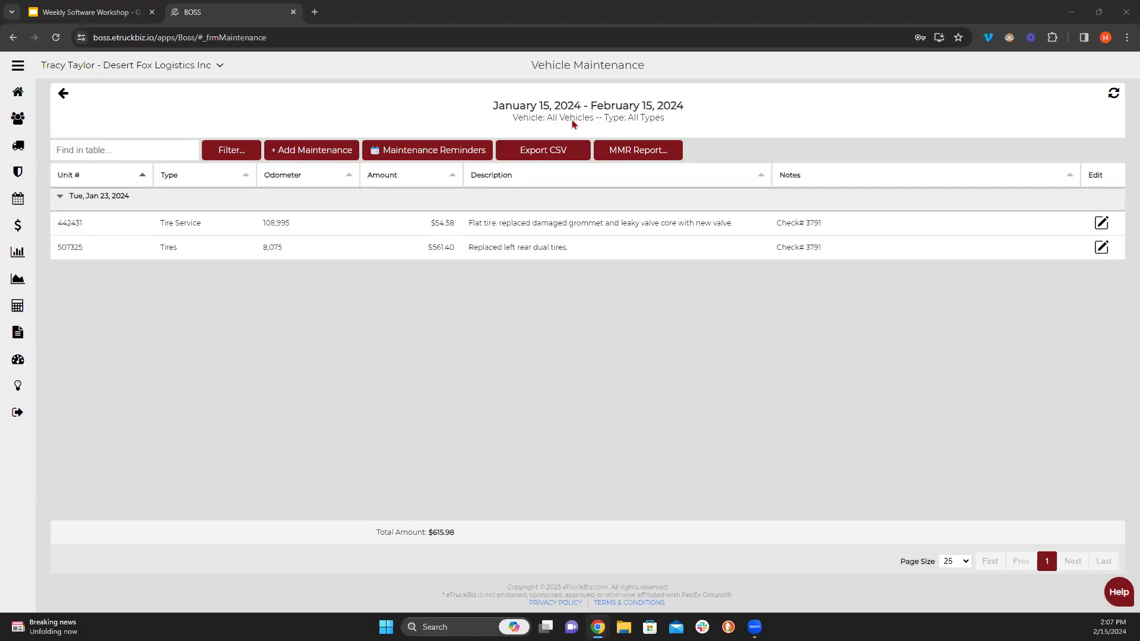
- Filter the maintenance list by date to Last Week
click(249, 154)
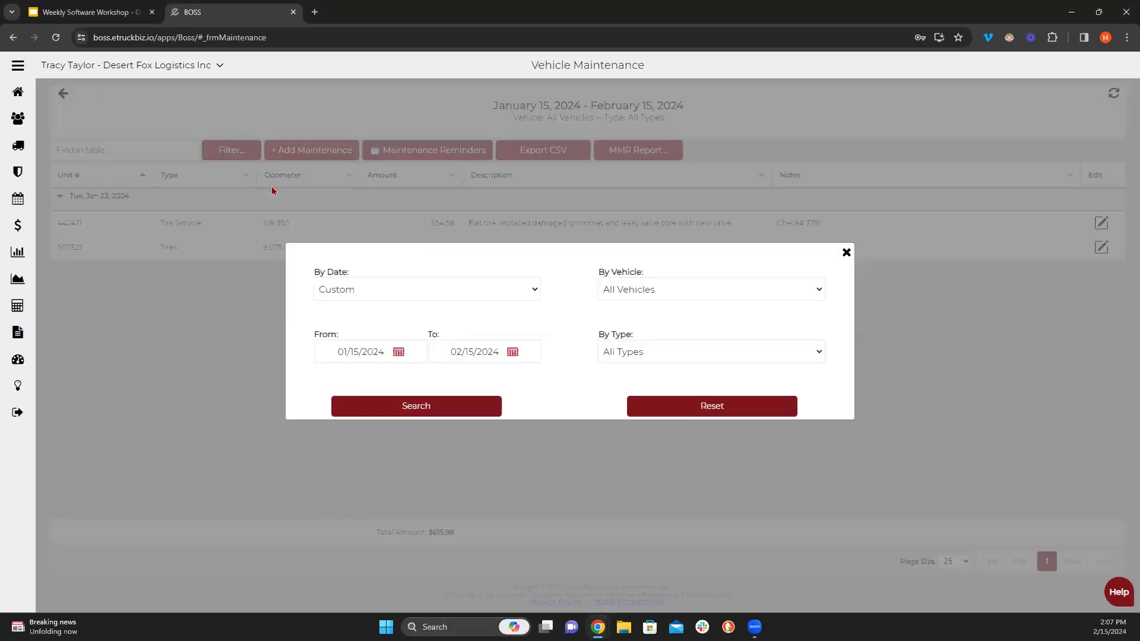
click(365, 296)
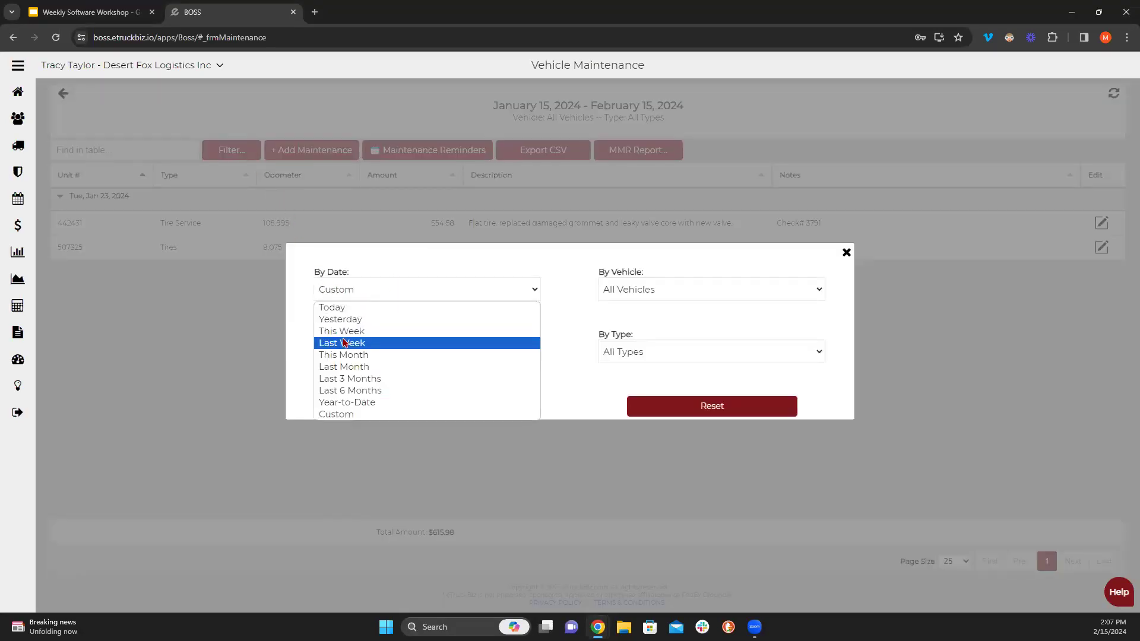
click(345, 342)
click(389, 416)
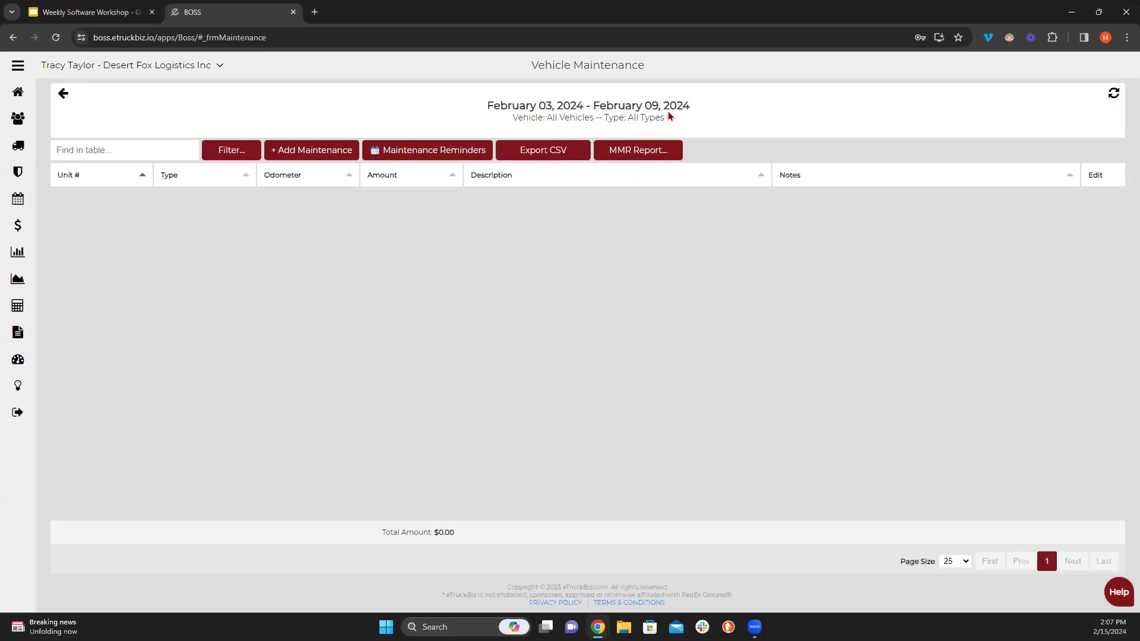
- Narrow the filter to vehicle 153859, which shows no entries and a $0.00 total
click(209, 150)
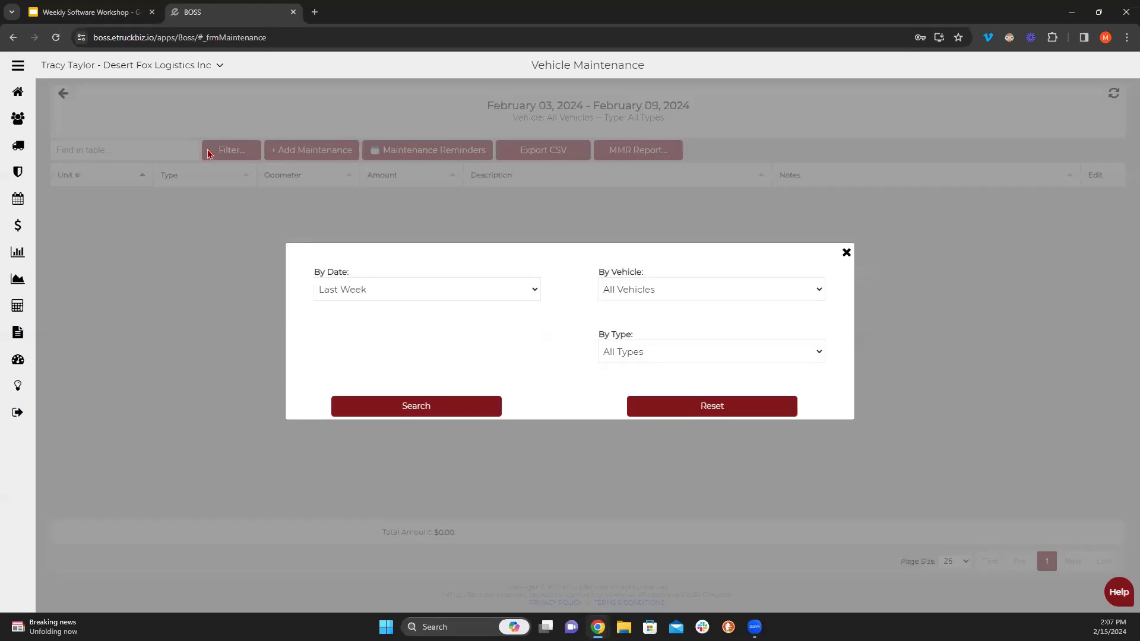
click(662, 300)
click(636, 376)
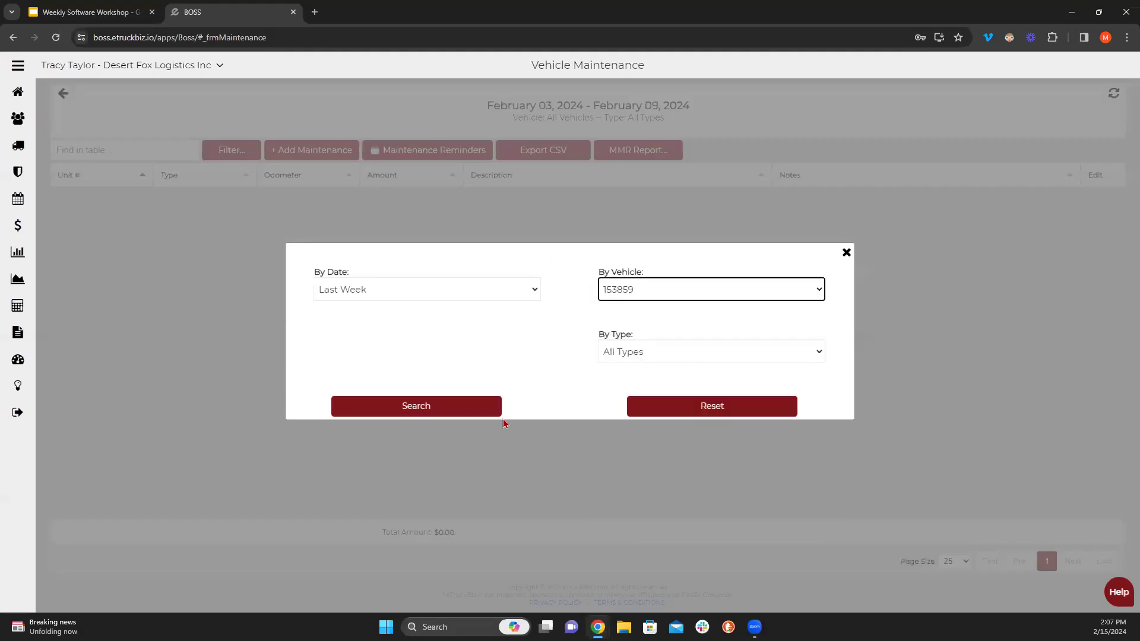
click(497, 417)
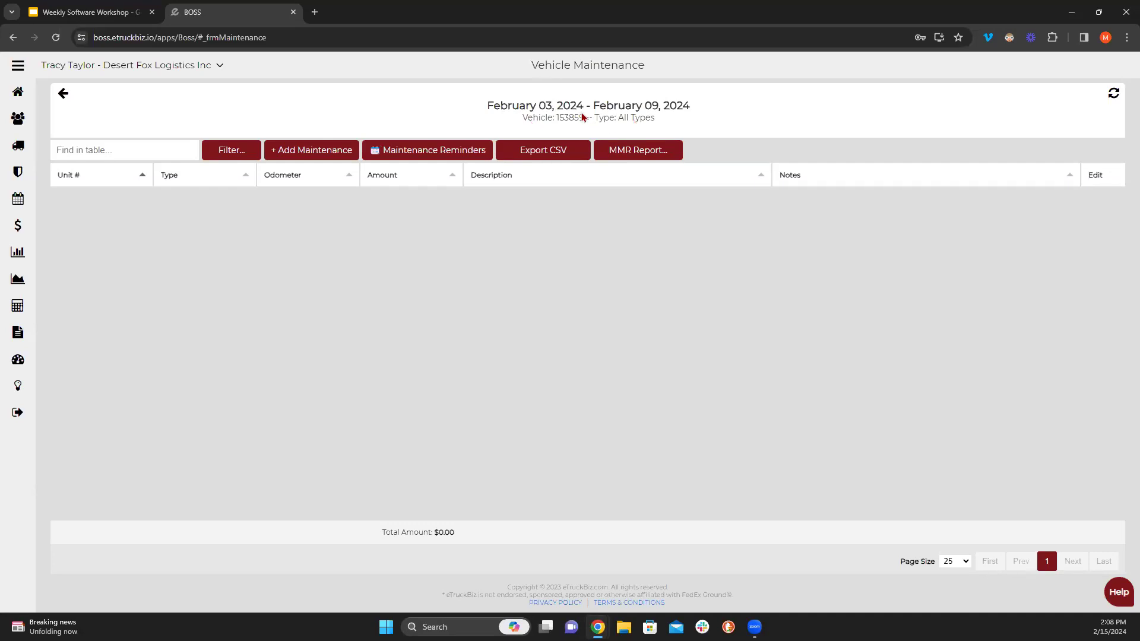
- Filter maintenance to Last Month and All Vehicles, showing four January entries totalling $1,471.31
click(239, 151)
click(401, 291)
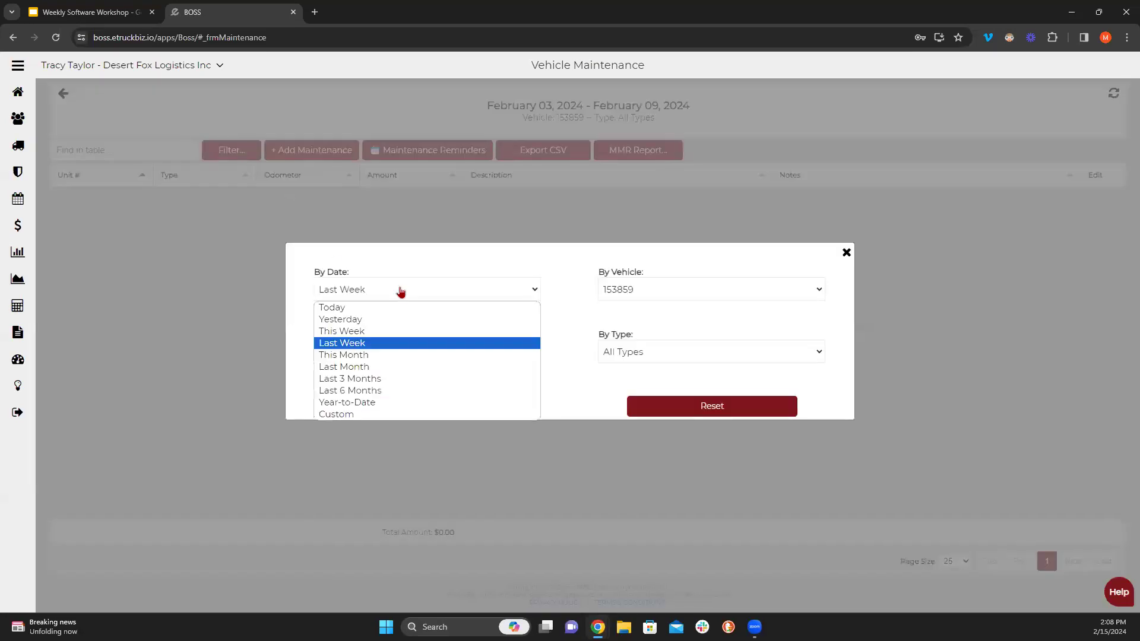
click(362, 369)
click(659, 291)
click(633, 306)
click(488, 402)
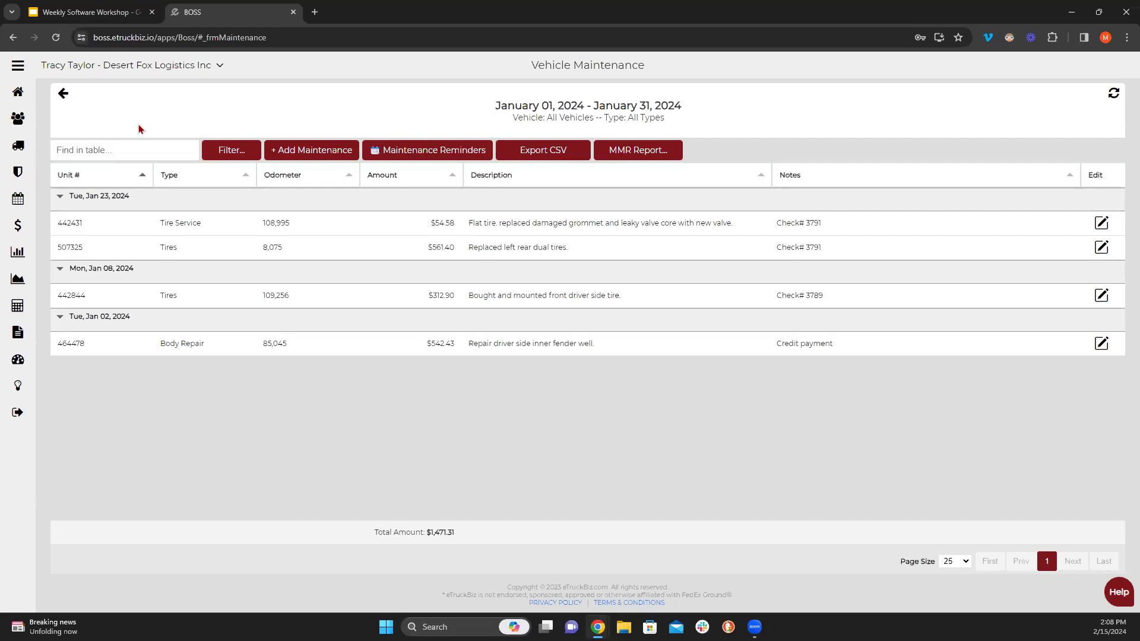
- Start a new employee in Employees and review its Permissions options
click(17, 118)
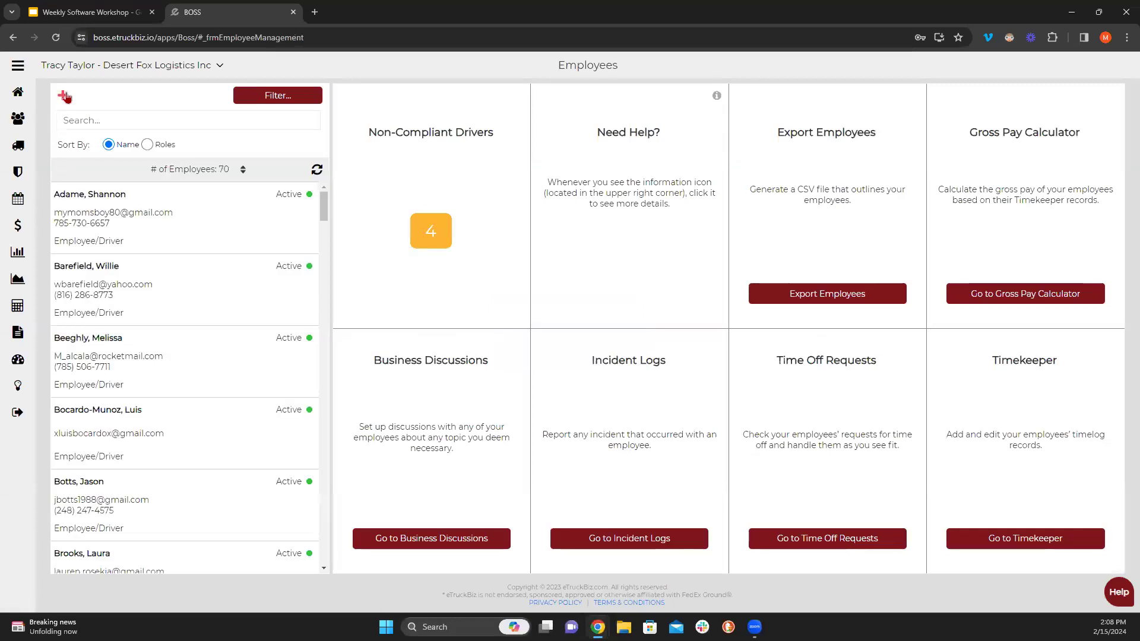
click(63, 95)
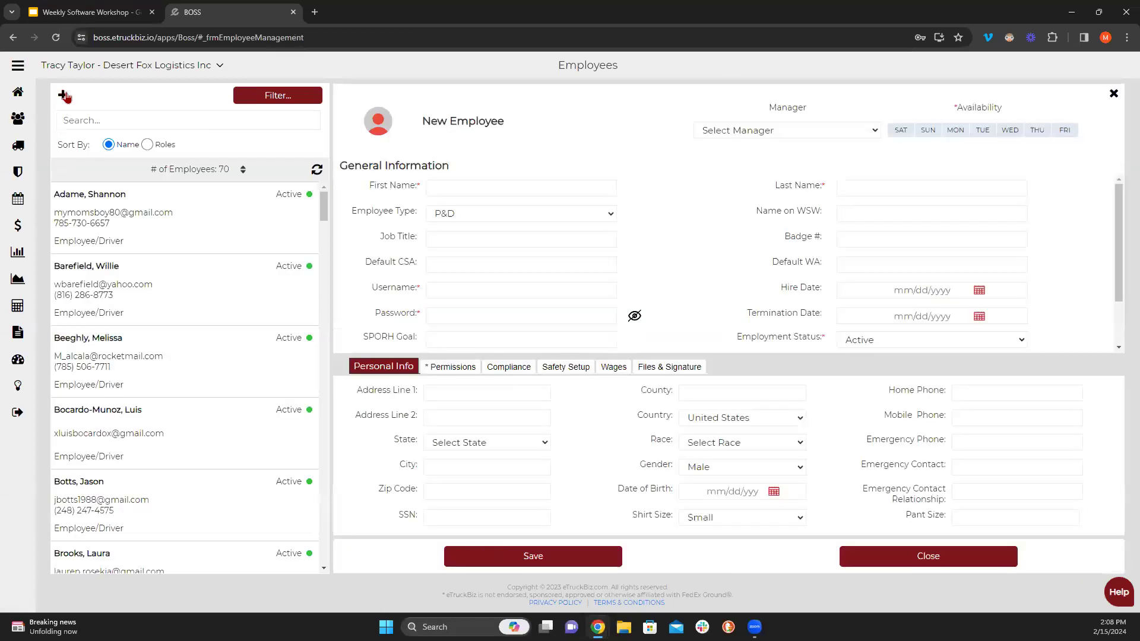
click(428, 366)
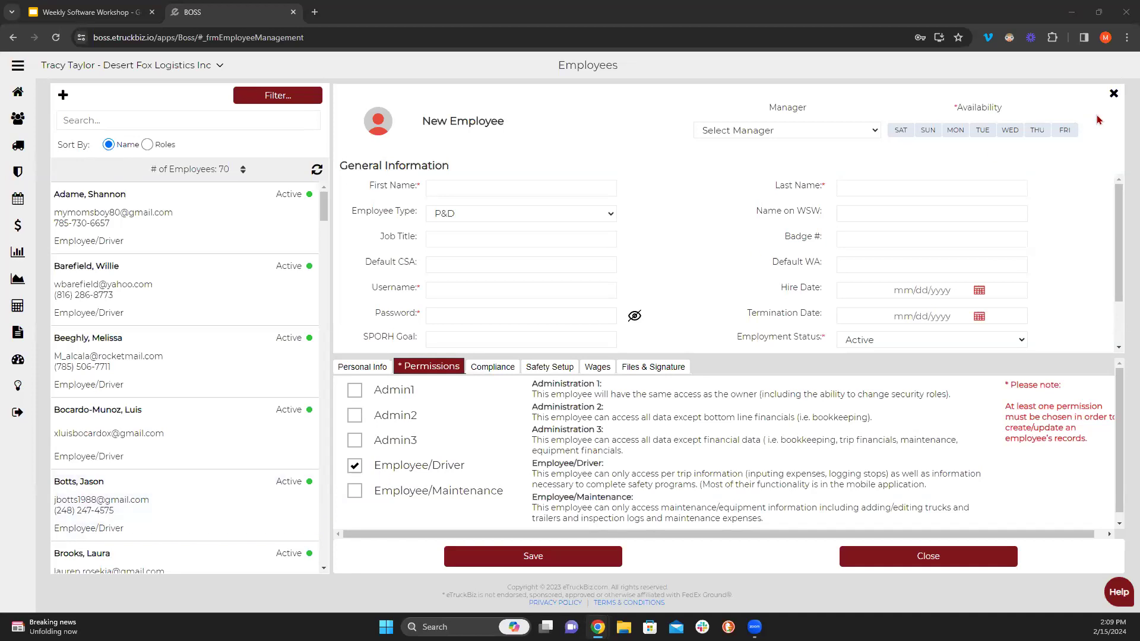
- Close the new employee form and return to Vehicle Maintenance for January 15–February 15, 2024
click(1115, 97)
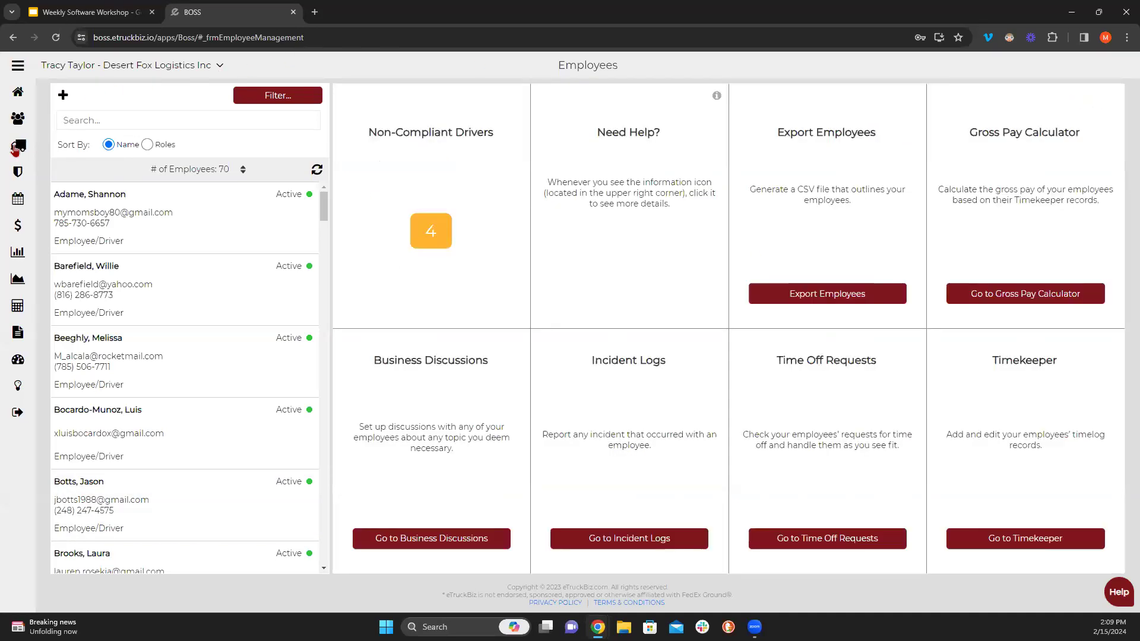
click(18, 145)
click(630, 301)
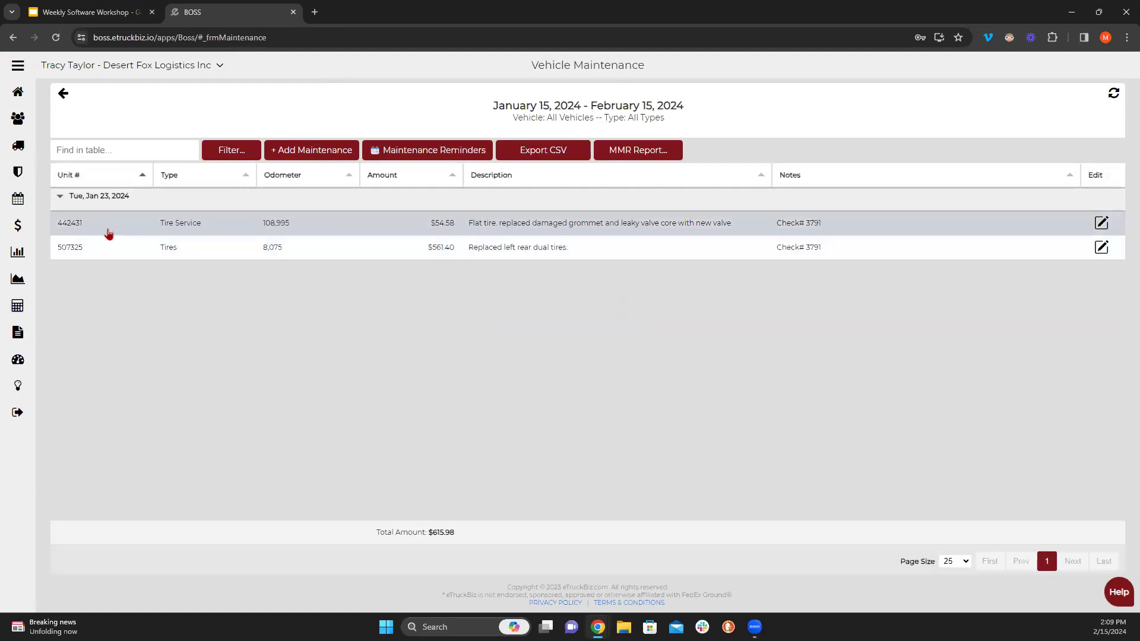
- Filter maintenance by date to Last Month, January 01–31, 2024, totalling $1,471.31
click(236, 158)
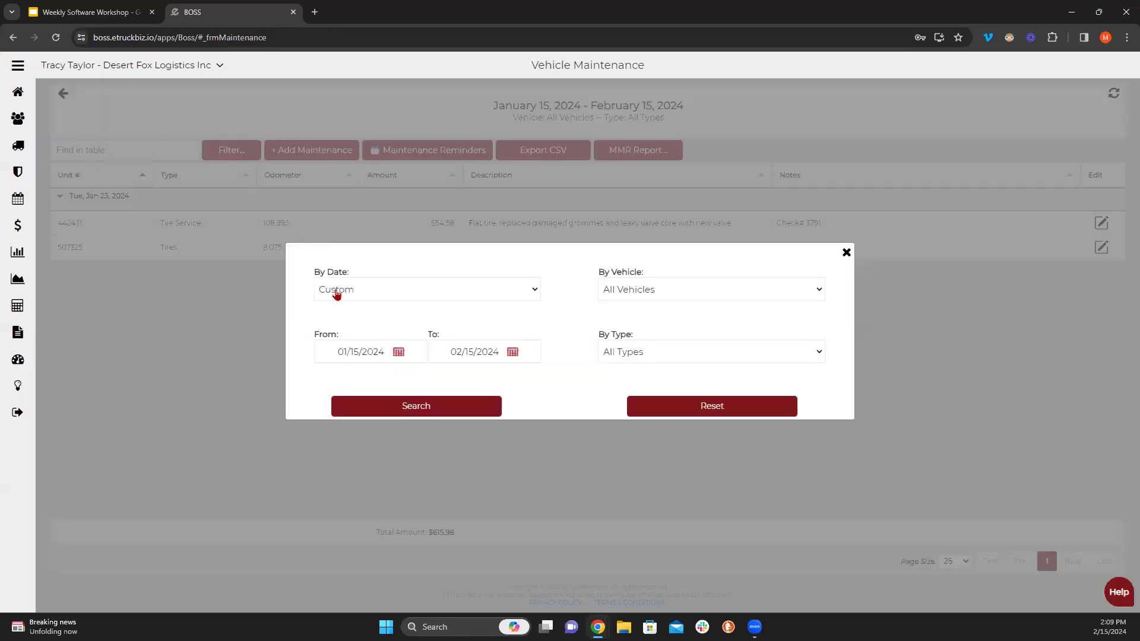
click(331, 290)
click(354, 368)
click(397, 405)
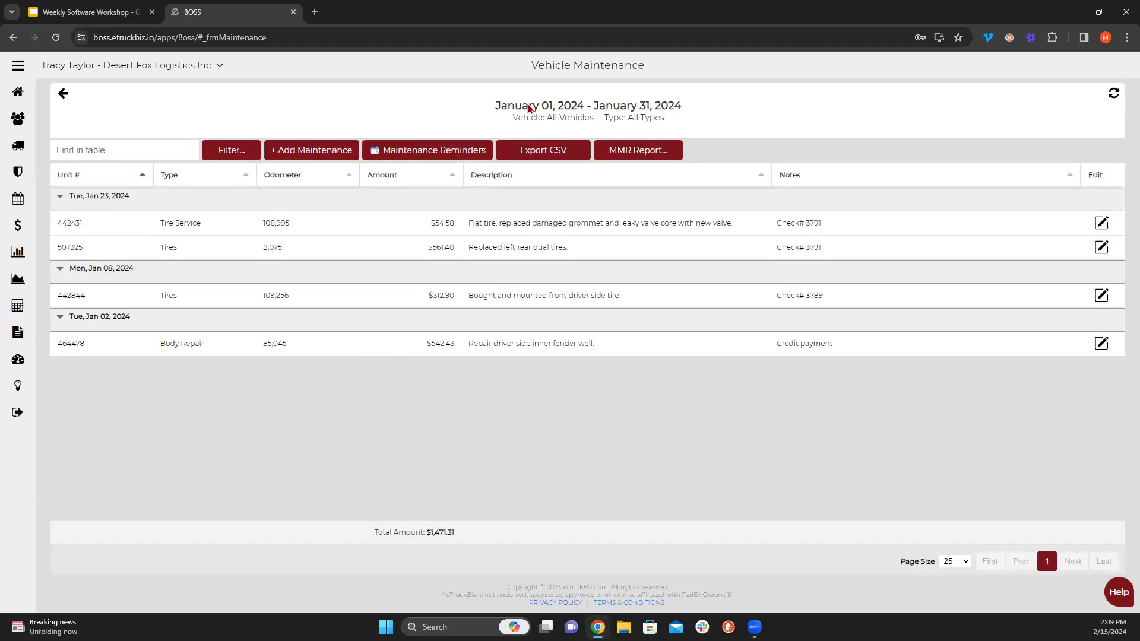
- Reopen the Filter dialog twice and close it without changes
click(232, 150)
click(357, 291)
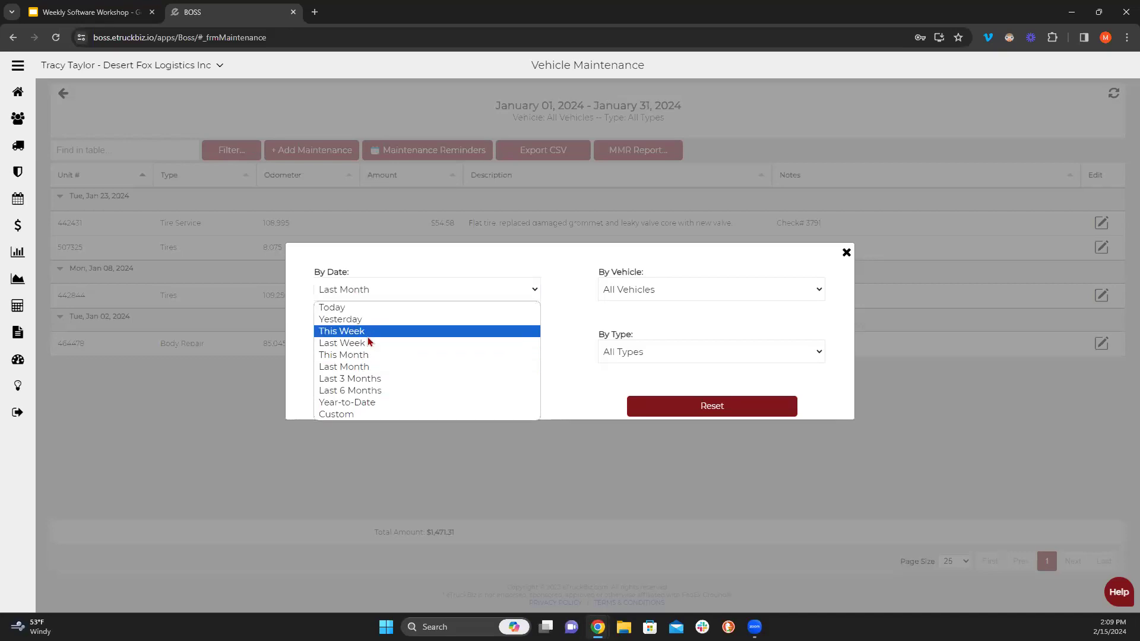
click(846, 253)
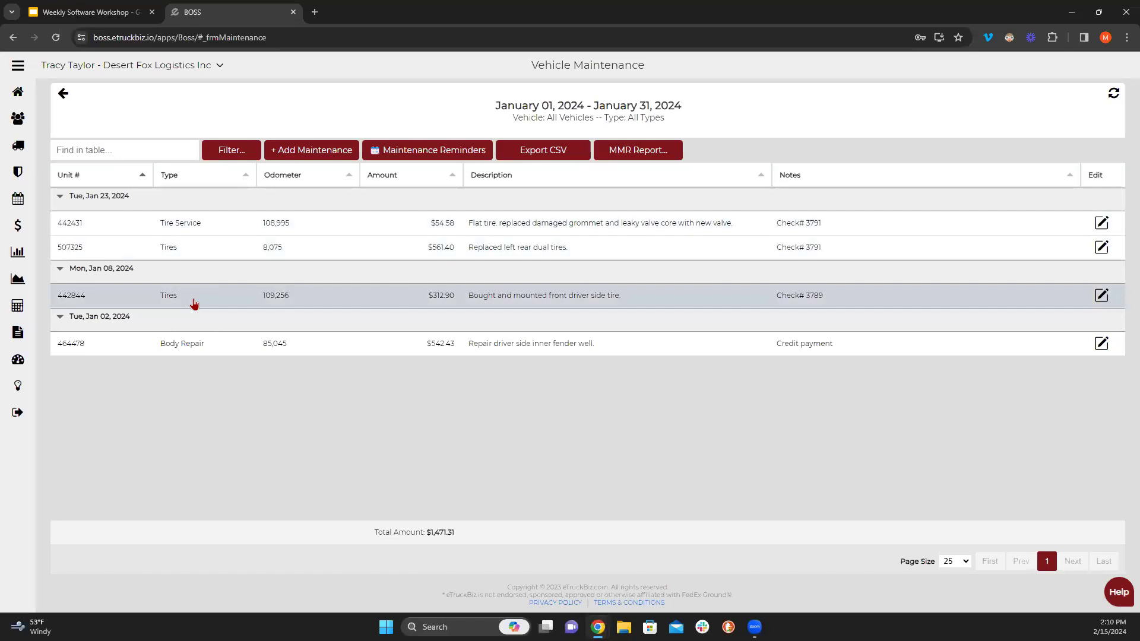
click(238, 151)
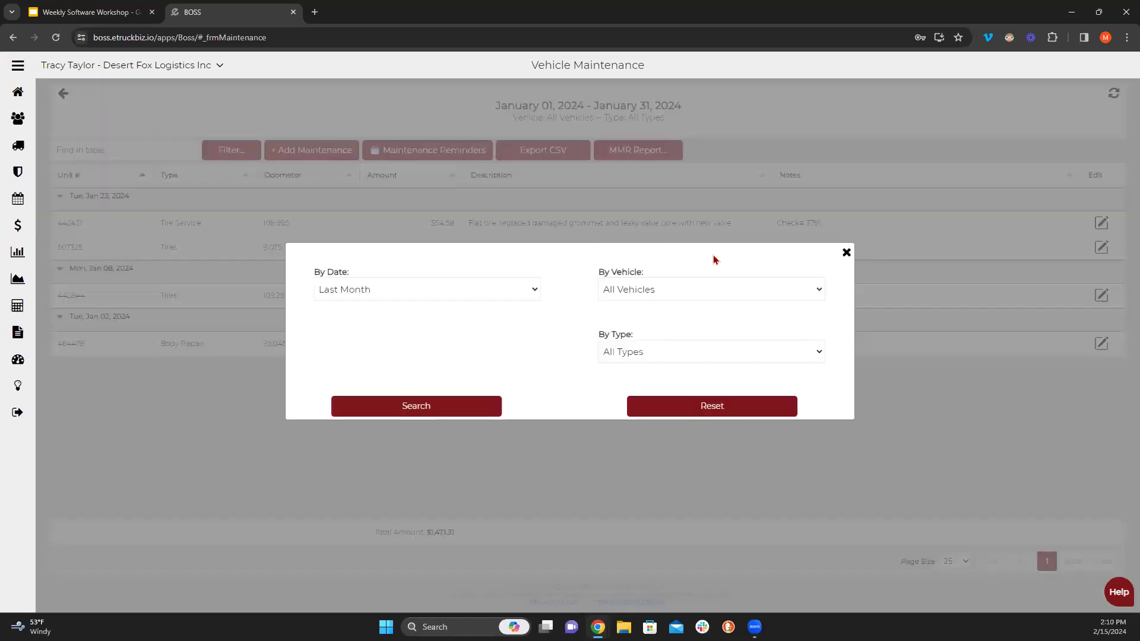
click(848, 252)
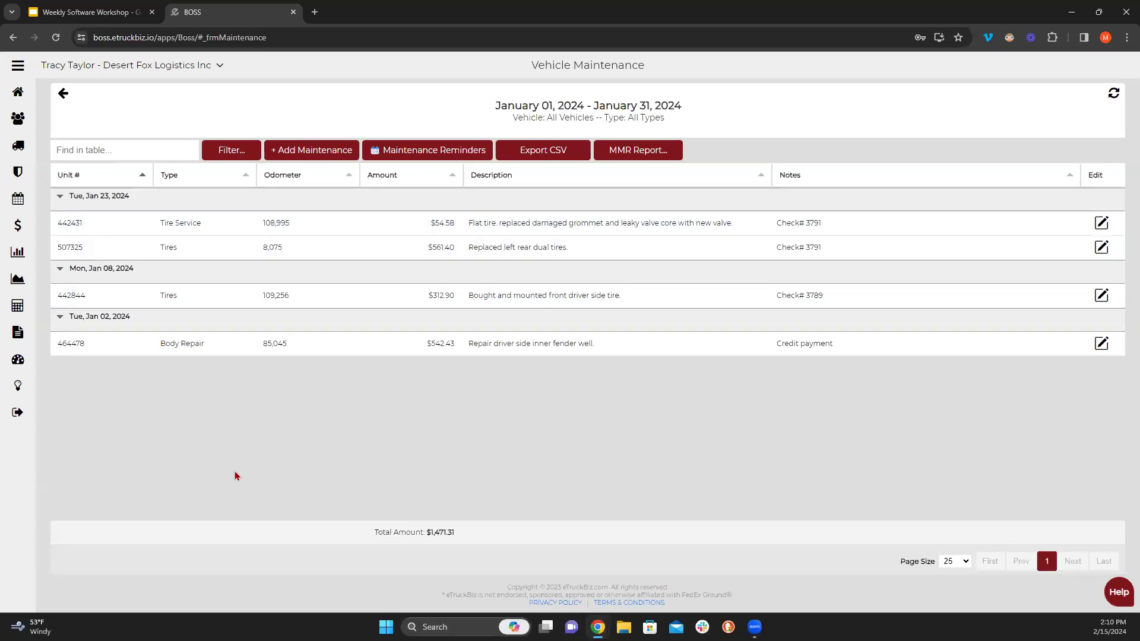
- Sort the January records by type ascending and select unit 442431's Tire Service record
click(246, 176)
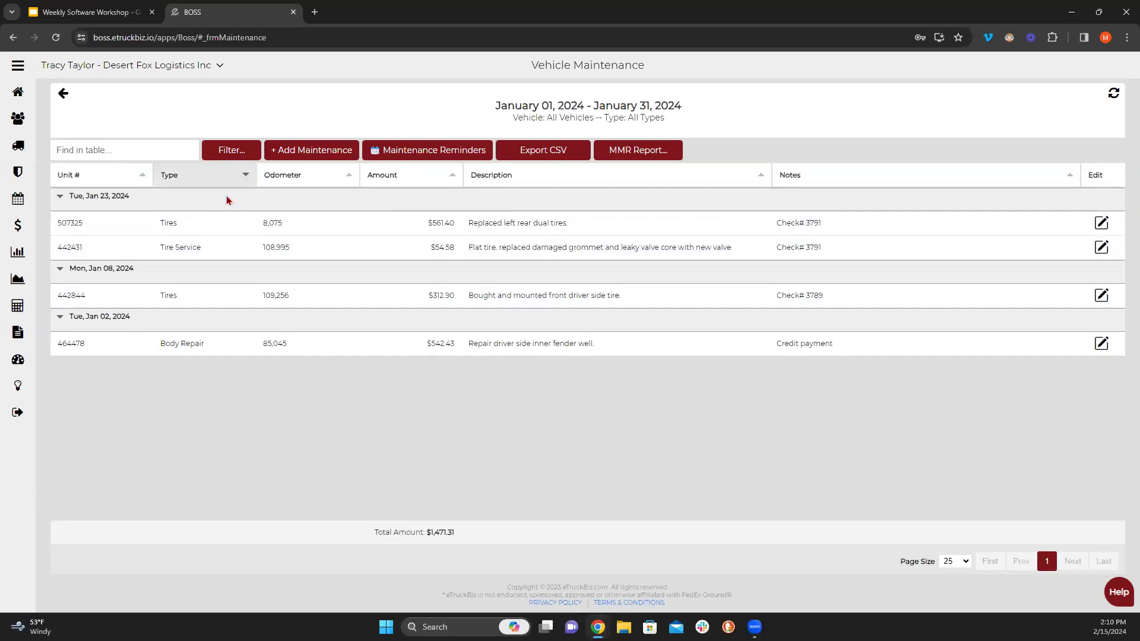
click(243, 180)
click(244, 179)
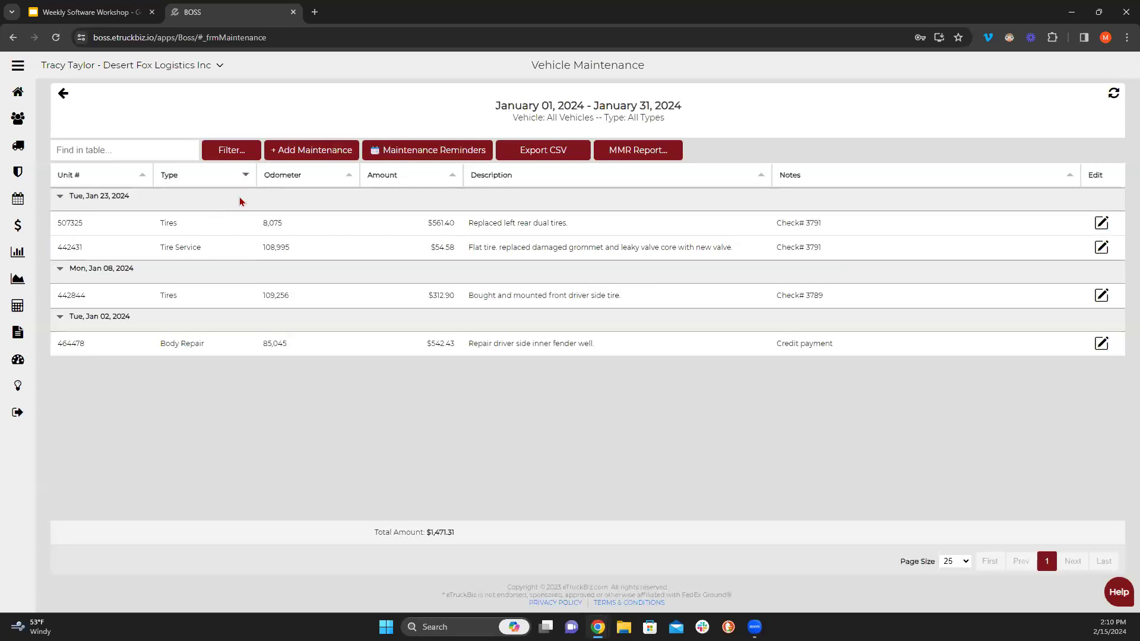
click(251, 181)
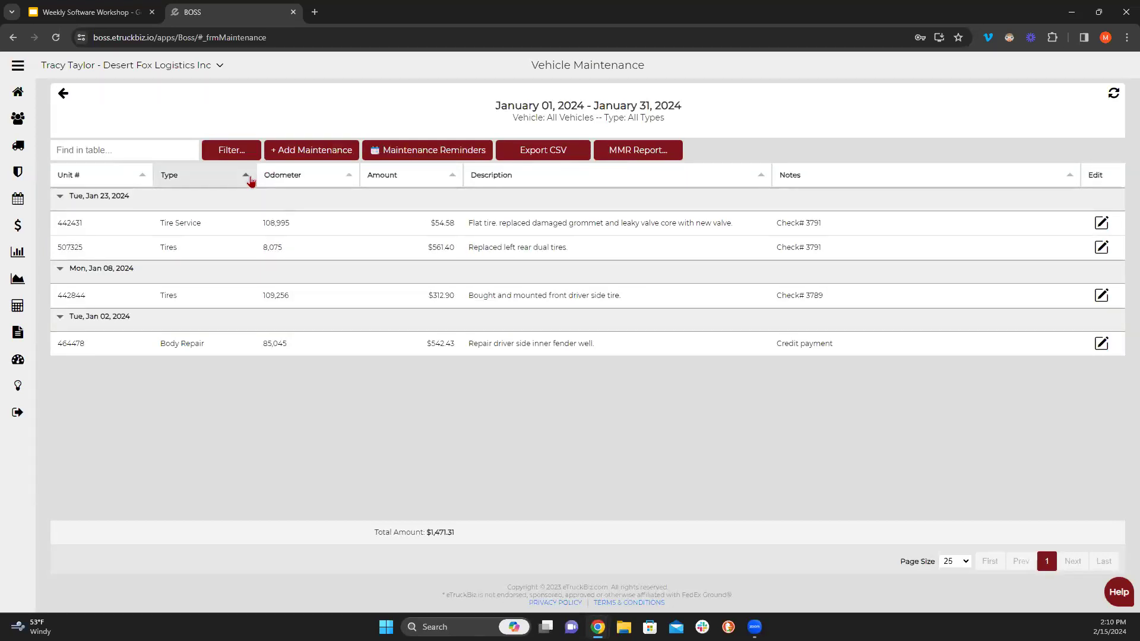
click(256, 227)
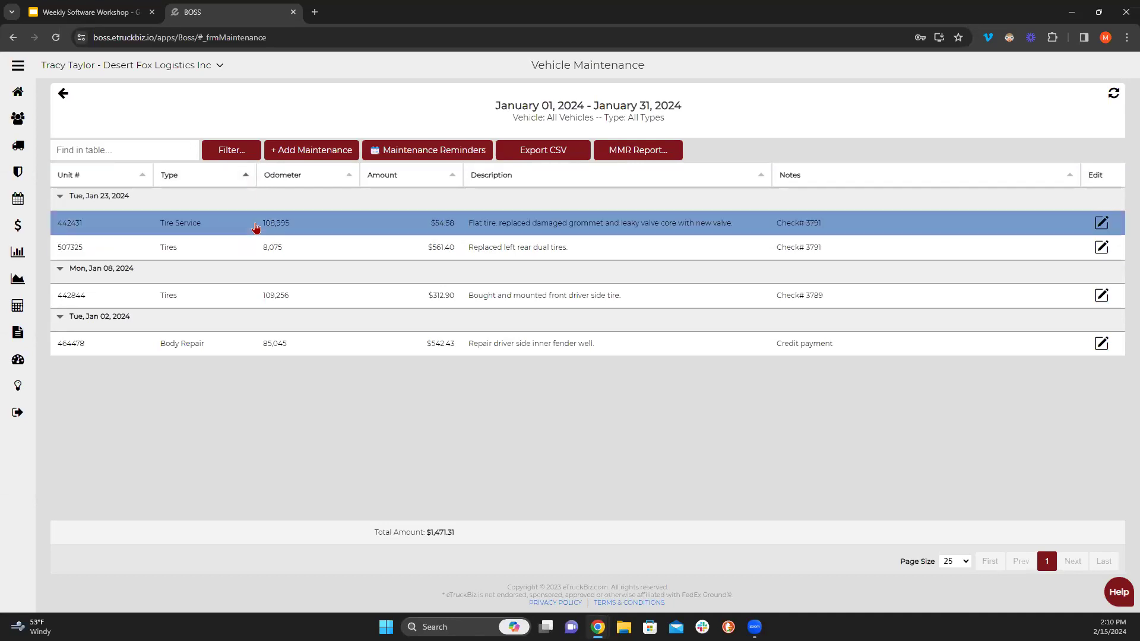
click(1100, 224)
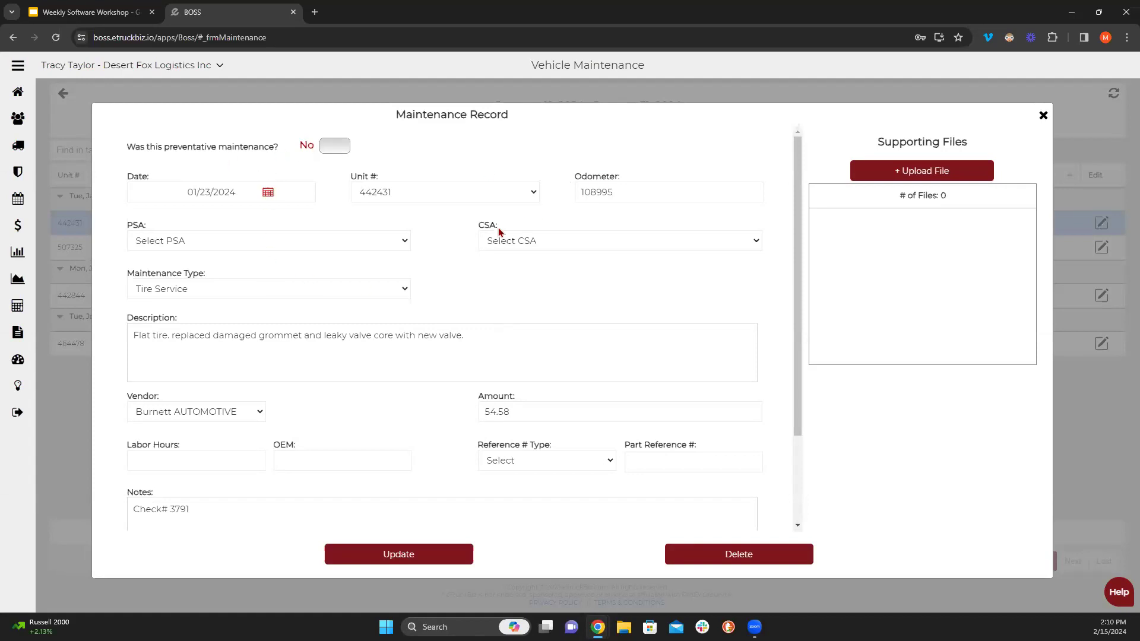
scroll(468, 268, down, 2)
scroll(469, 269, up, 2)
scroll(244, 467, down, 2)
scroll(244, 468, up, 2)
click(1043, 116)
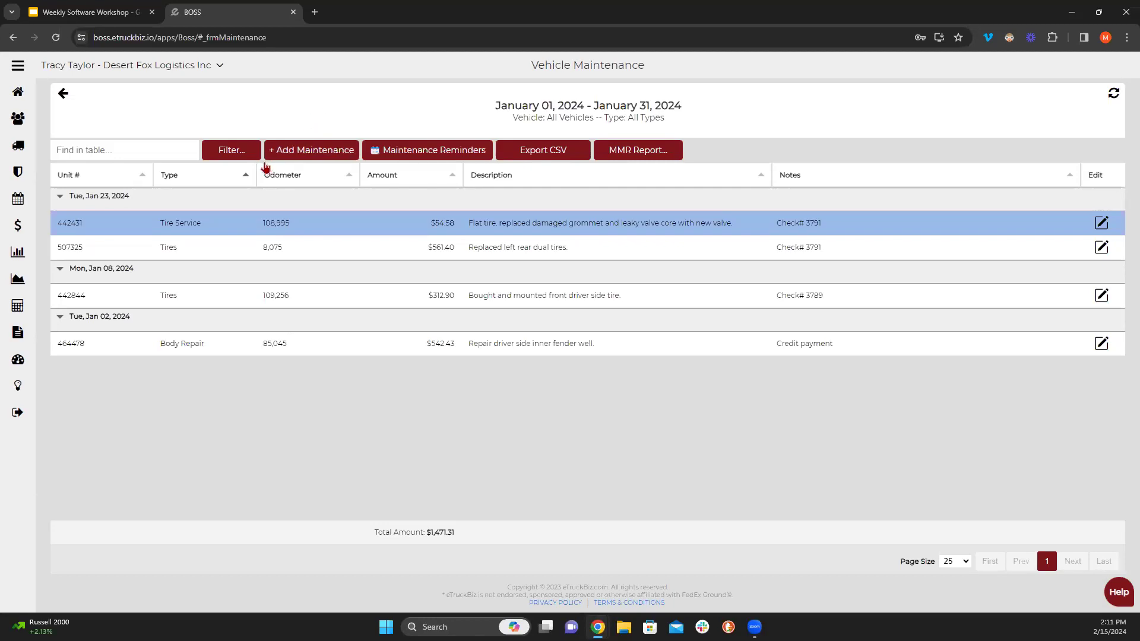
- Start a new preventative maintenance record dated 01/31/2024
click(293, 156)
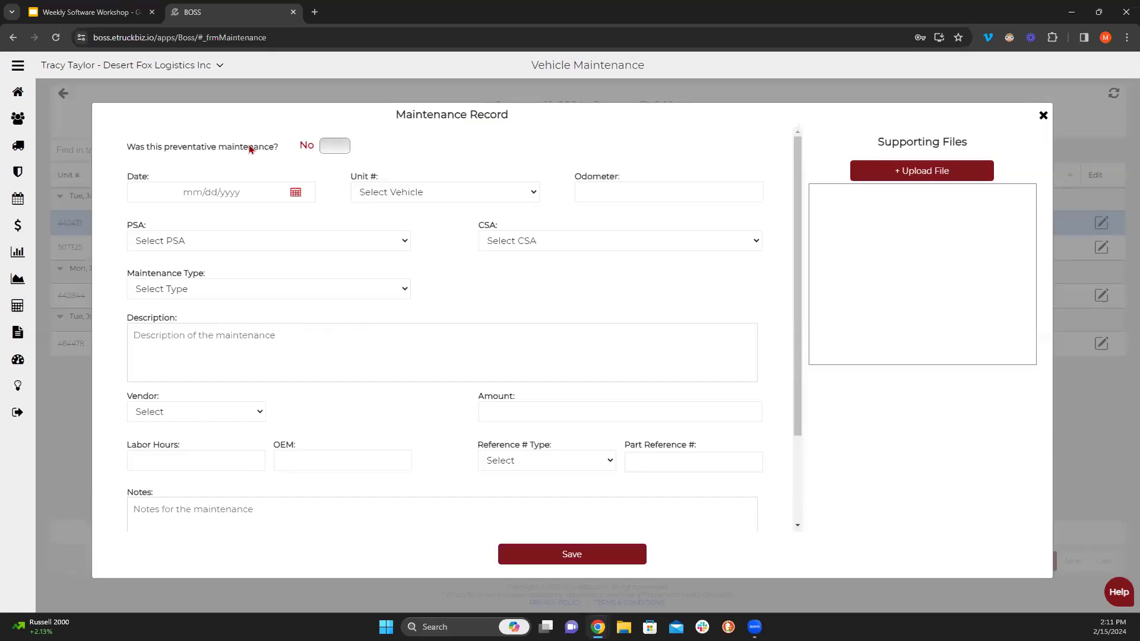
click(333, 148)
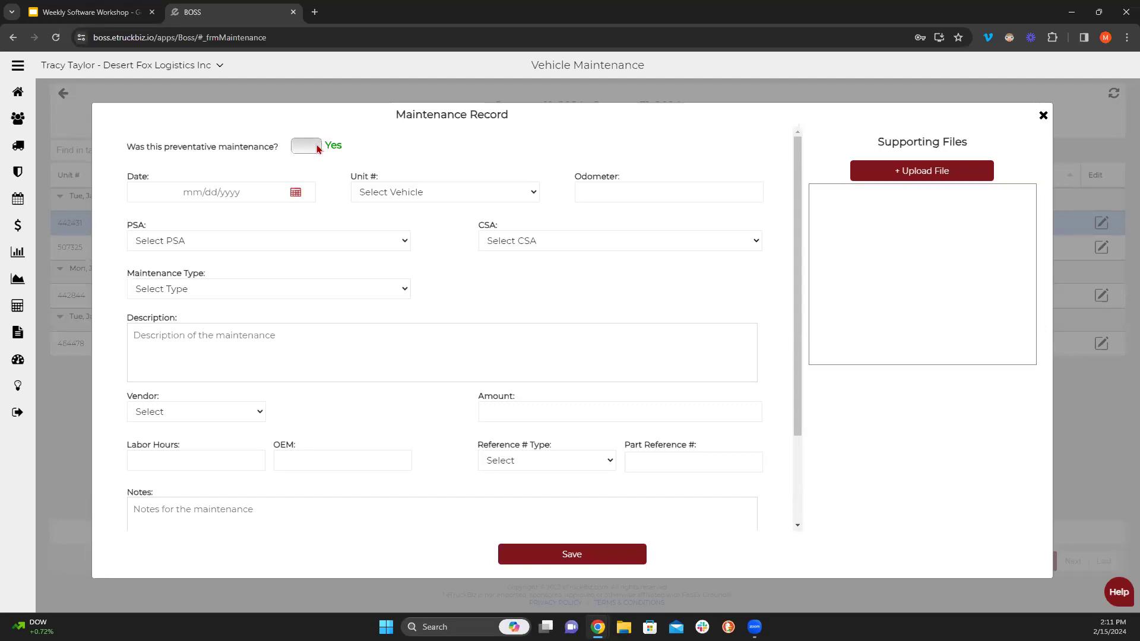
click(296, 192)
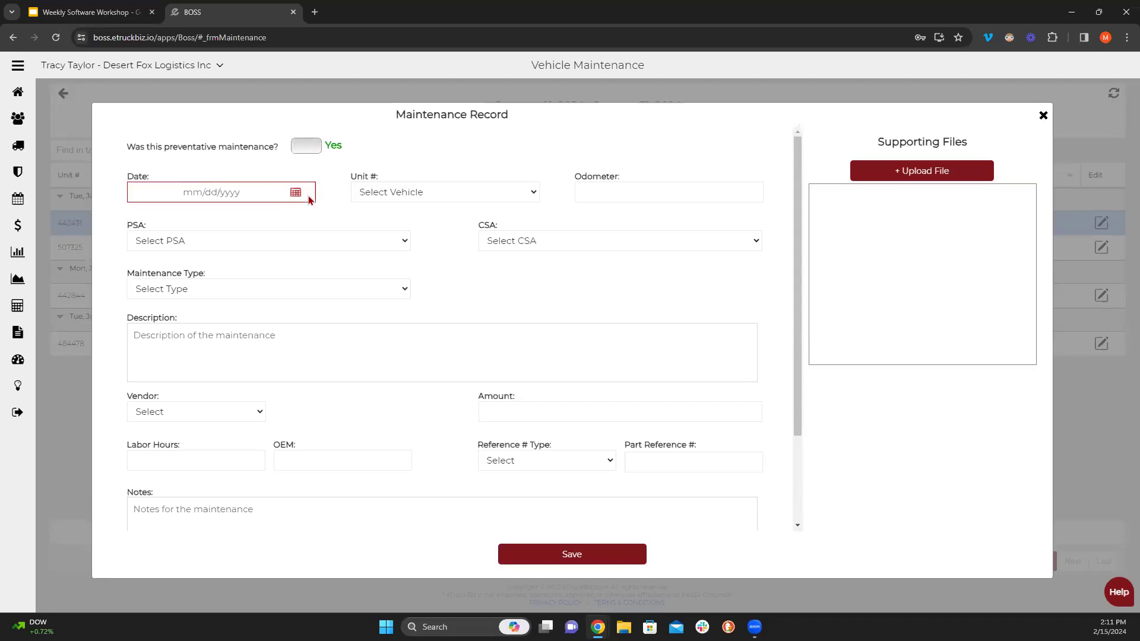
click(135, 216)
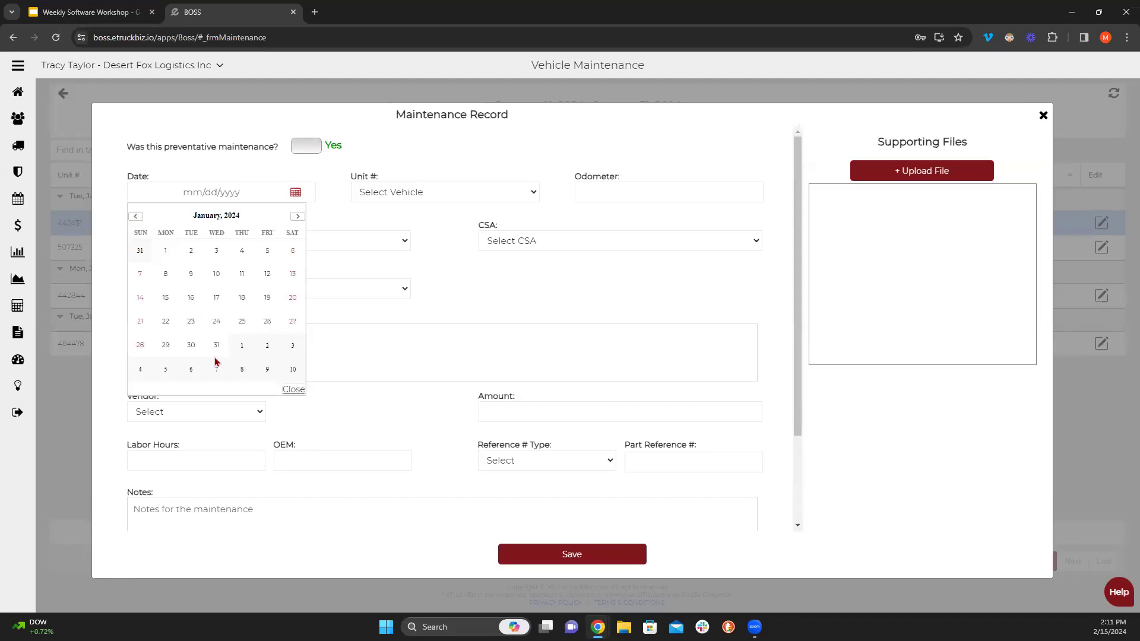
click(217, 345)
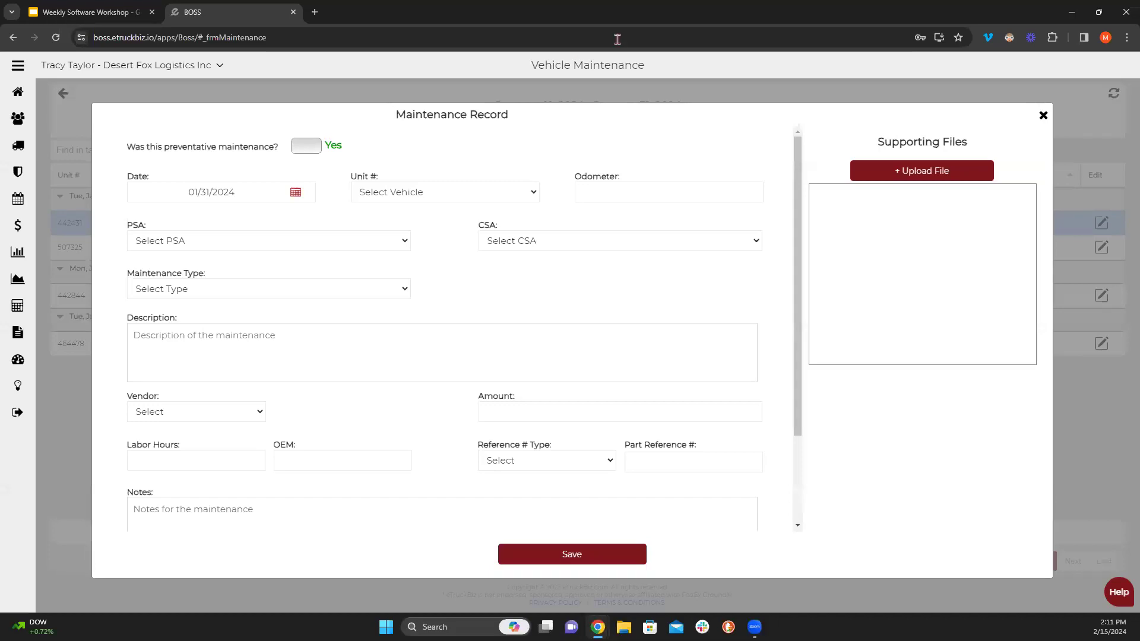
- Set the record's unit to 153860 and odometer to 123456
click(517, 195)
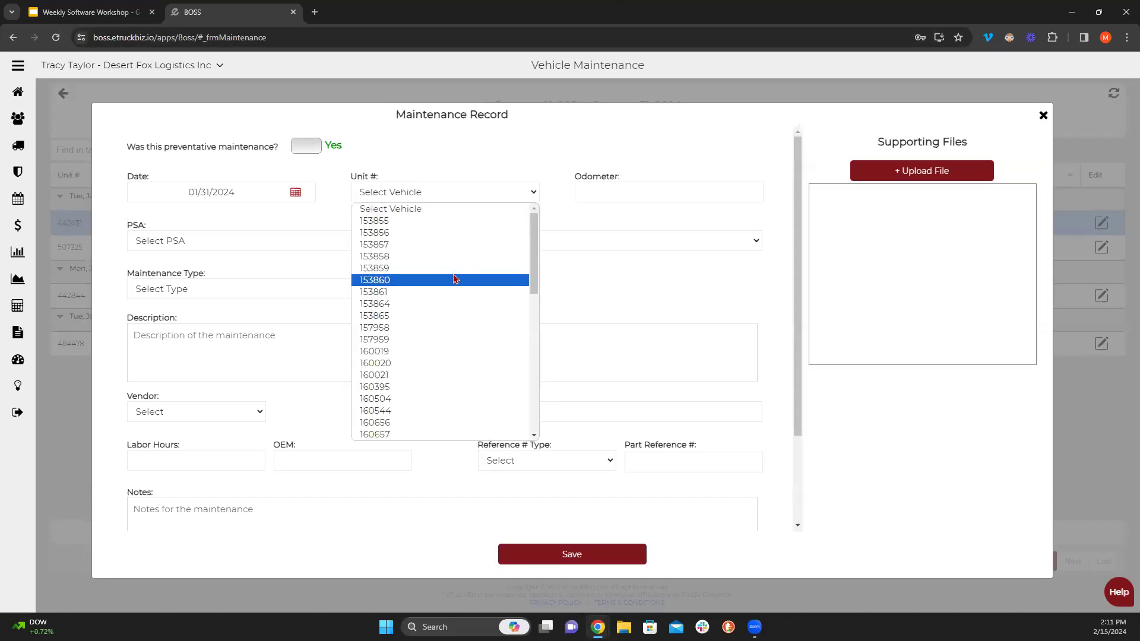
scroll(408, 308, down, 8)
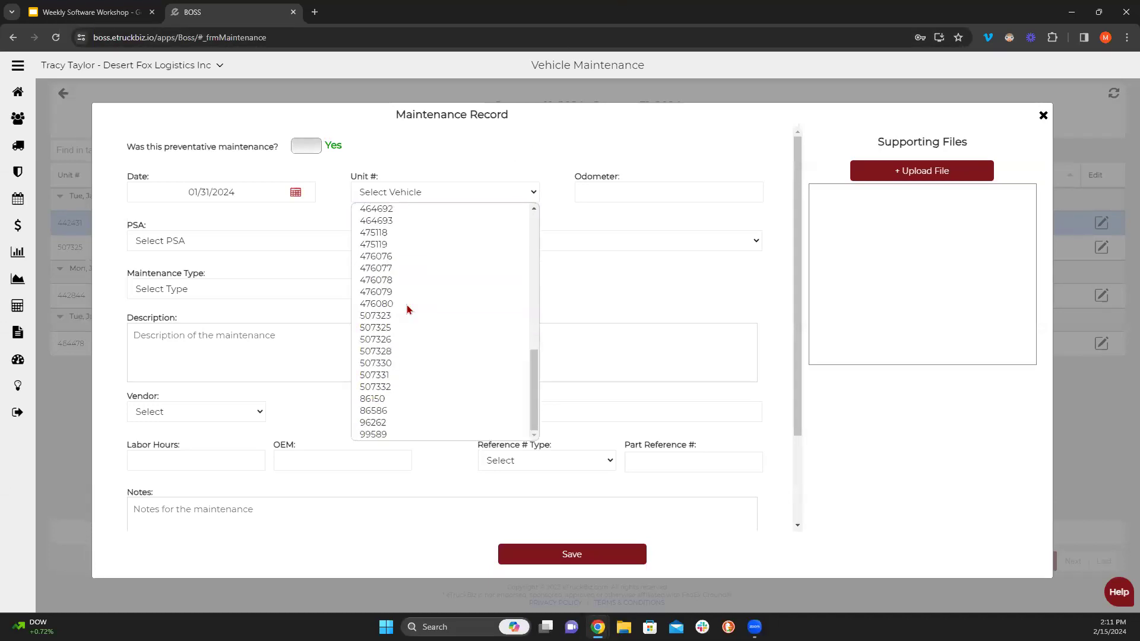
scroll(408, 309, up, 8)
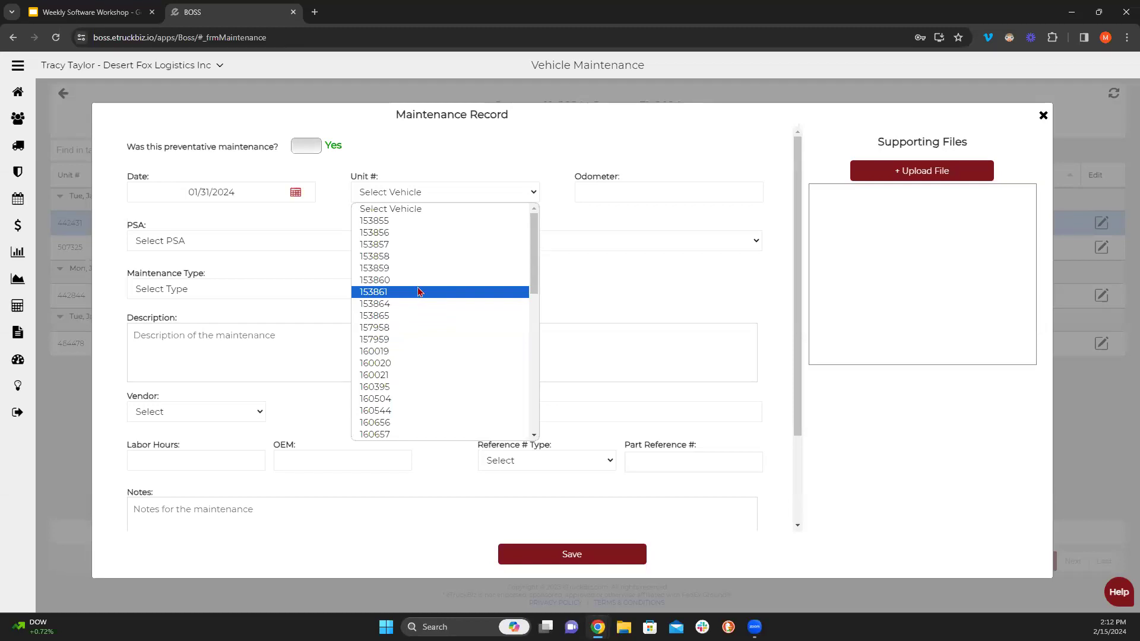
click(377, 280)
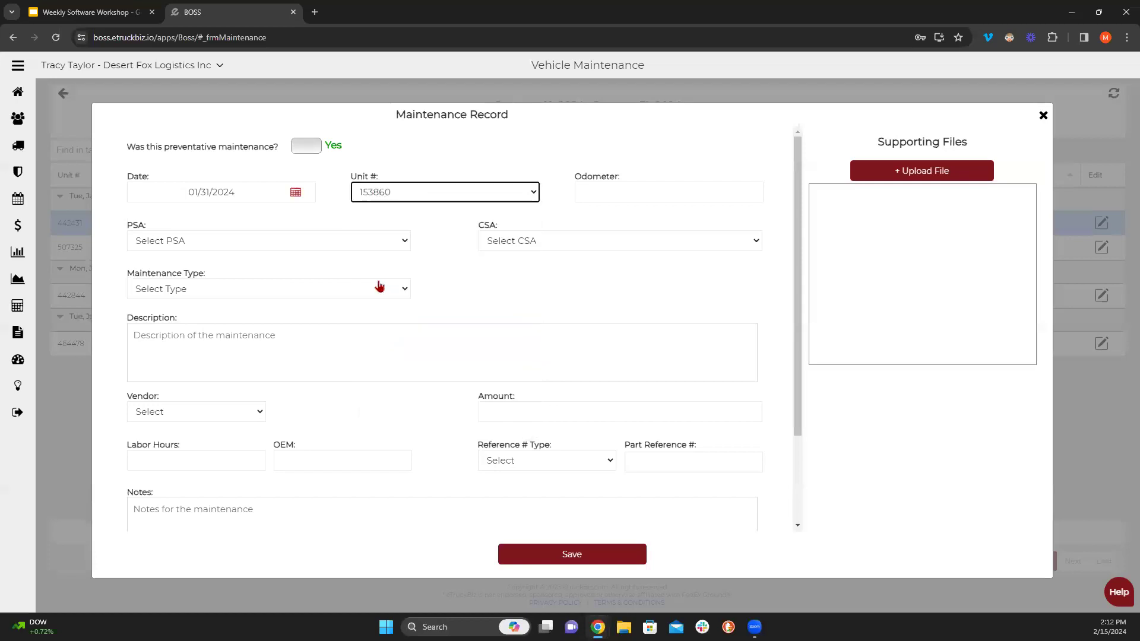
click(587, 190)
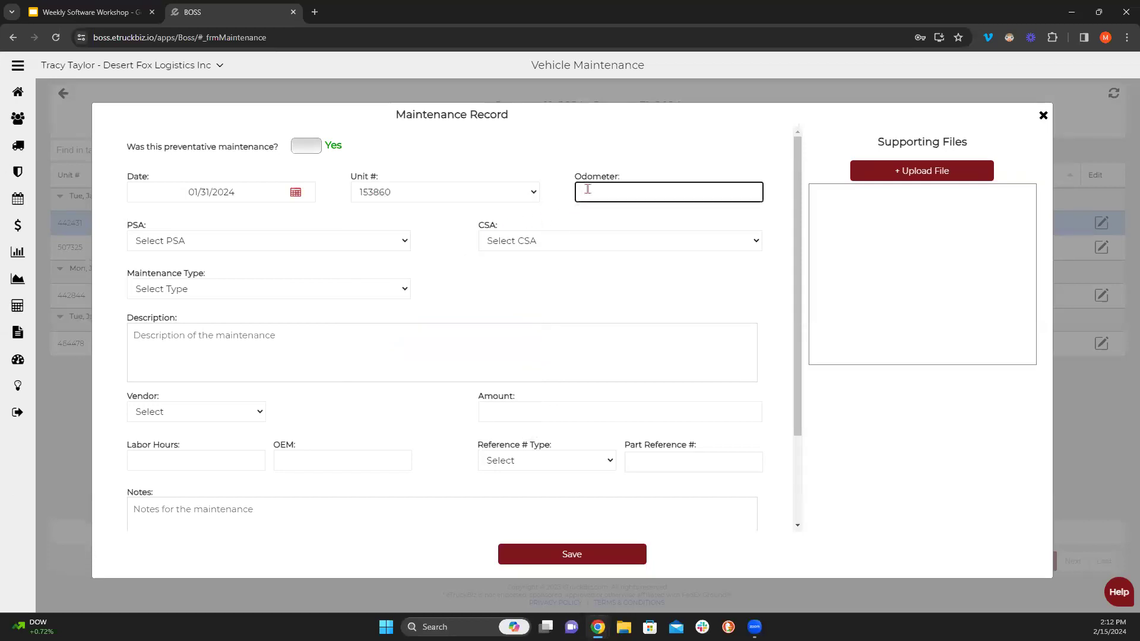
text(123456)
- Leave the PSA number unset and set the CSA number to 304603
click(402, 242)
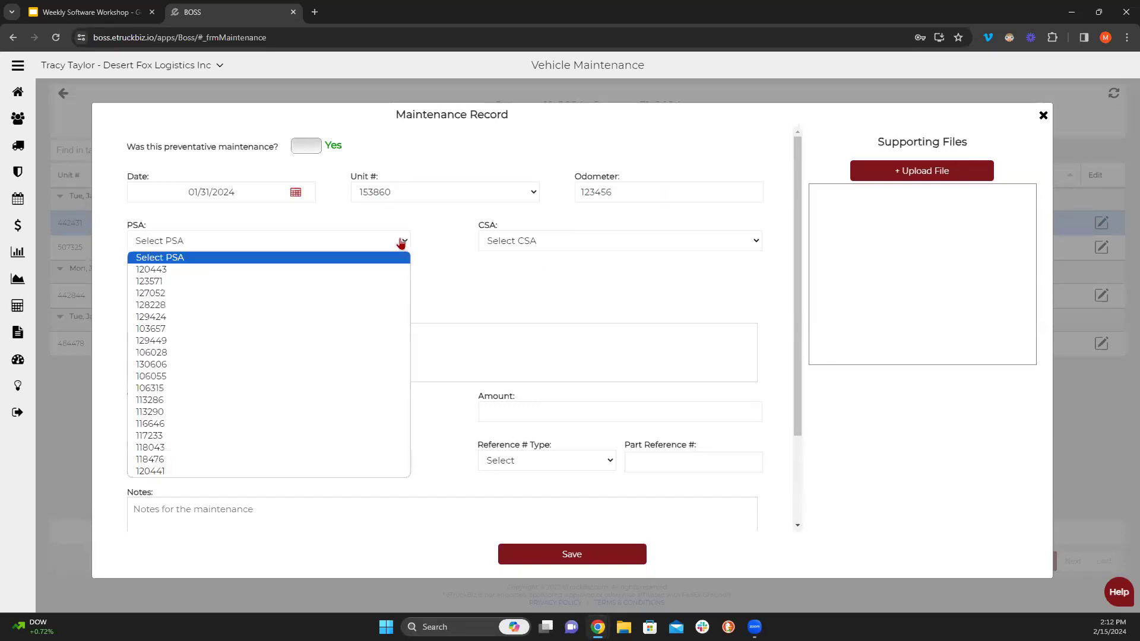
click(402, 242)
click(480, 241)
click(401, 241)
click(401, 243)
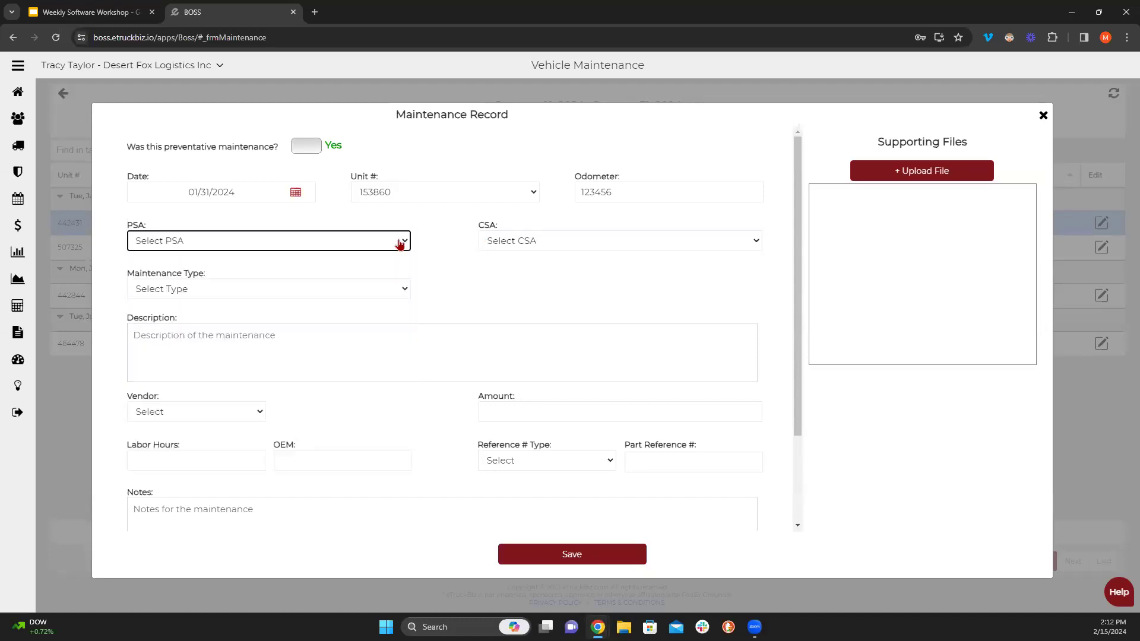
click(534, 243)
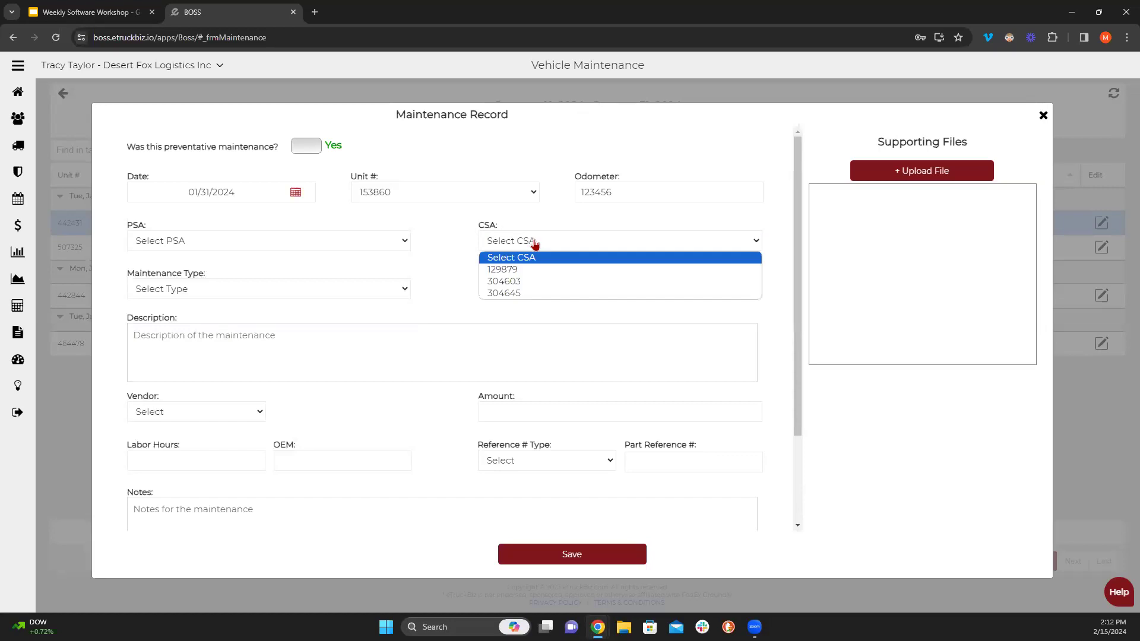
click(520, 282)
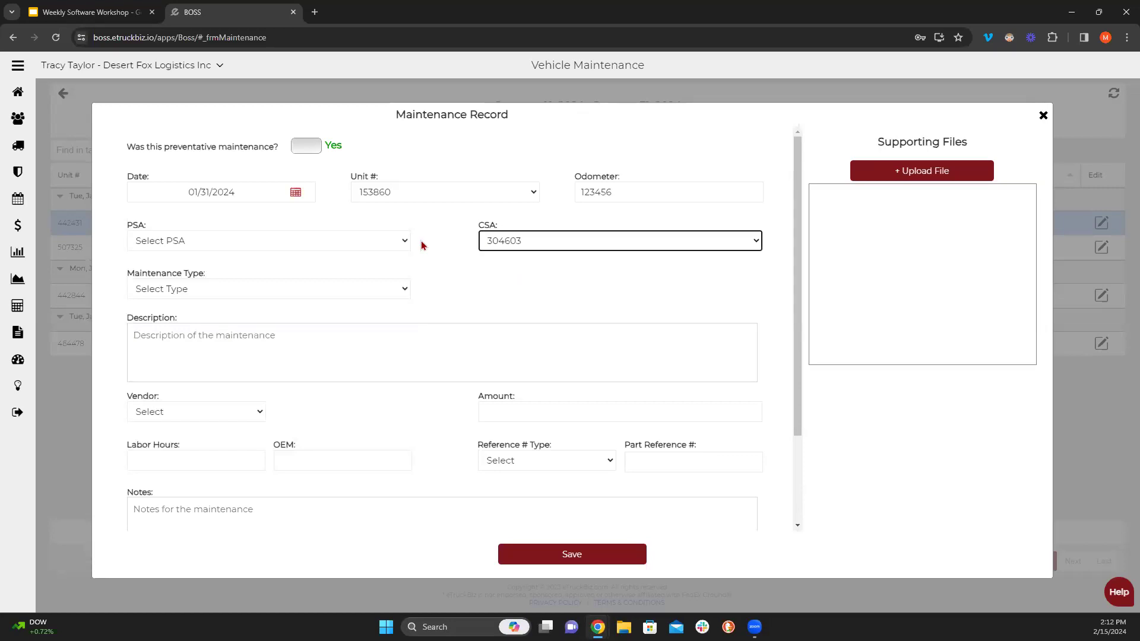
click(267, 290)
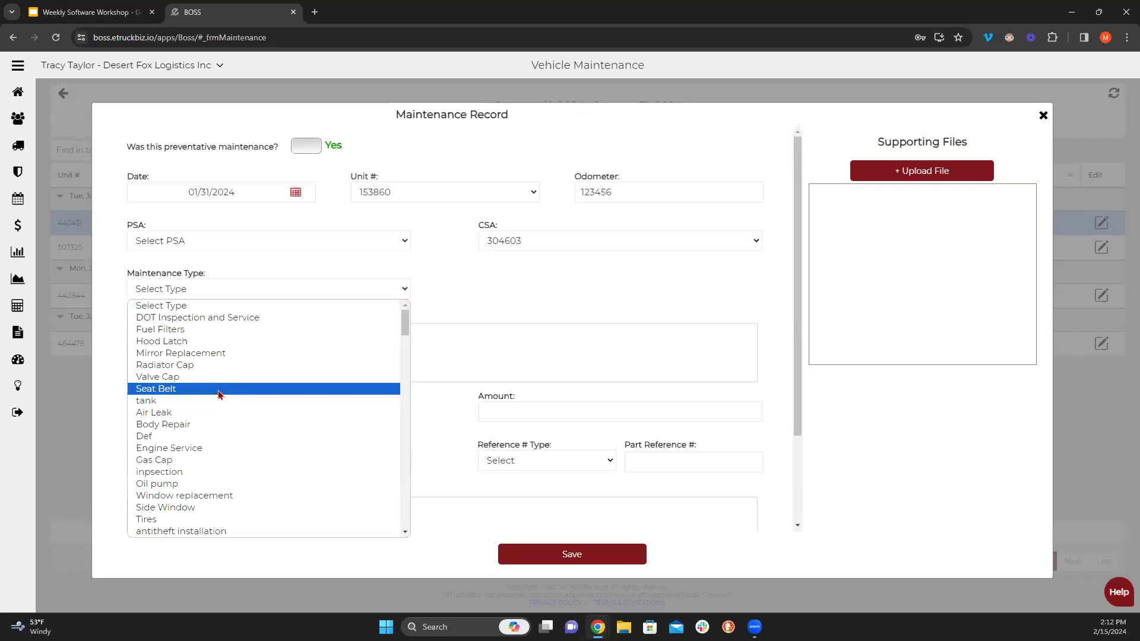
- Try Other as the maintenance type and begin a custom type entry
scroll(219, 389, down, 10)
scroll(220, 383, down, 10)
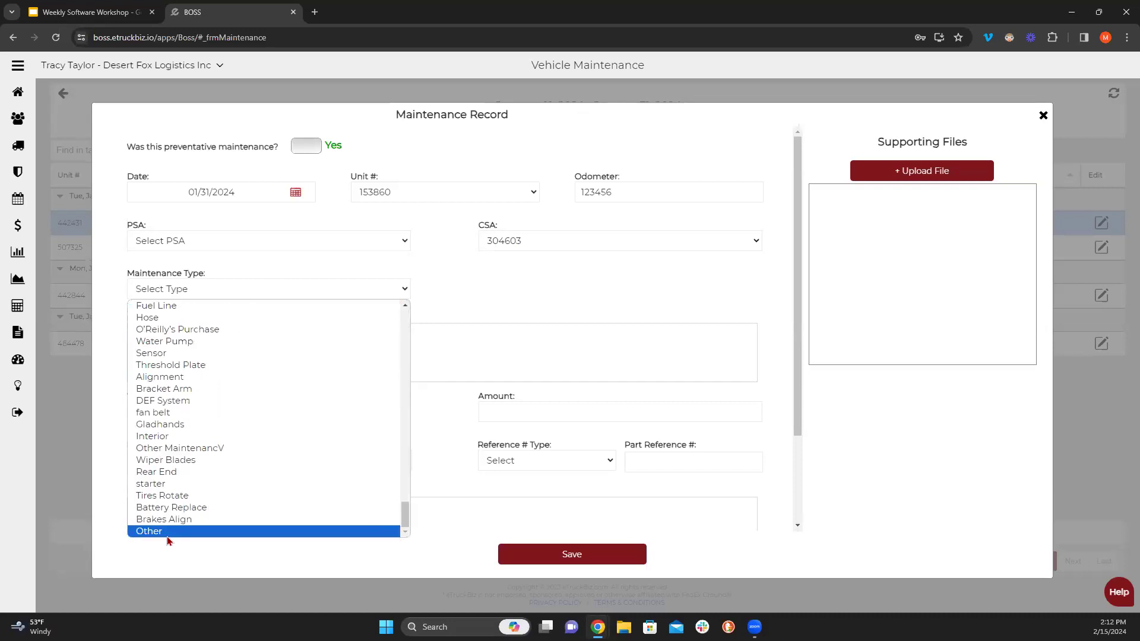
click(167, 534)
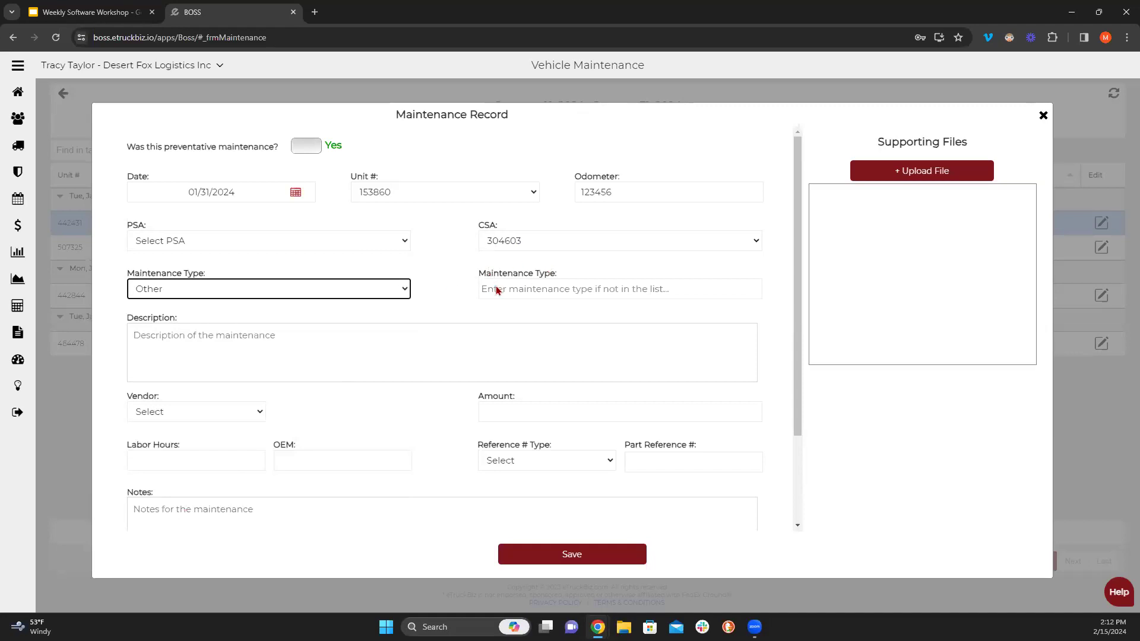
click(386, 291)
scroll(190, 395, up, 10)
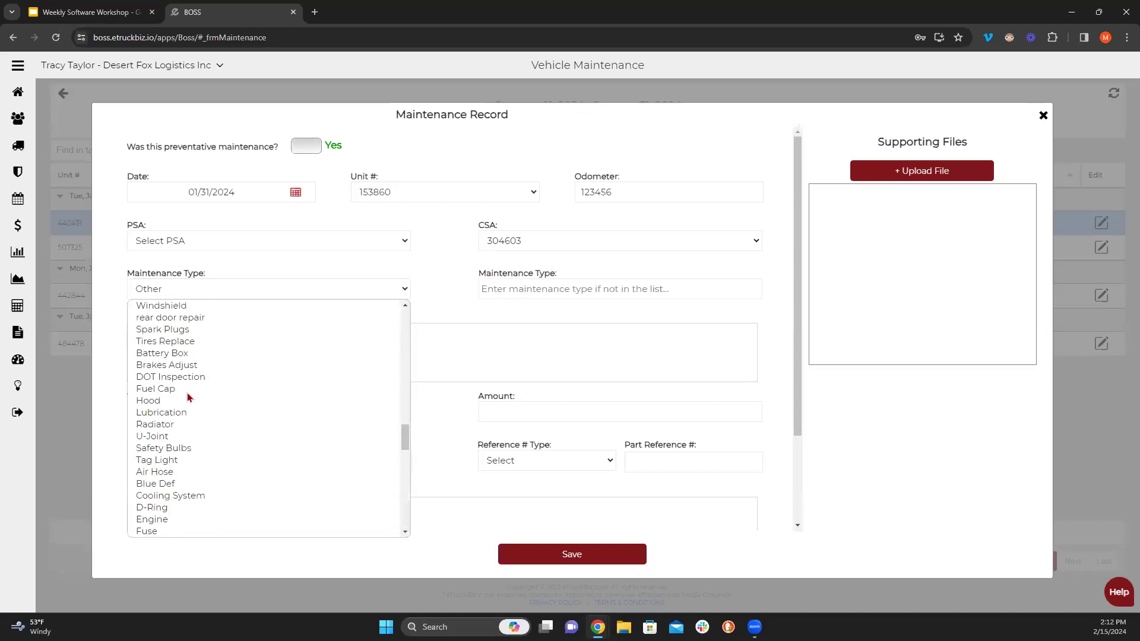
scroll(190, 396, up, 5)
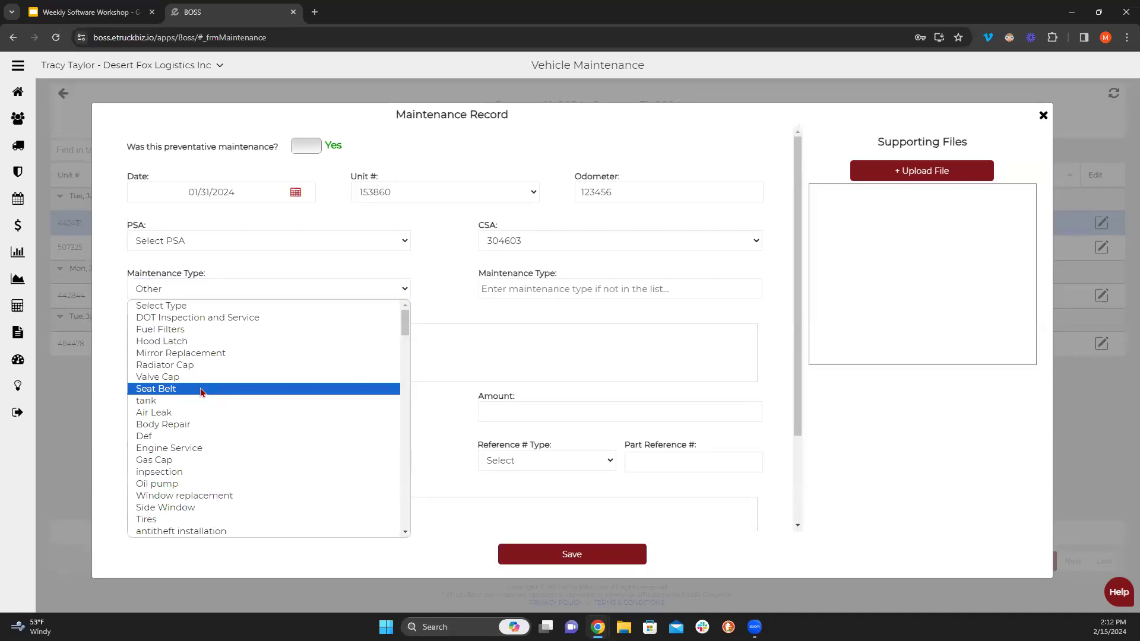
scroll(200, 391, down, 3)
scroll(201, 392, down, 5)
scroll(201, 392, down, 5)
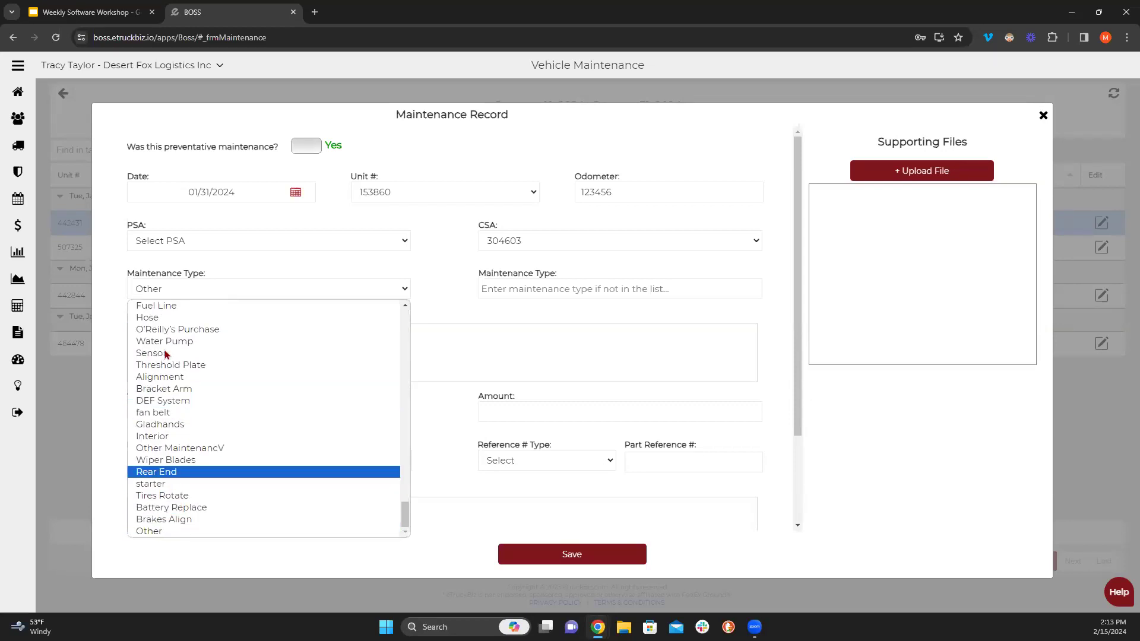
click(146, 535)
click(517, 292)
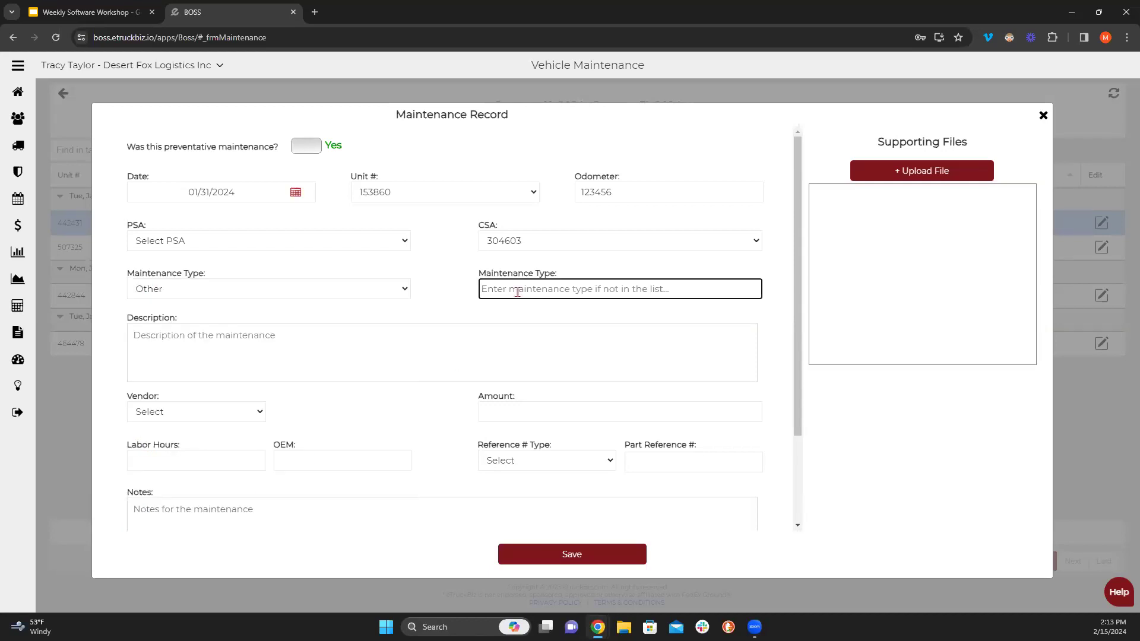
- Set the maintenance type to oil, replacing the briefly chosen Oil pump
click(377, 296)
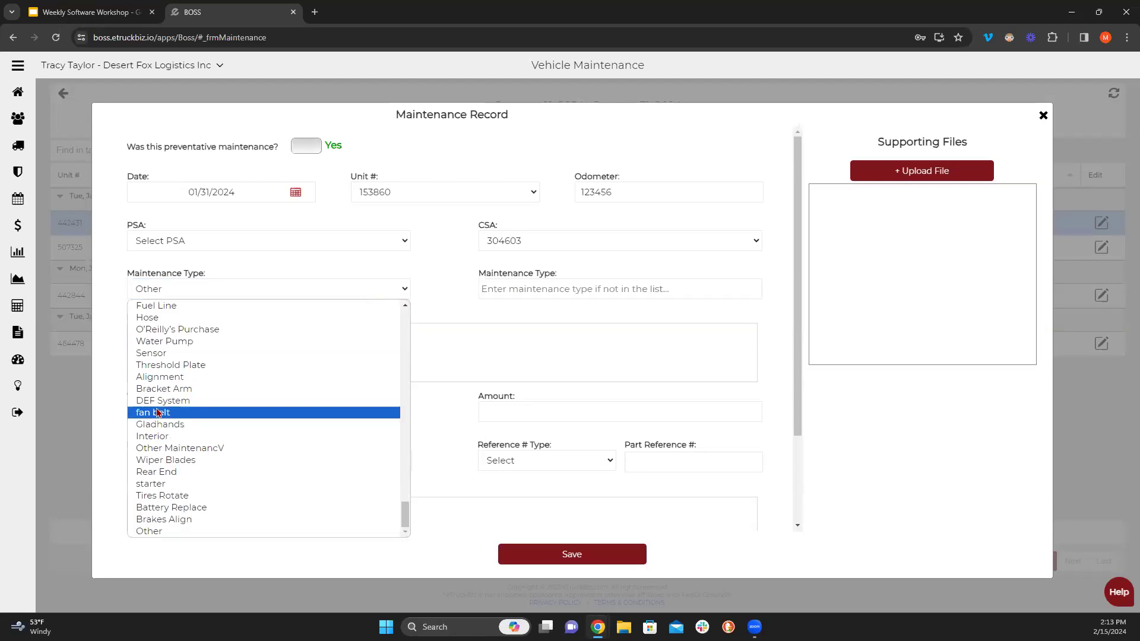
scroll(184, 487, up, 10)
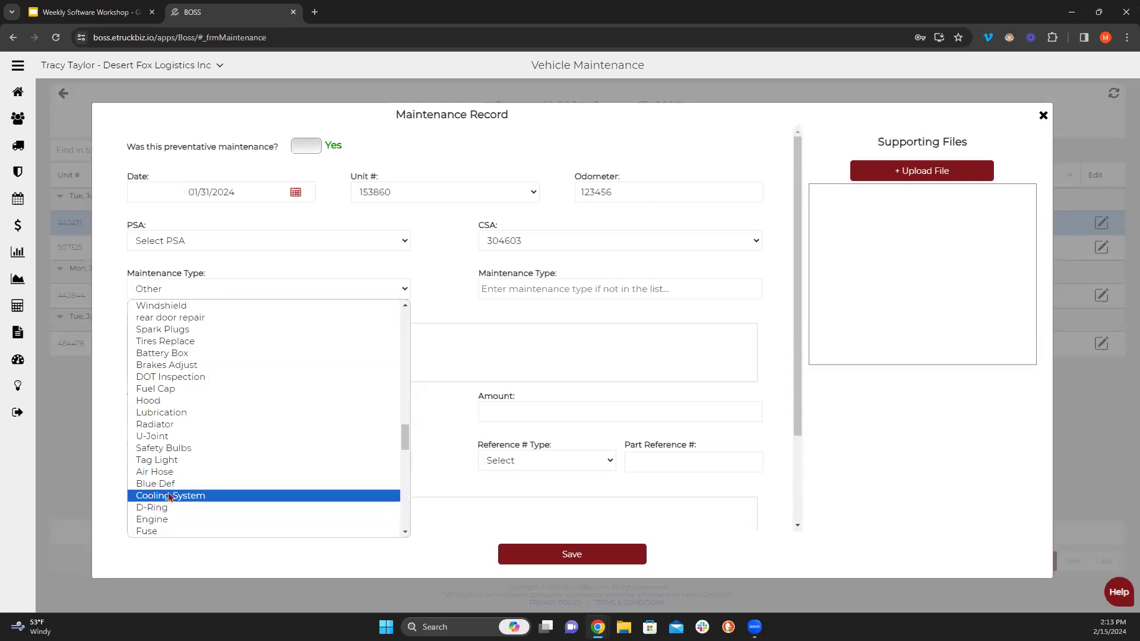
scroll(169, 496, up, 15)
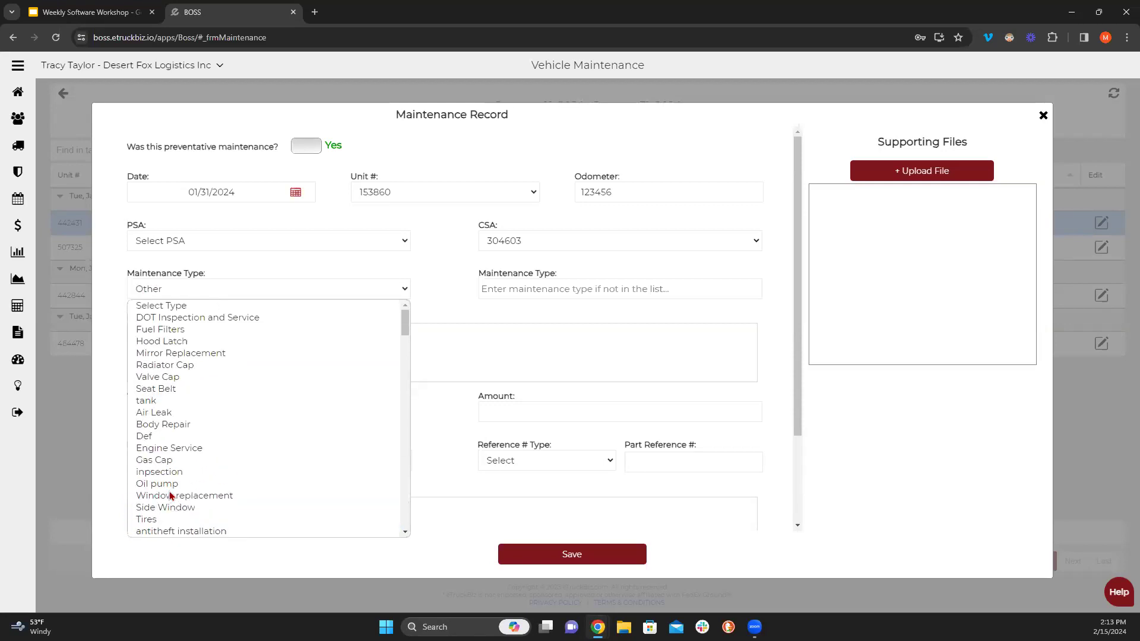
click(201, 484)
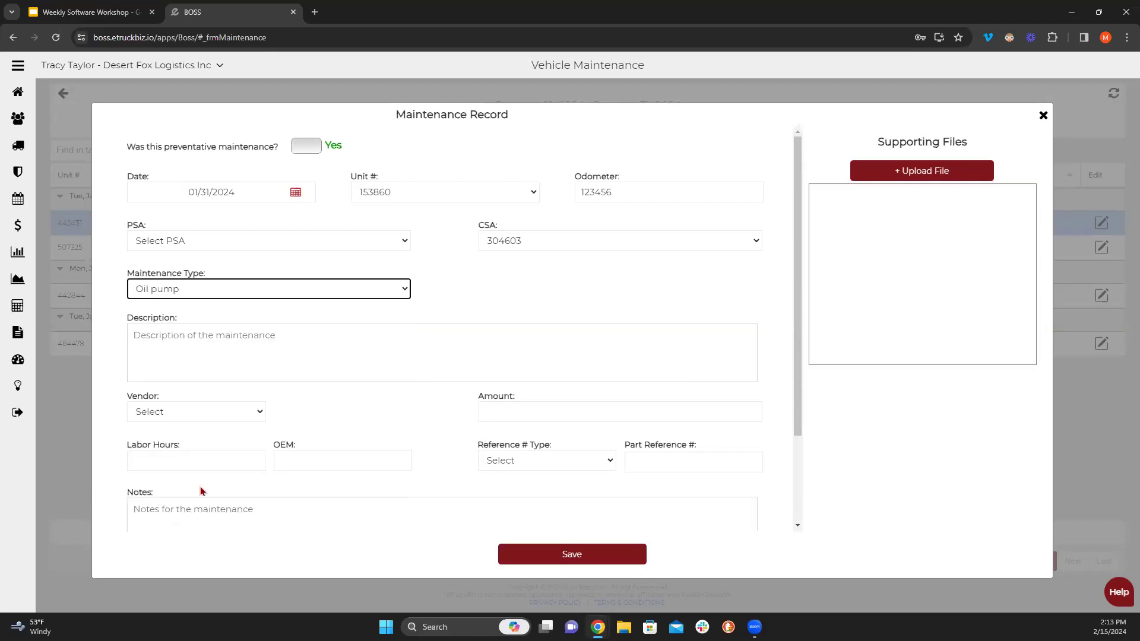
click(386, 292)
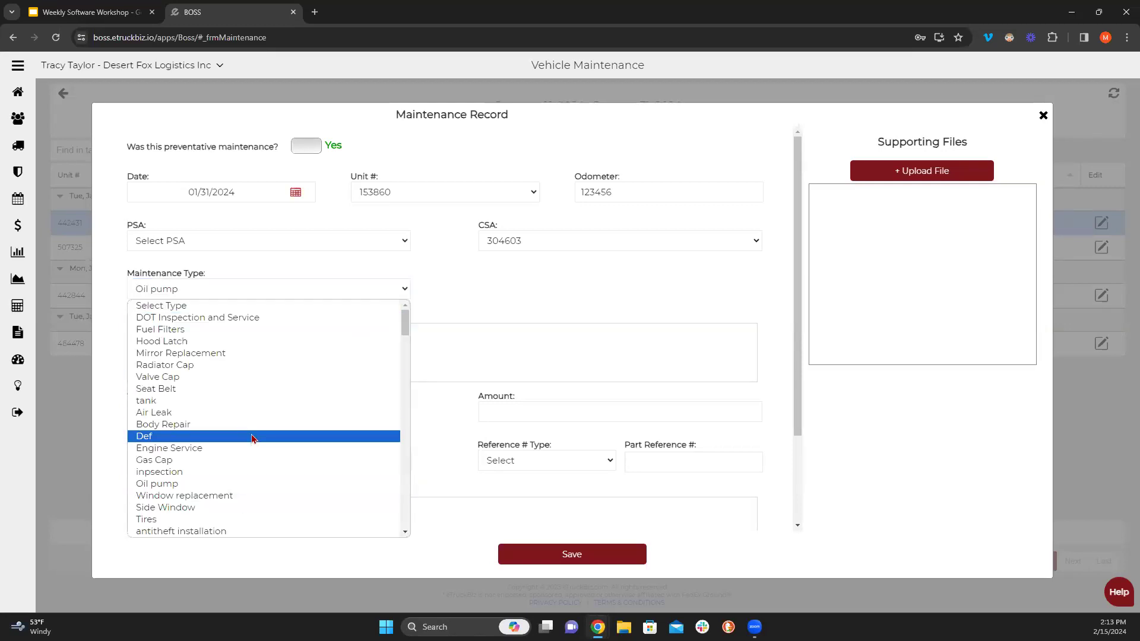
scroll(251, 438, down, 10)
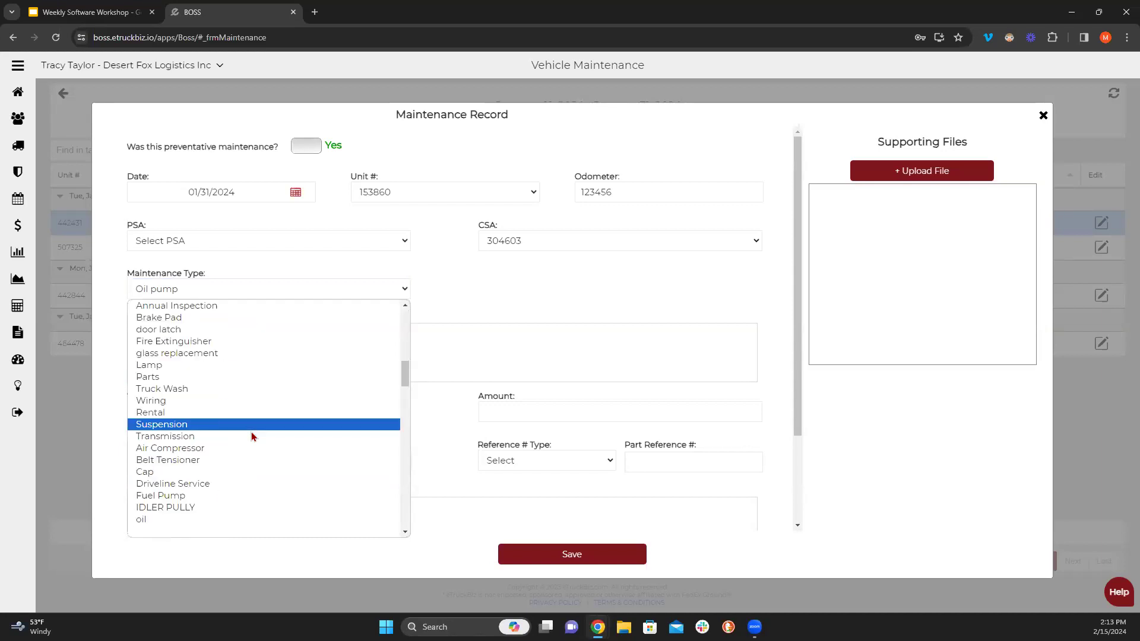
click(156, 402)
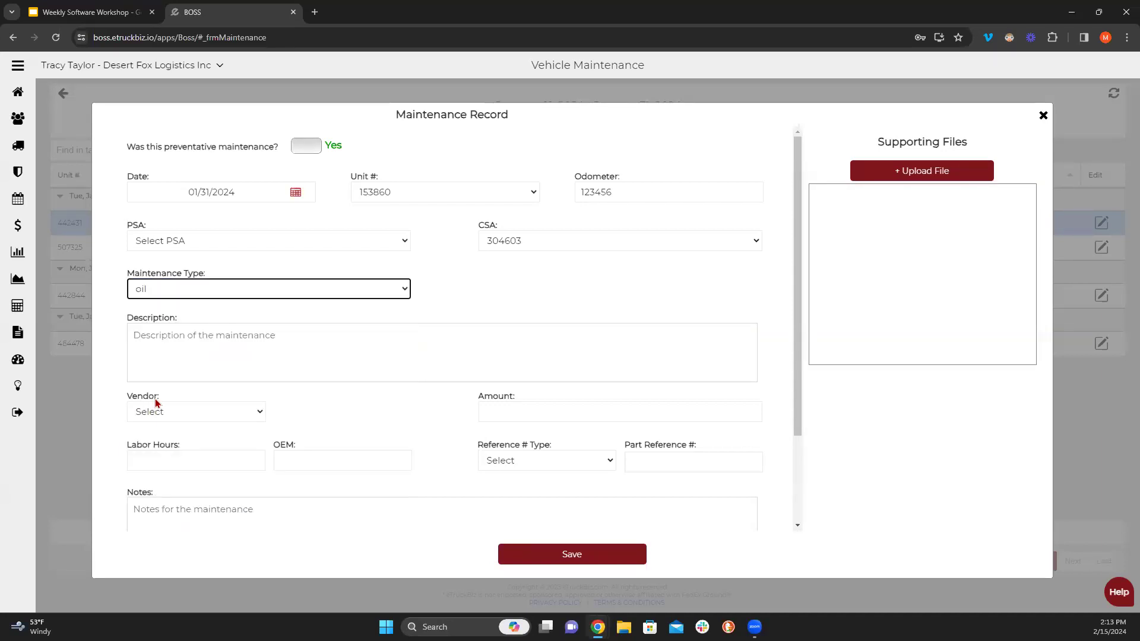
- Enter 'Oil Change' as the maintenance description
click(220, 344)
text(lo)
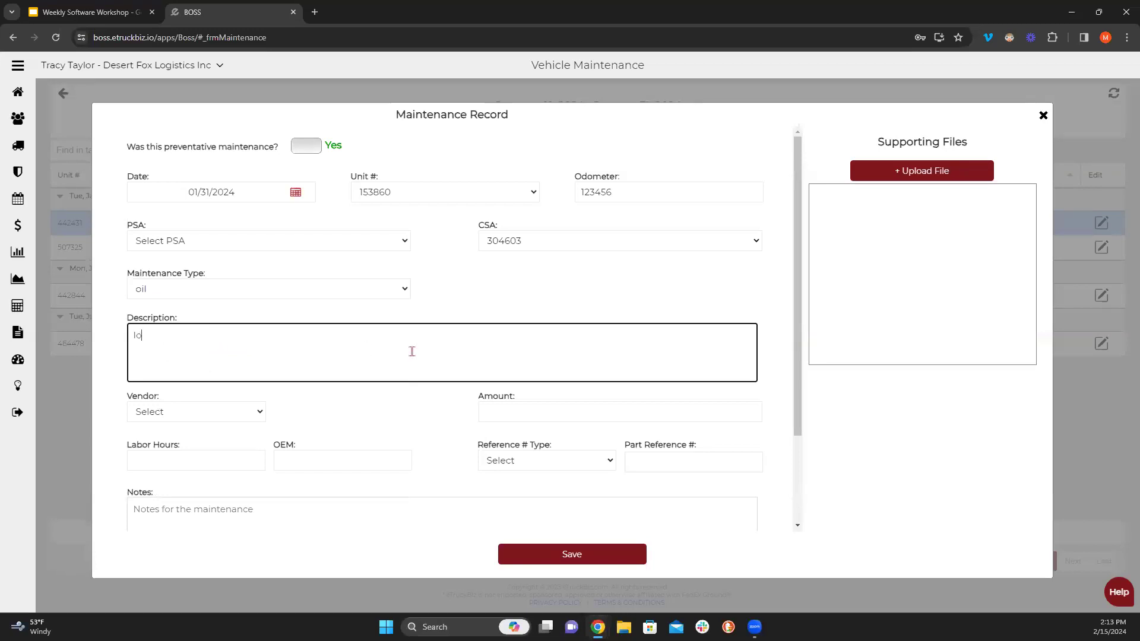
text(l Change)
key(BackSpace)
key(BackSpace)
key(BackSpace)
key(BackSpace)
key(BackSpace)
key(BackSpace)
key(BackSpace)
key(BackSpace)
key(BackSpace)
text(Oil Change)
- Set the vendor to O Reilly instead of Other
click(219, 416)
scroll(220, 398, down, 5)
scroll(222, 397, down, 4)
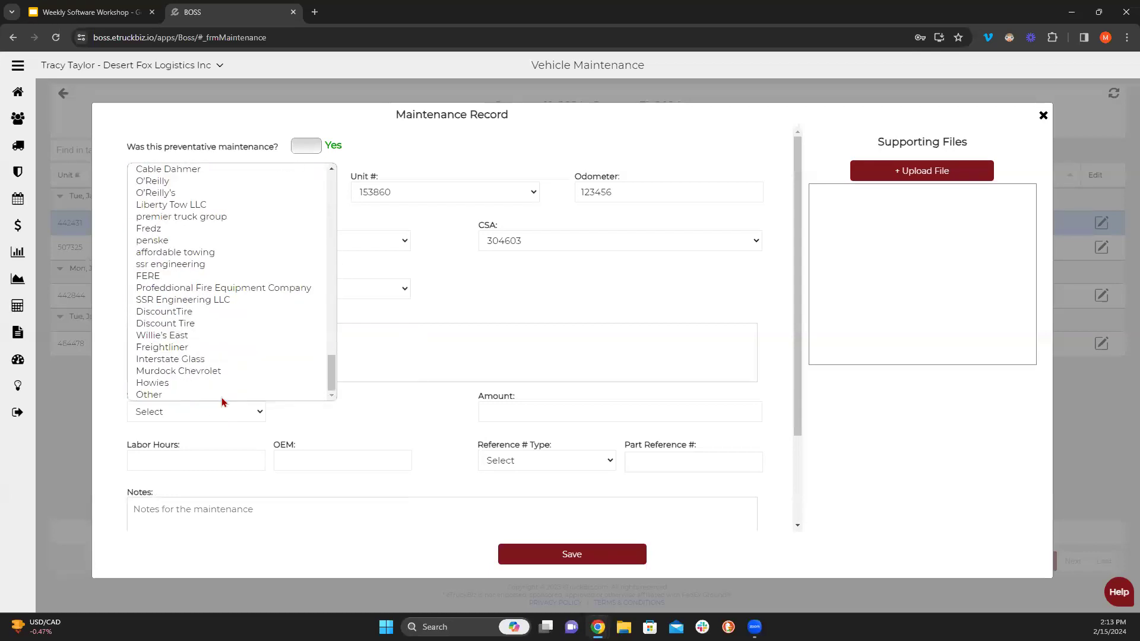
click(178, 408)
click(181, 408)
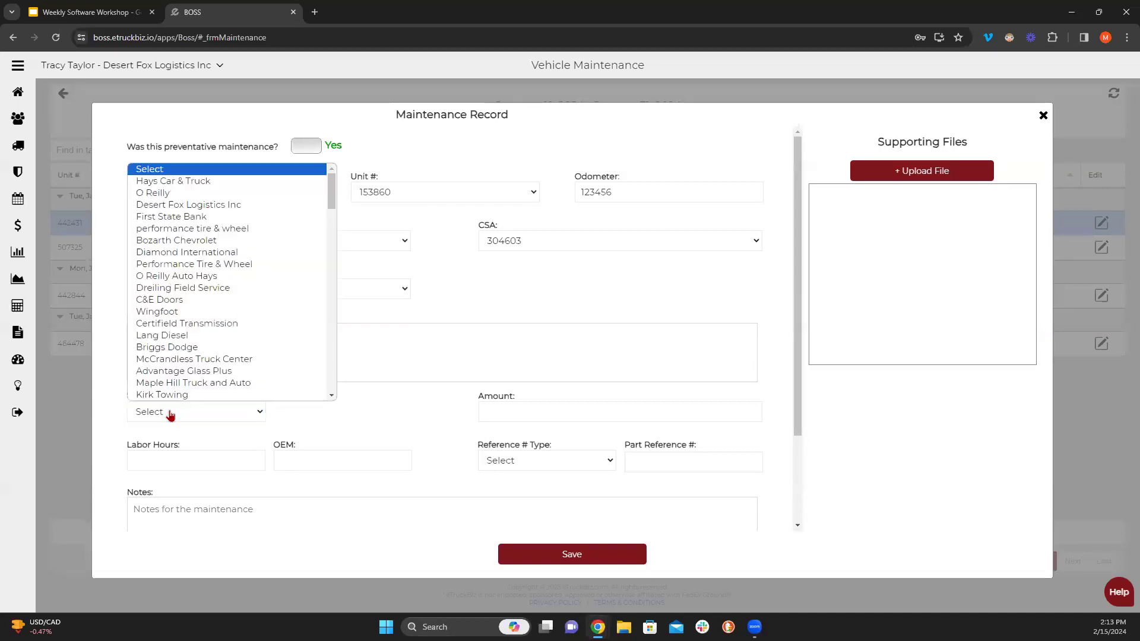
scroll(192, 358, down, 15)
scroll(192, 358, down, 4)
click(158, 394)
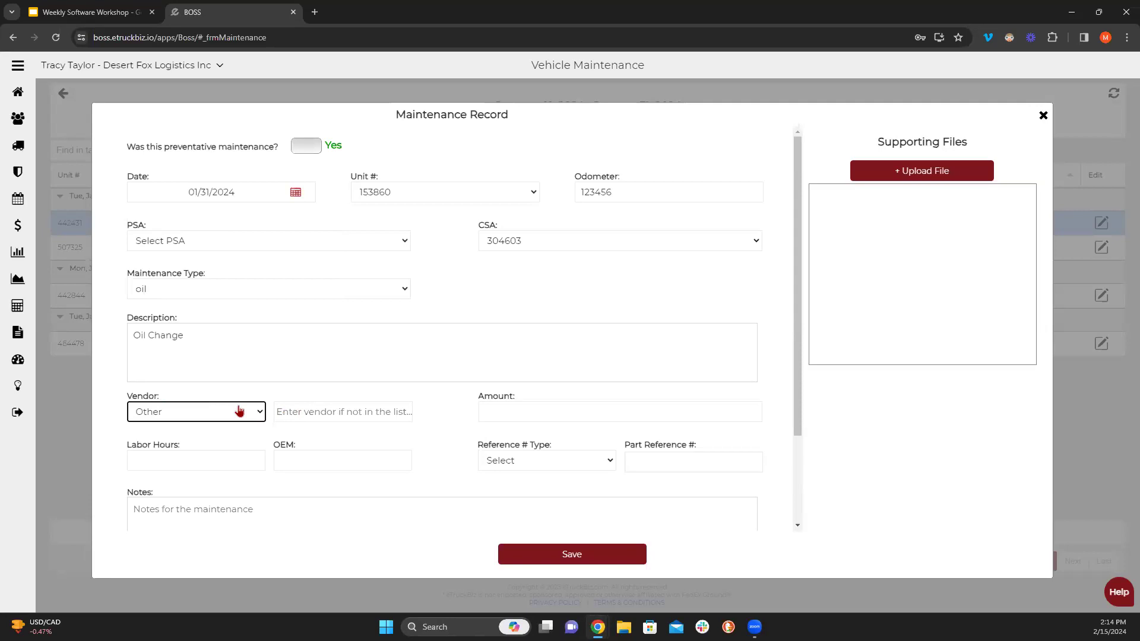
click(239, 411)
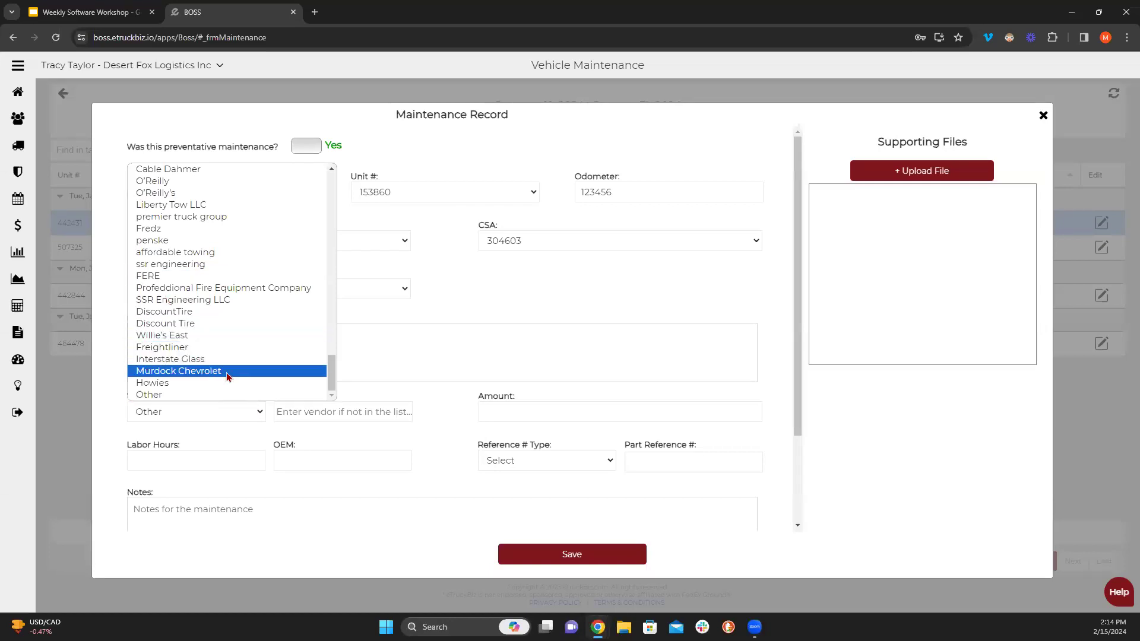
scroll(186, 313, up, 2)
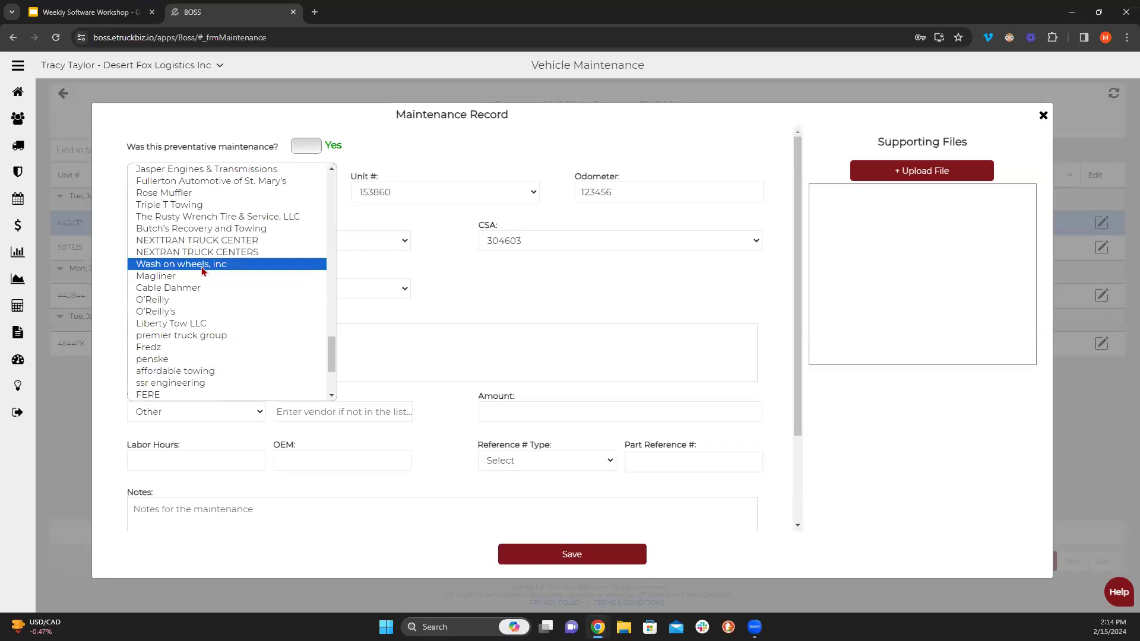
scroll(202, 269, up, 3)
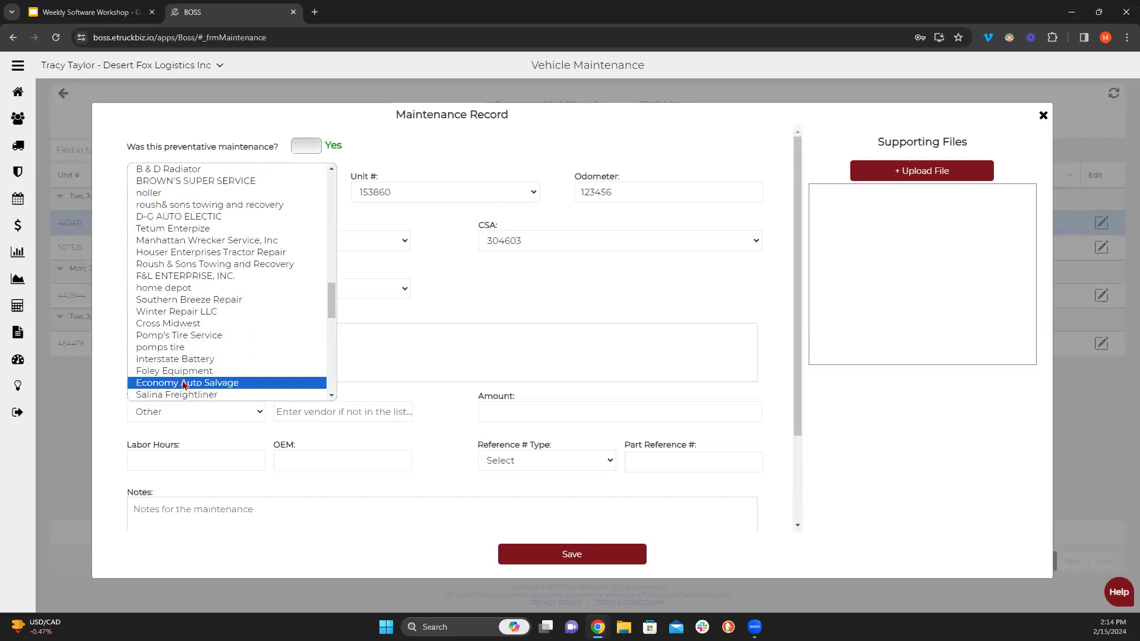
scroll(195, 361, up, 3)
scroll(196, 361, up, 3)
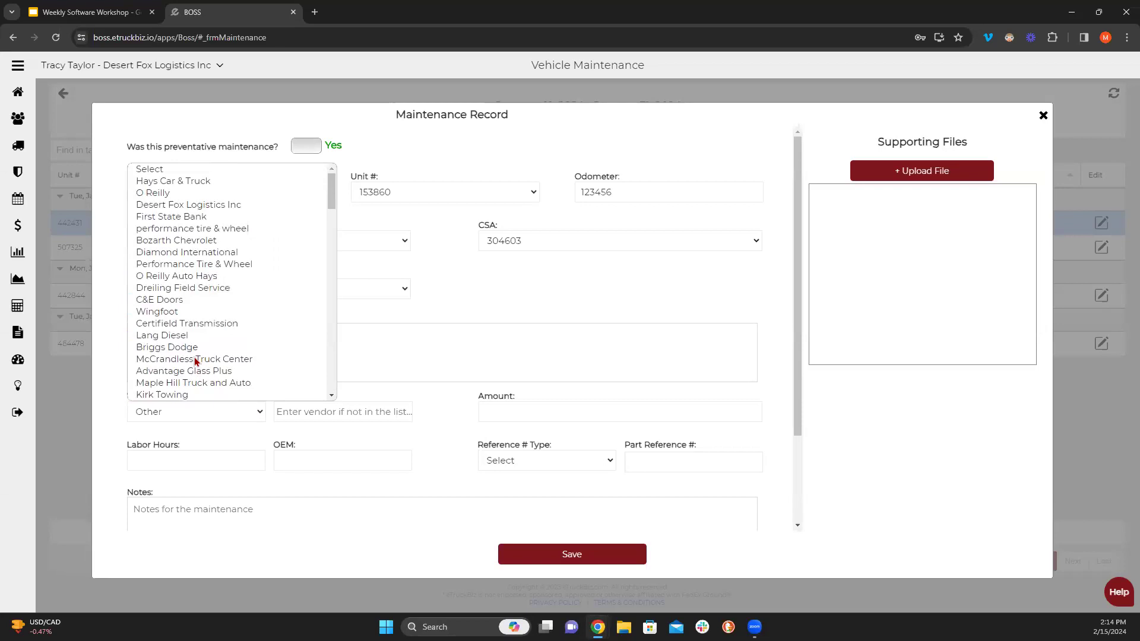
click(199, 193)
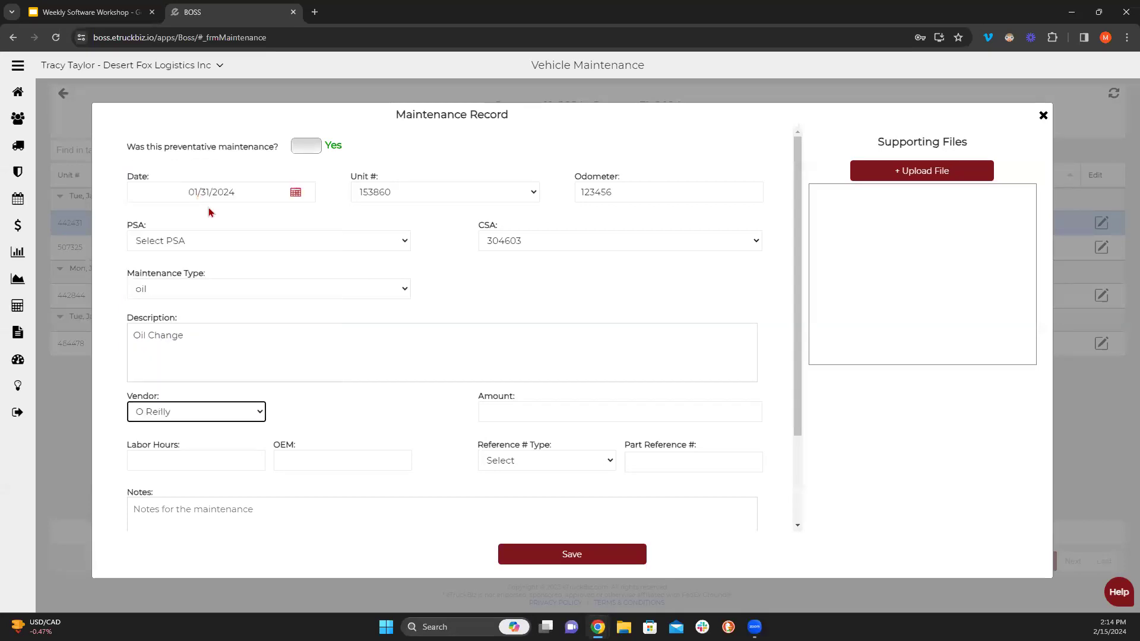
- Enter 100 as the oil change maintenance amount
click(592, 411)
text(100)
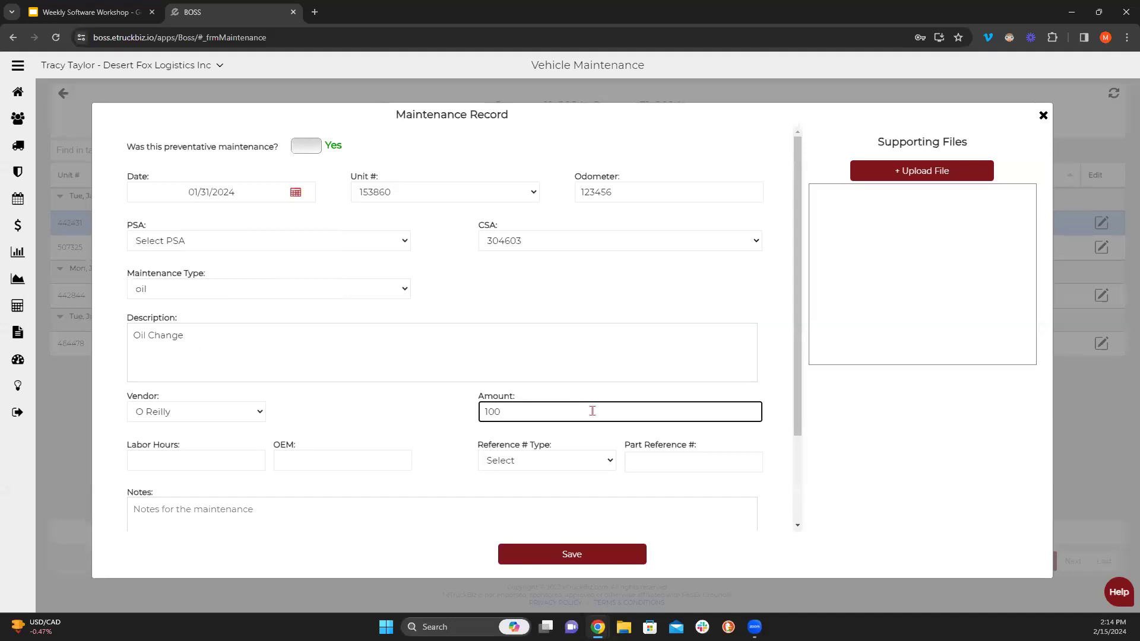
click(426, 412)
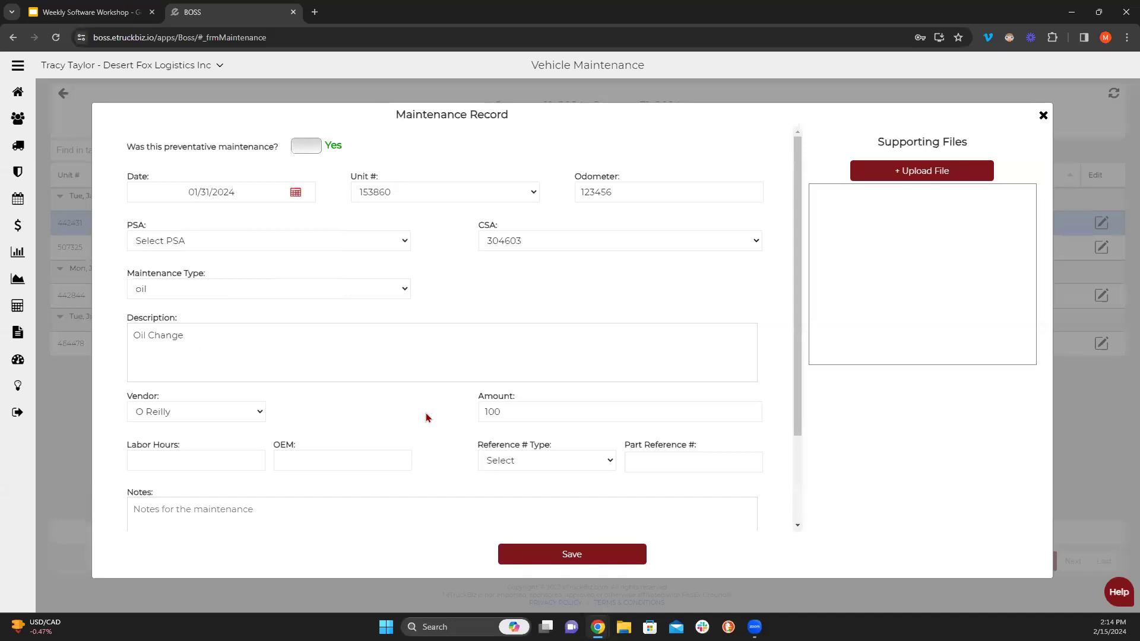
- Review the Reference # Type options unchanged, leaving labor hours and notes empty
click(196, 468)
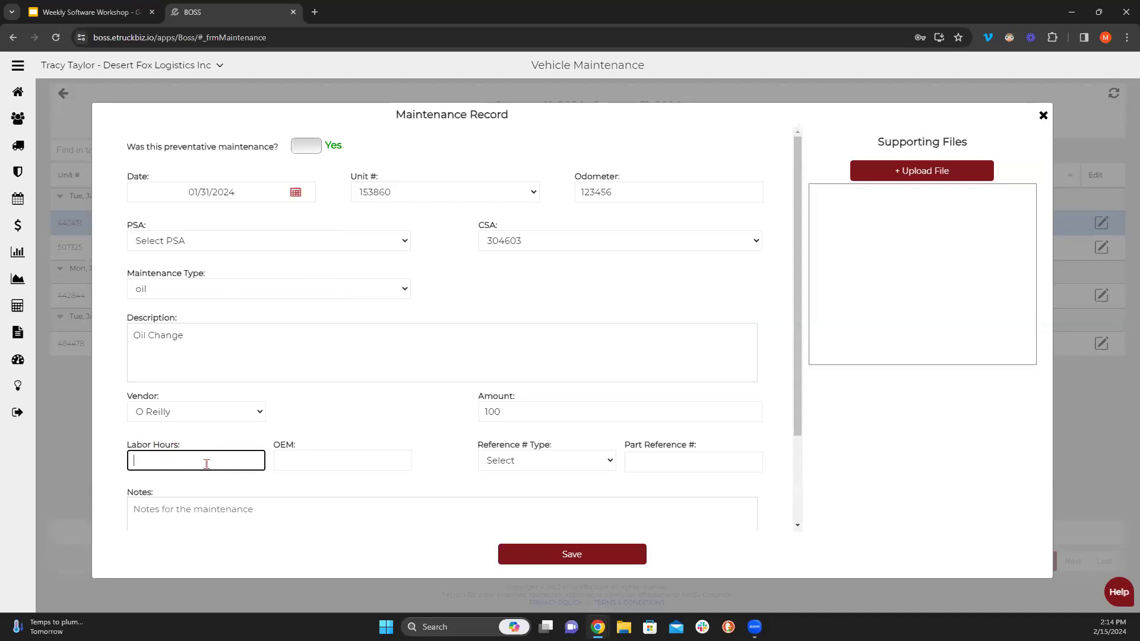
click(587, 466)
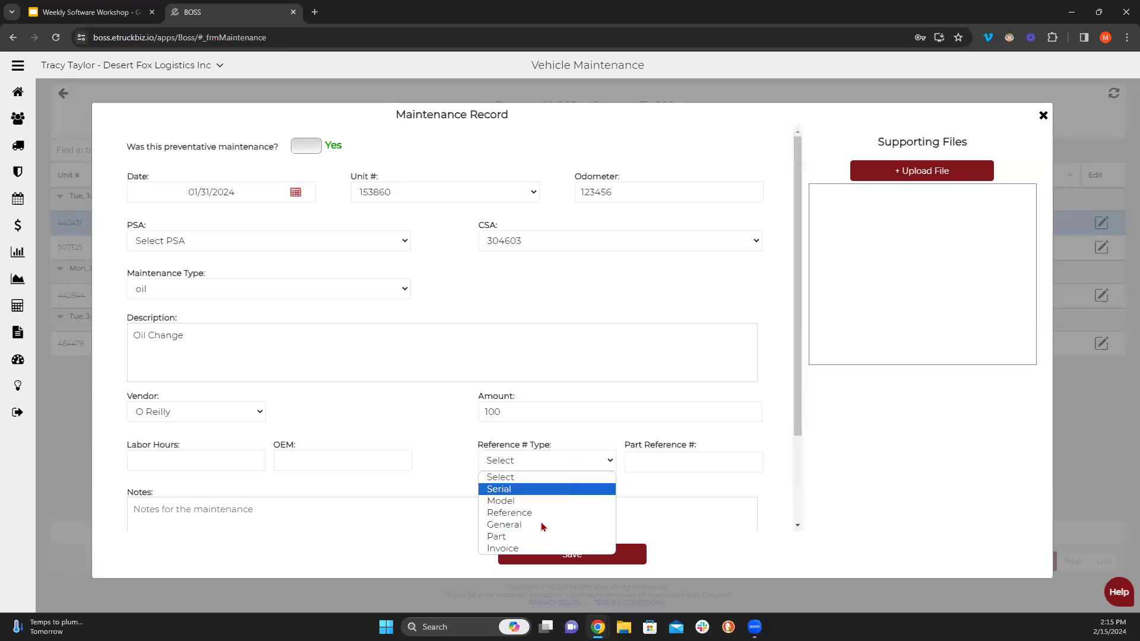
click(613, 465)
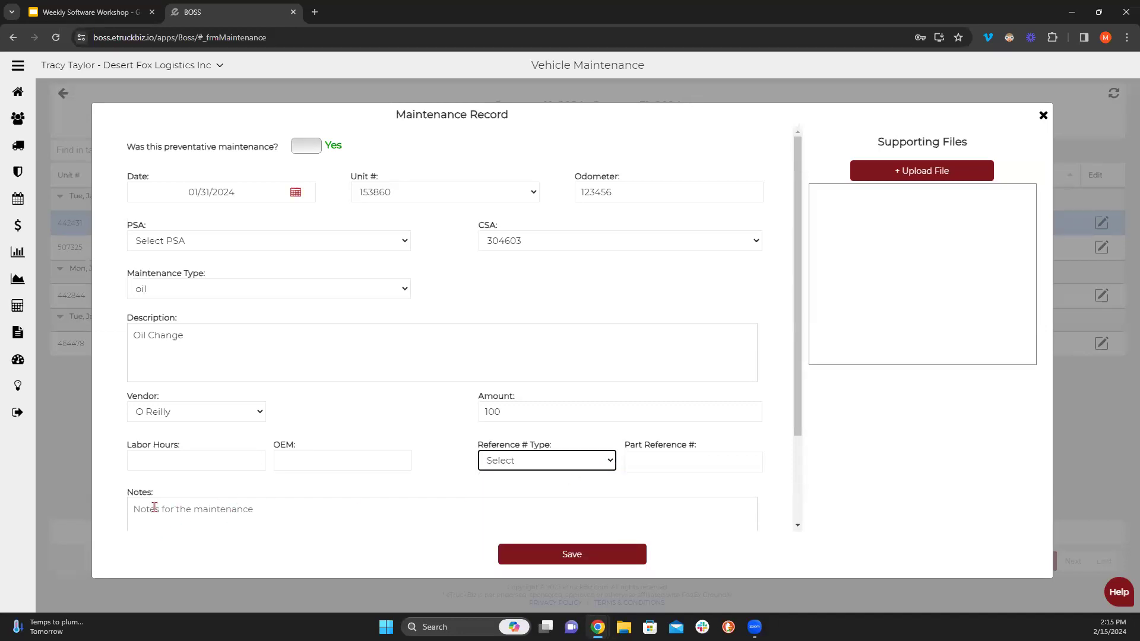
scroll(153, 508, down, 1)
click(169, 449)
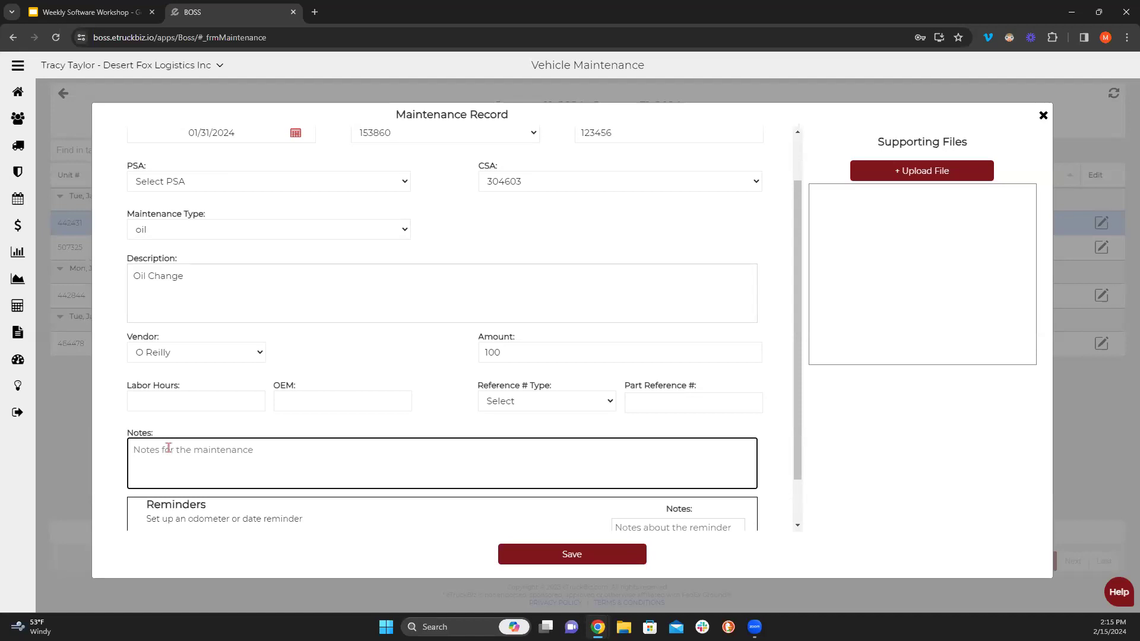
scroll(169, 447, down, 1)
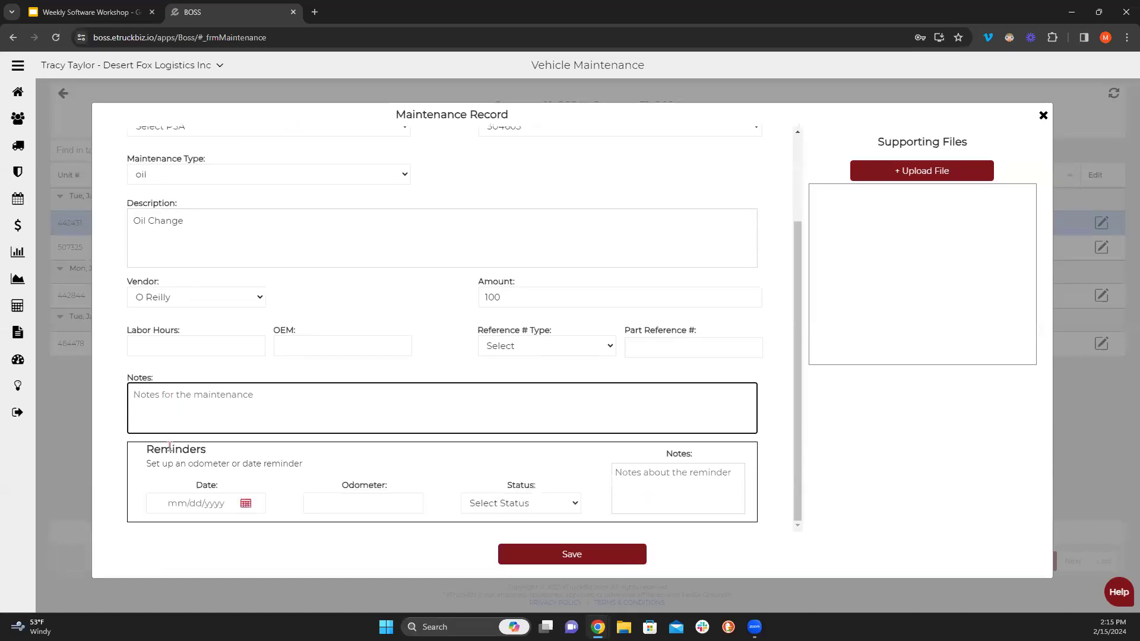
click(132, 455)
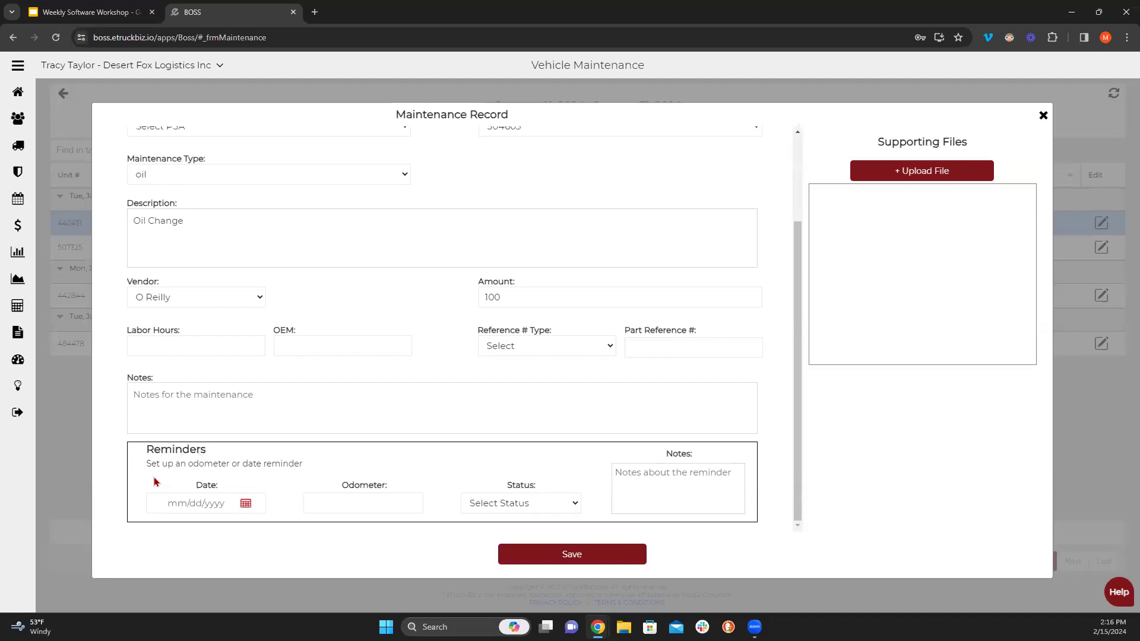
- Set the reminder date to March 31, 2024
click(246, 506)
click(316, 314)
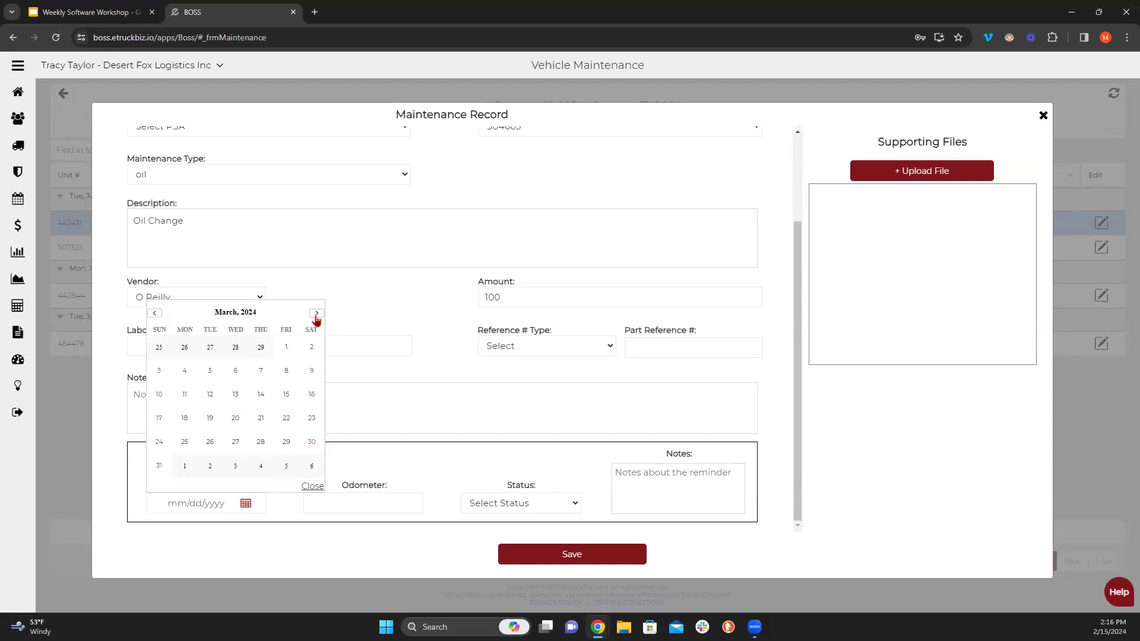
click(159, 466)
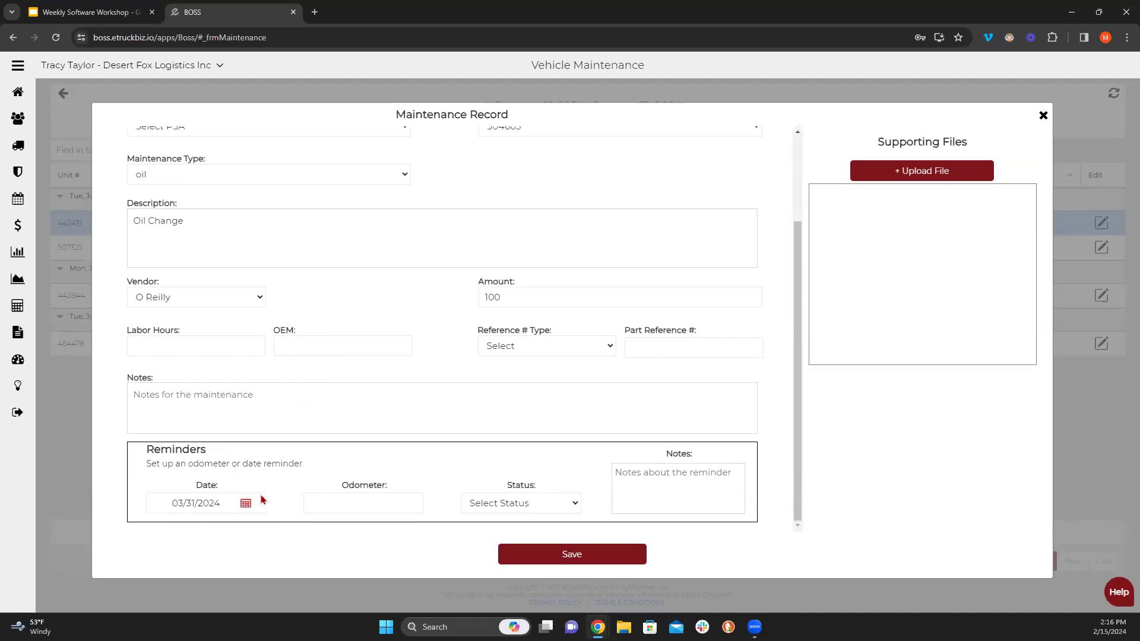
scroll(267, 498, up, 3)
scroll(255, 521, down, 2)
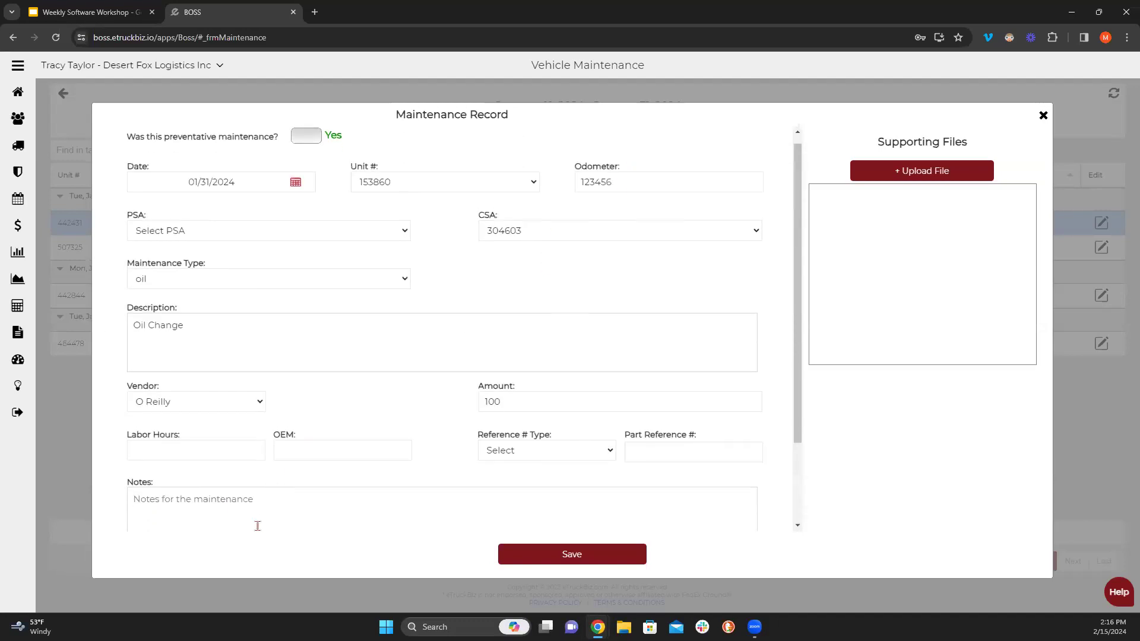
- Set the reminder status to Due and save the oil change record
click(348, 505)
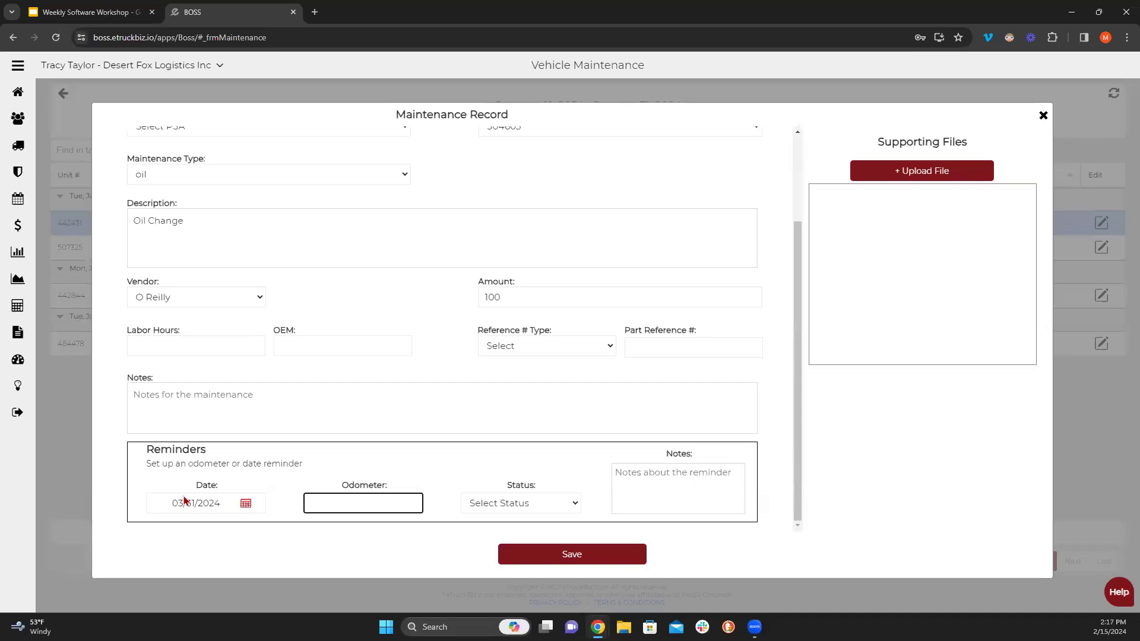
click(503, 504)
click(496, 532)
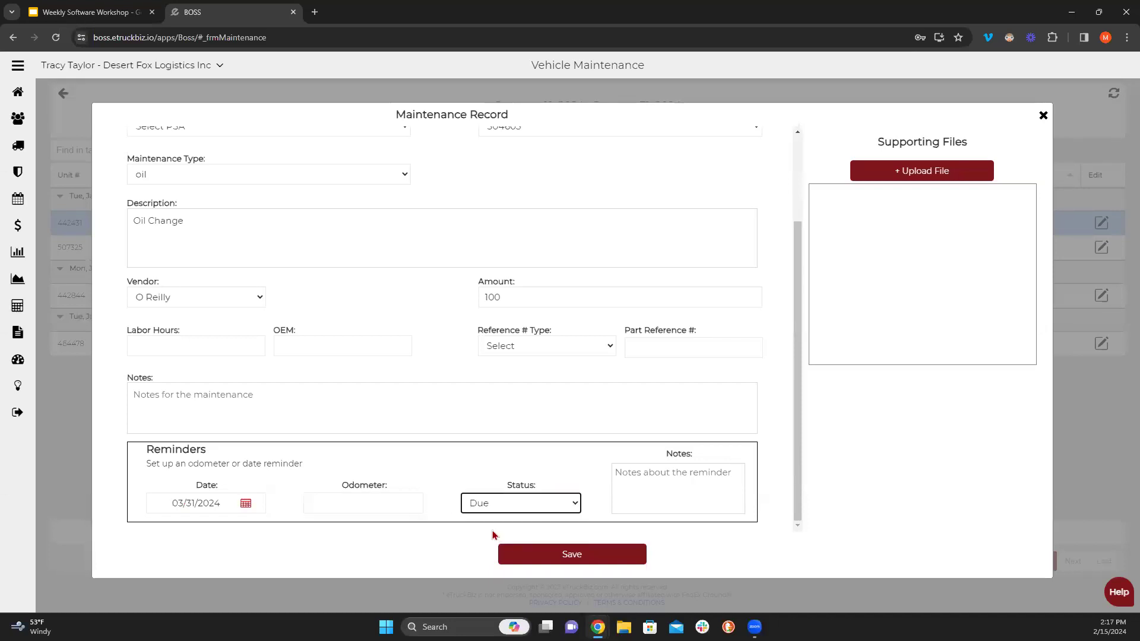
click(488, 504)
click(487, 504)
click(568, 561)
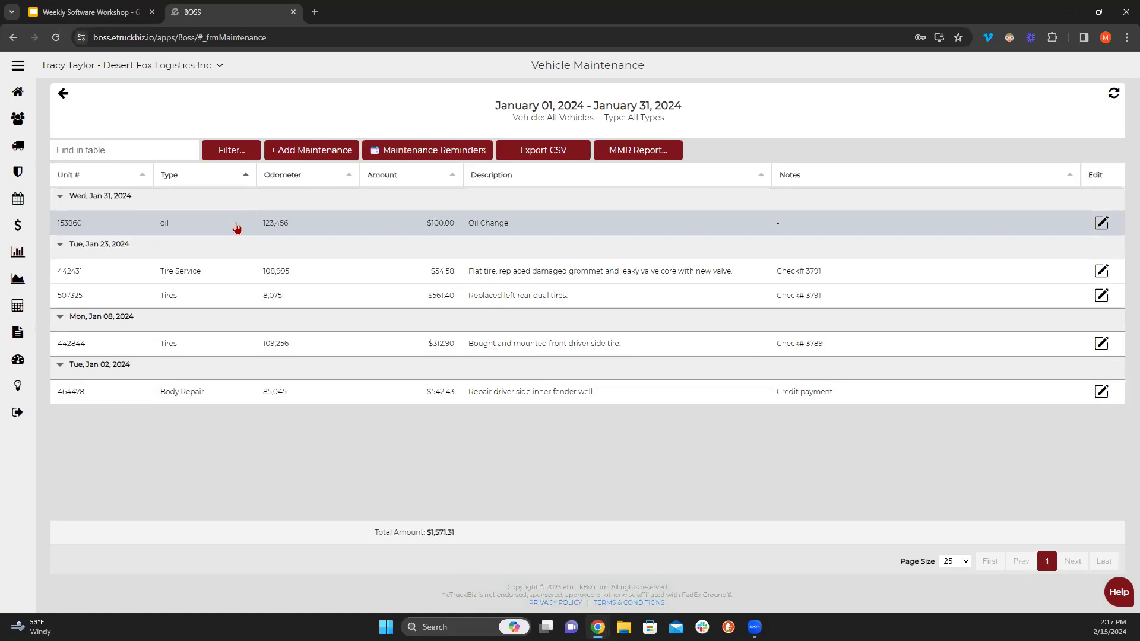
- Reopen the Oil Change record, switch its reminder from Due to Completed, and update it
click(1100, 225)
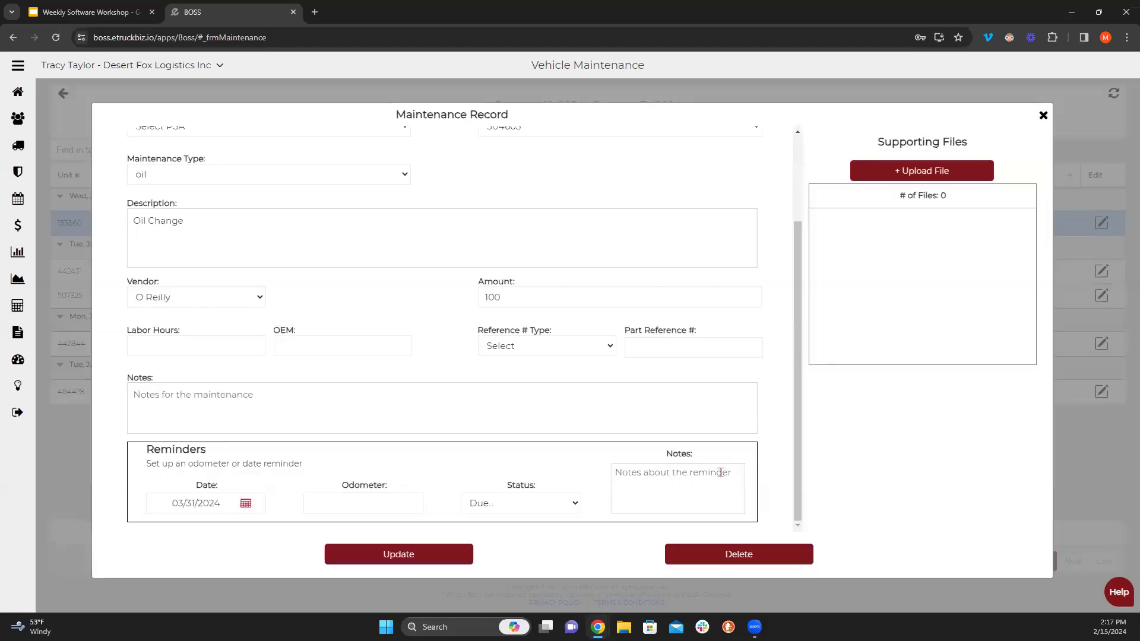
click(497, 506)
click(478, 545)
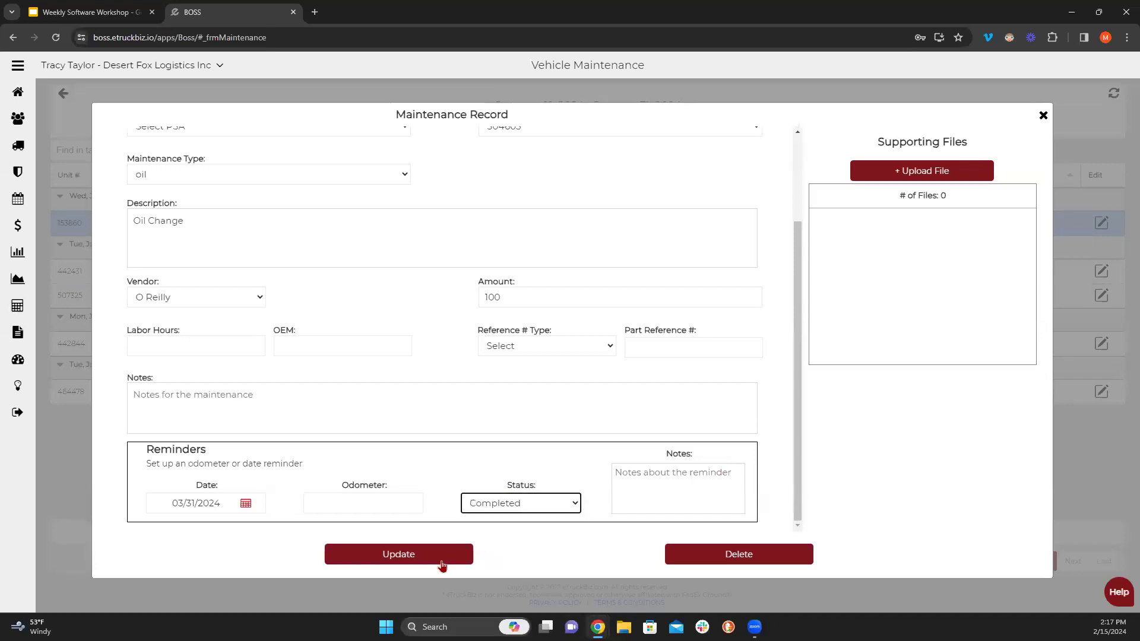
click(438, 555)
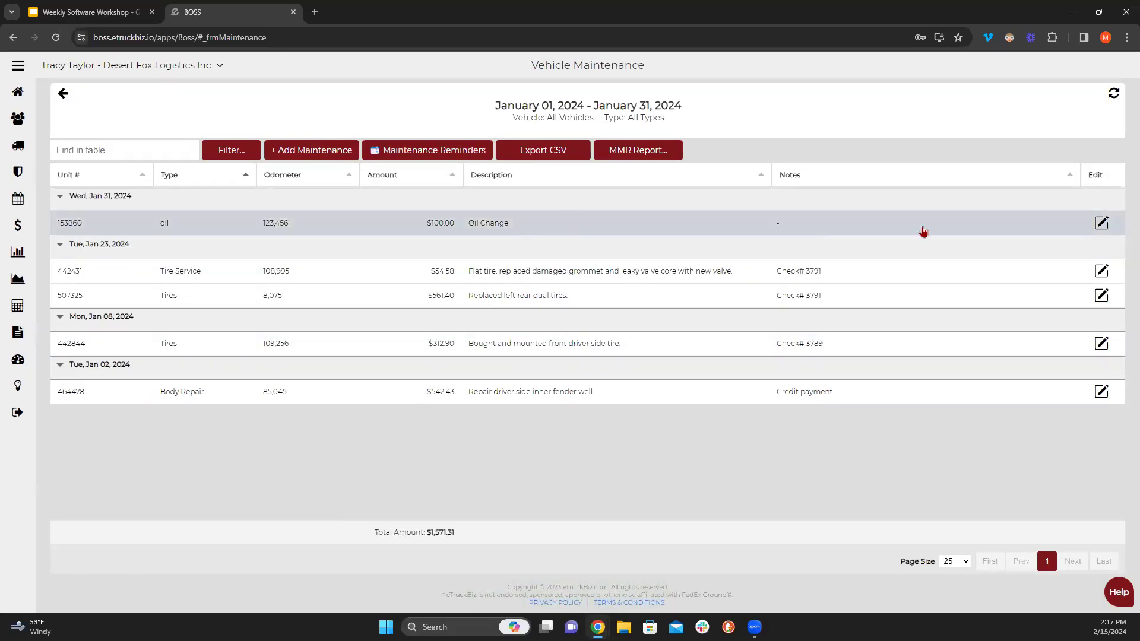
- Set the reminder to Completed, confirm the 30 Days interval, then close without saving
click(1107, 222)
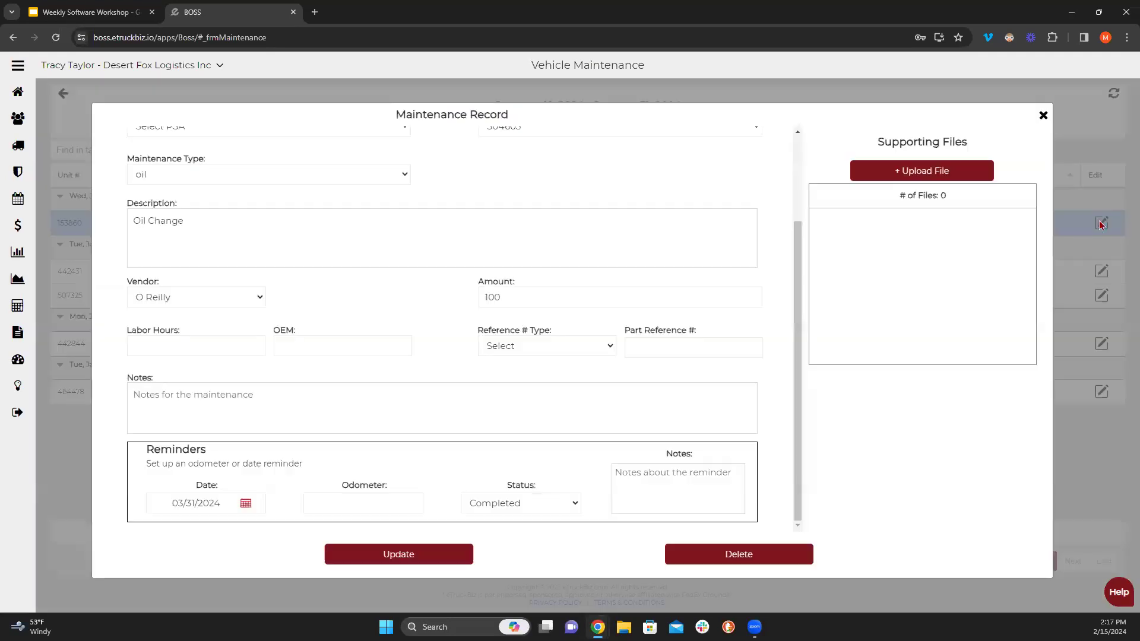
click(504, 503)
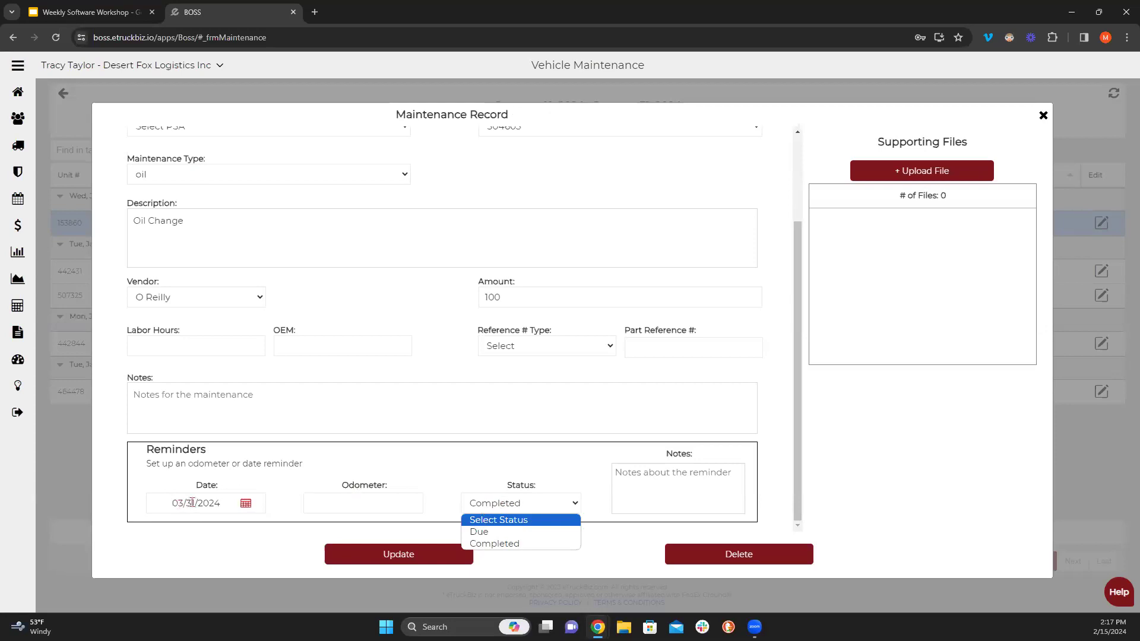
click(506, 543)
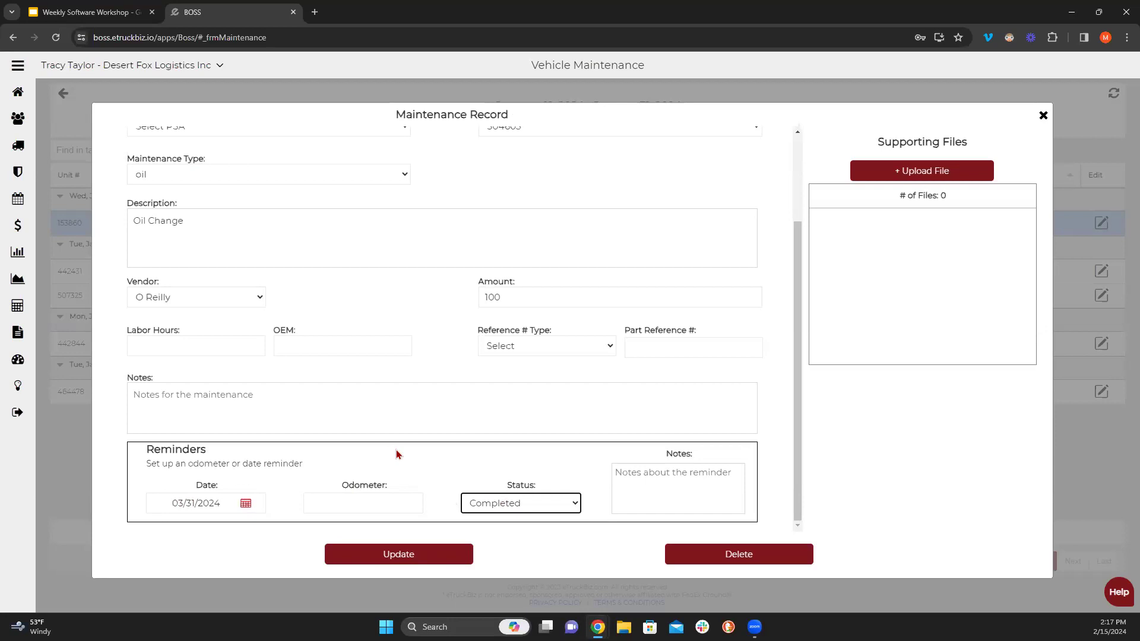
scroll(426, 430, up, 2)
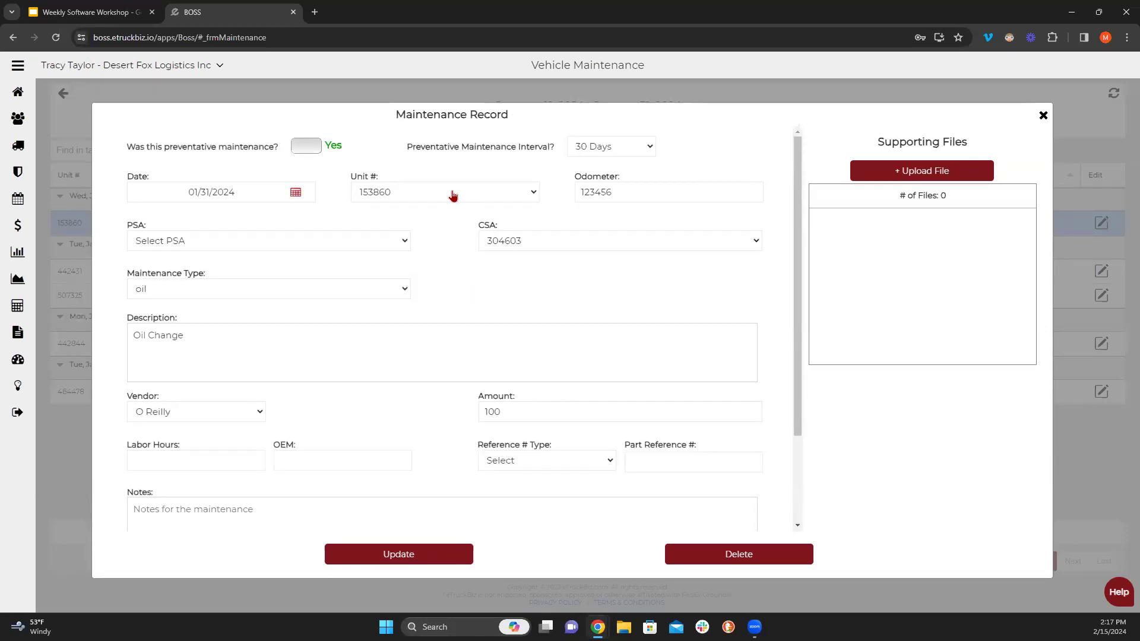
click(603, 145)
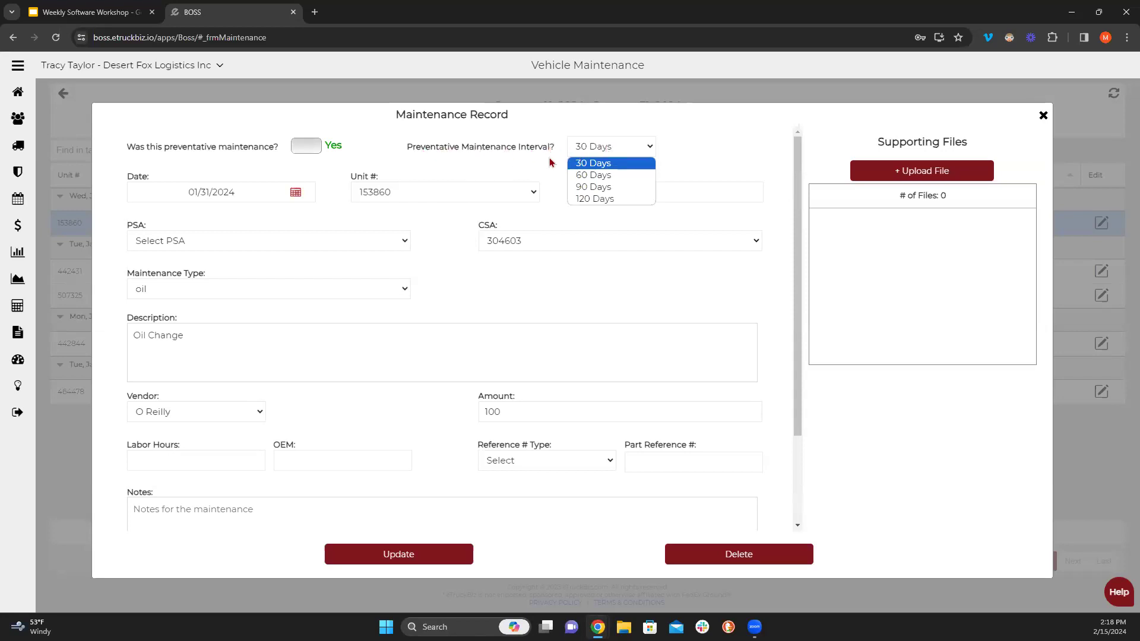
click(581, 152)
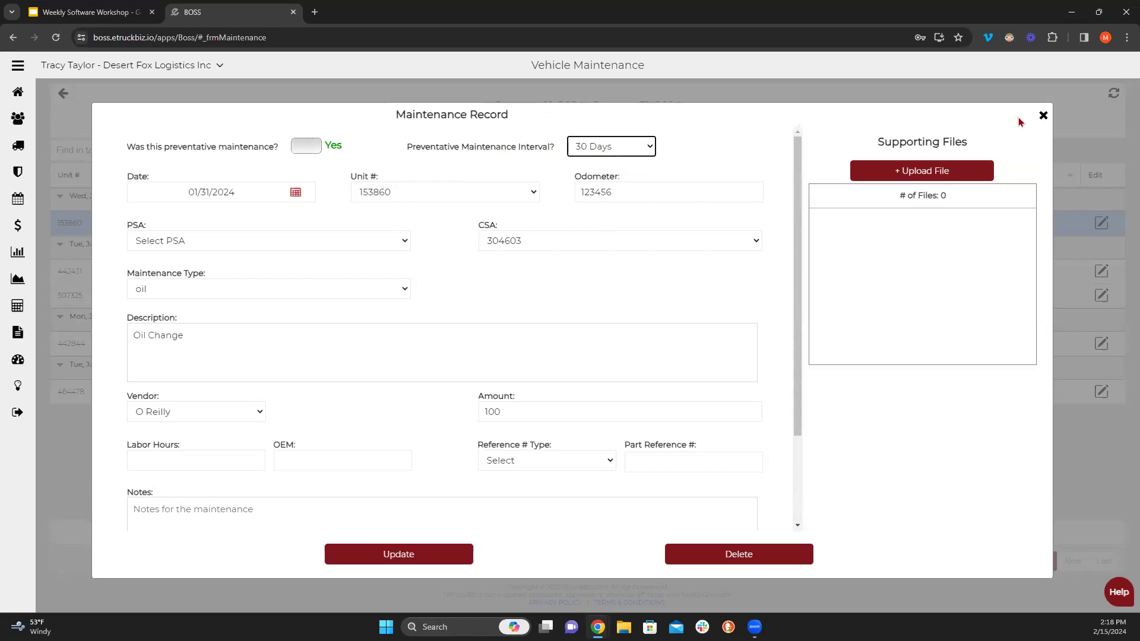
click(1043, 115)
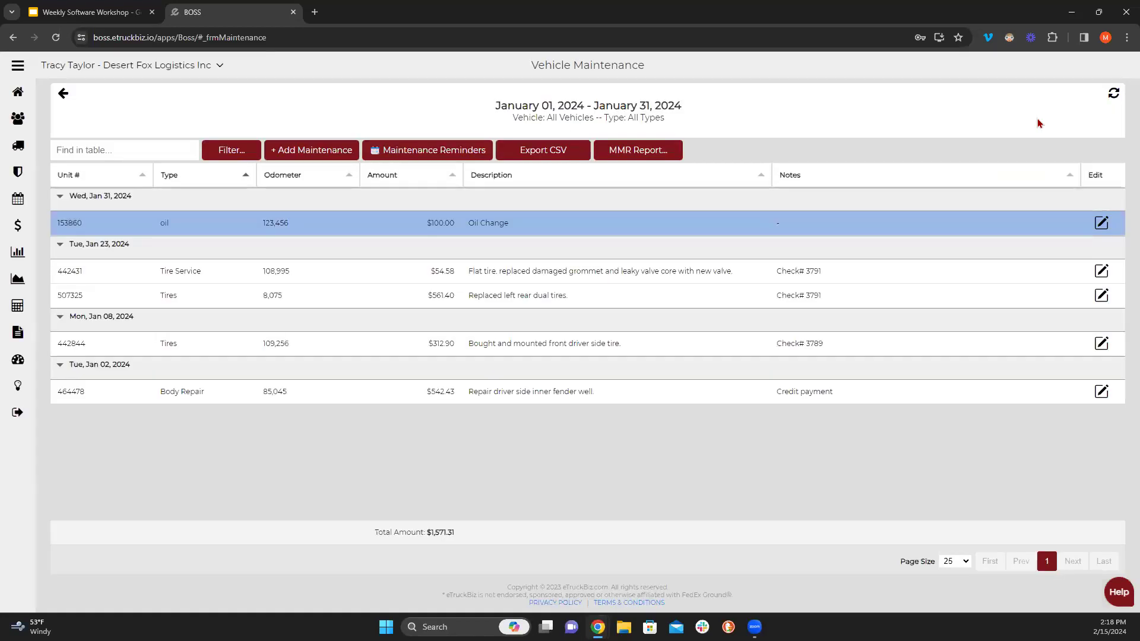
- Try uploading a file to a blank new maintenance record, dismiss the error, and close it
click(1101, 224)
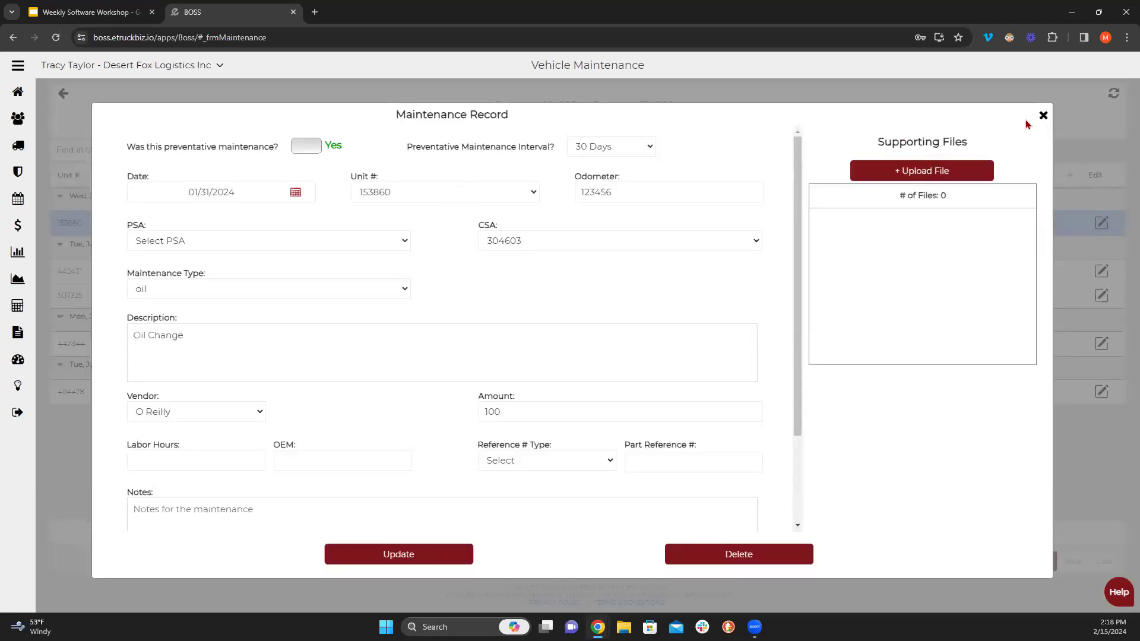
click(1042, 115)
click(310, 150)
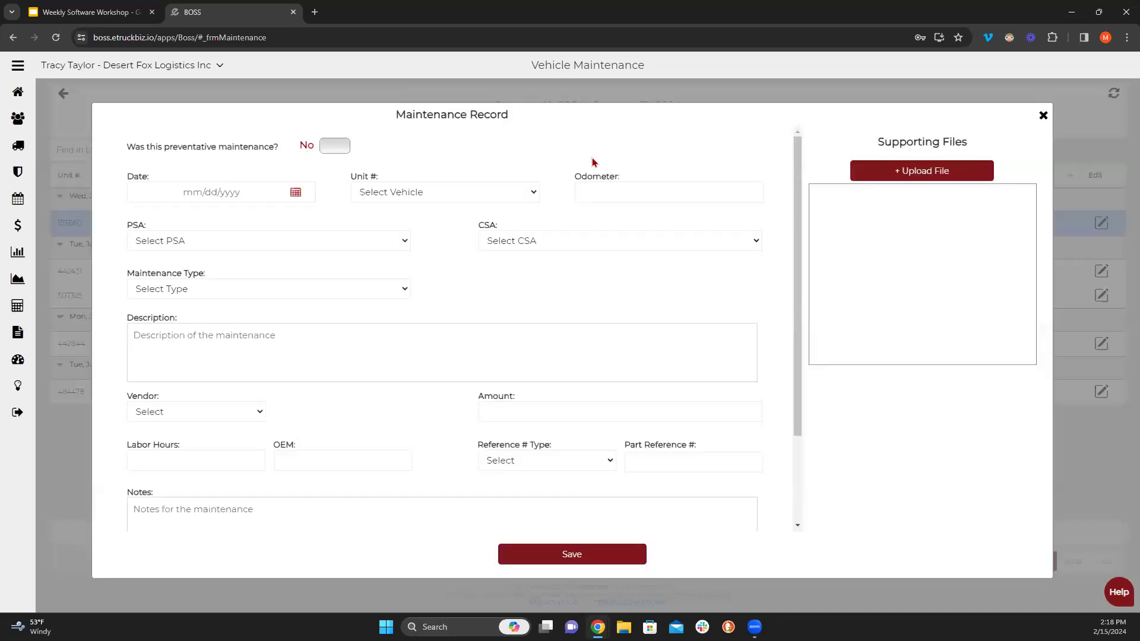
click(890, 172)
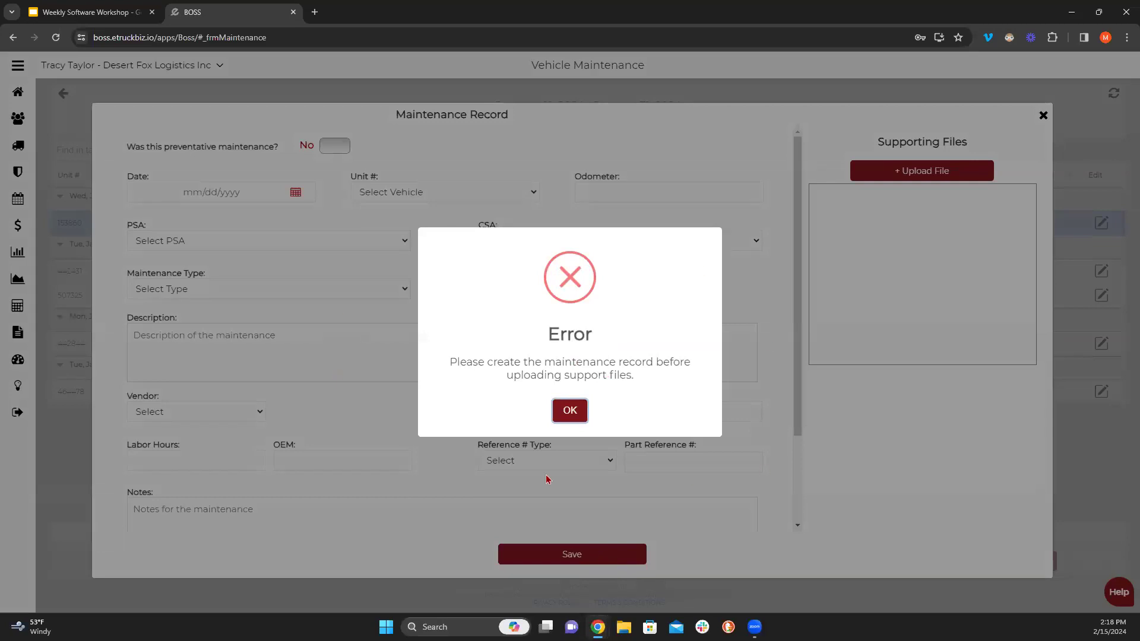
click(577, 417)
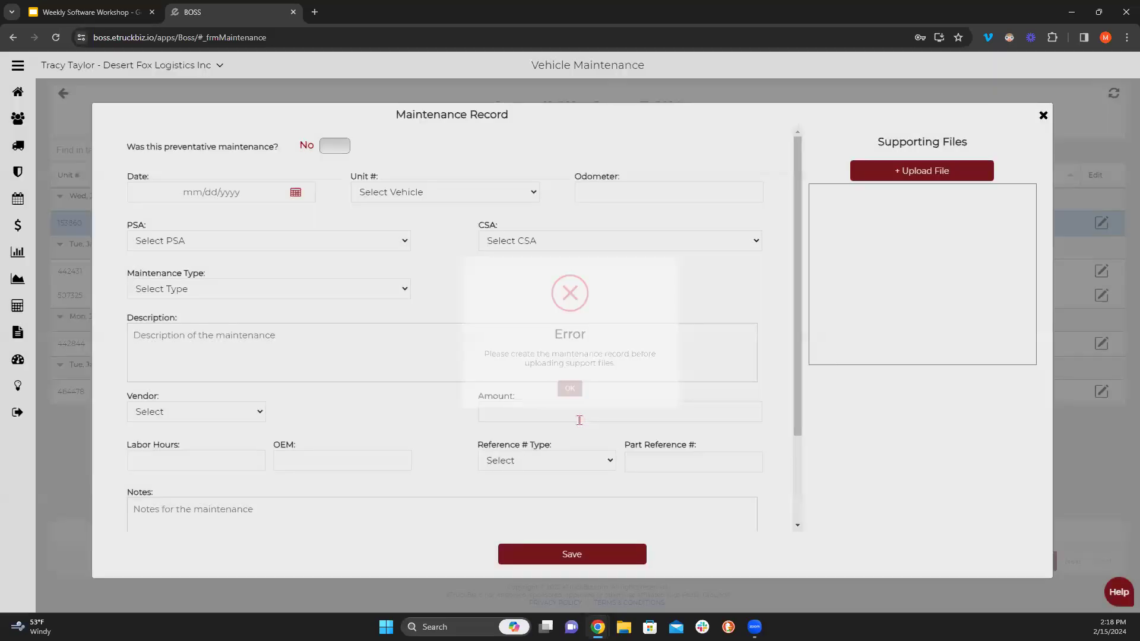
click(1043, 115)
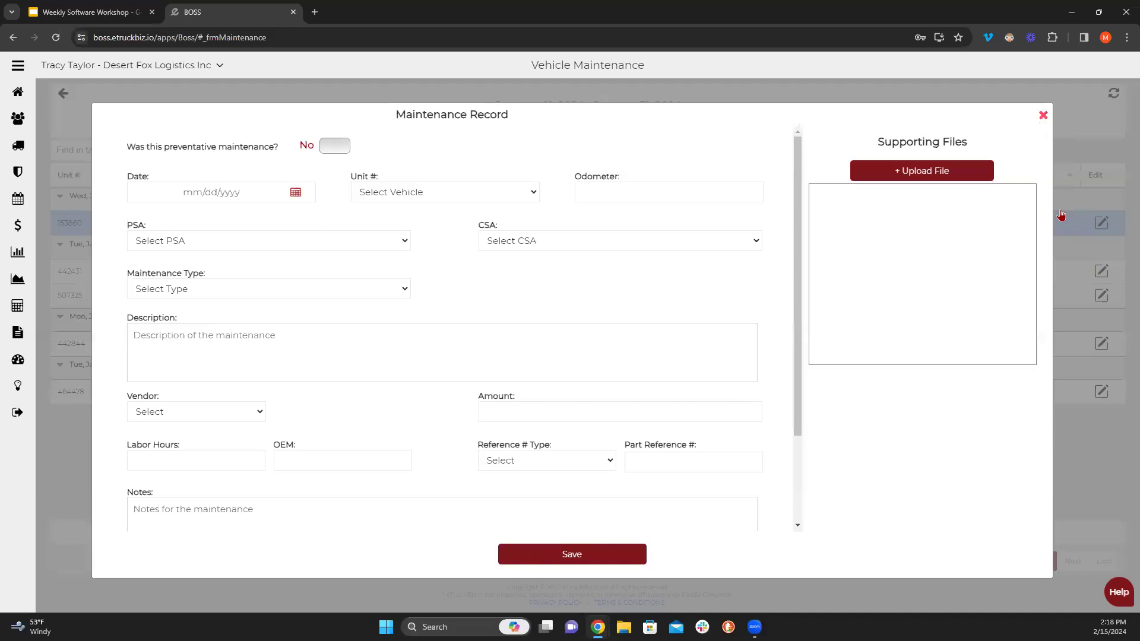
- Reopen the 153860 oil change record, cancel the file upload, and delete it with confirmation
click(1102, 223)
click(914, 170)
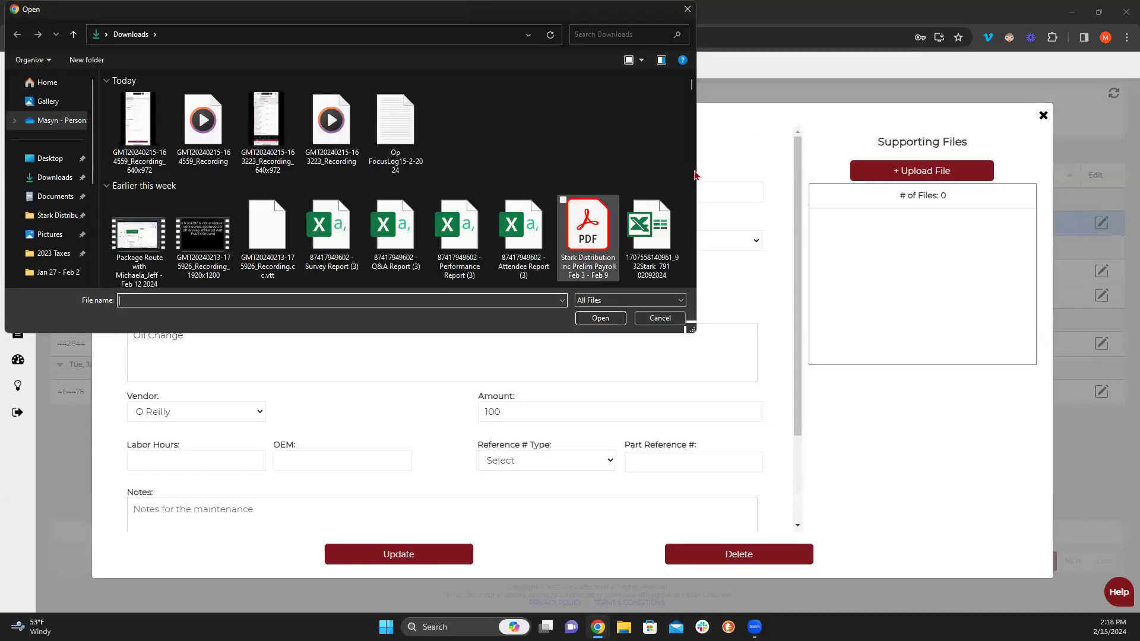
click(687, 10)
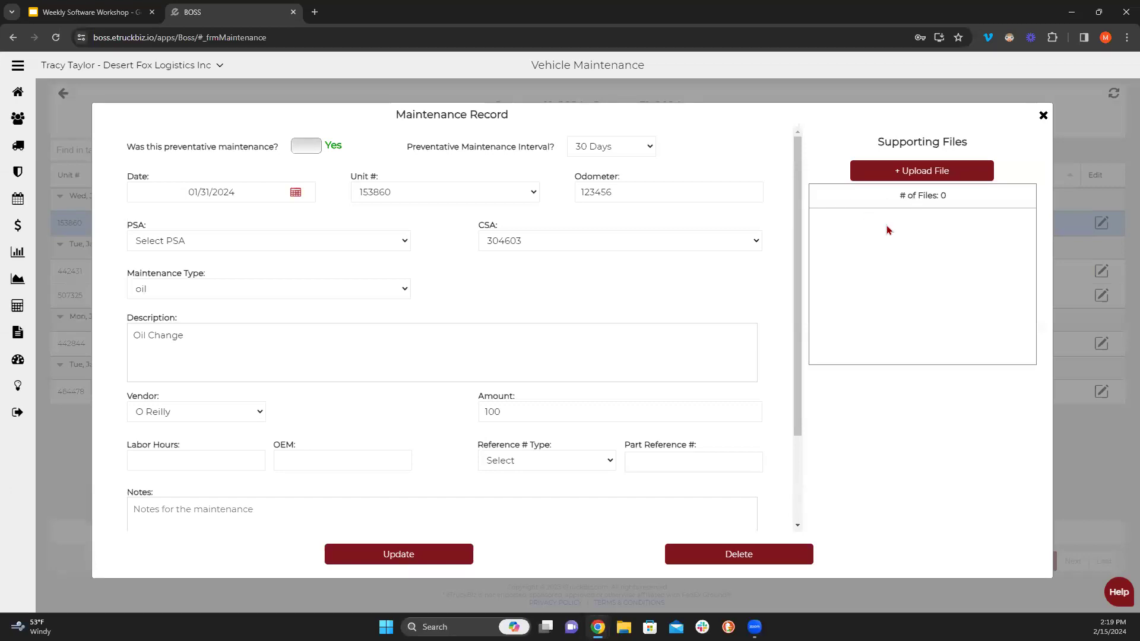
click(751, 563)
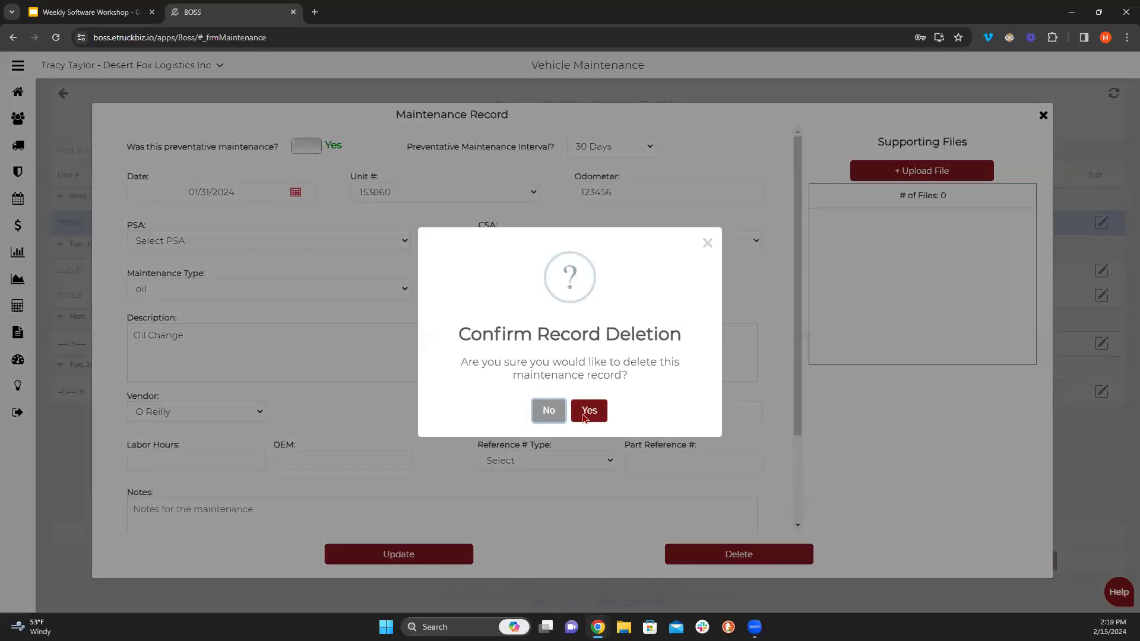
click(583, 418)
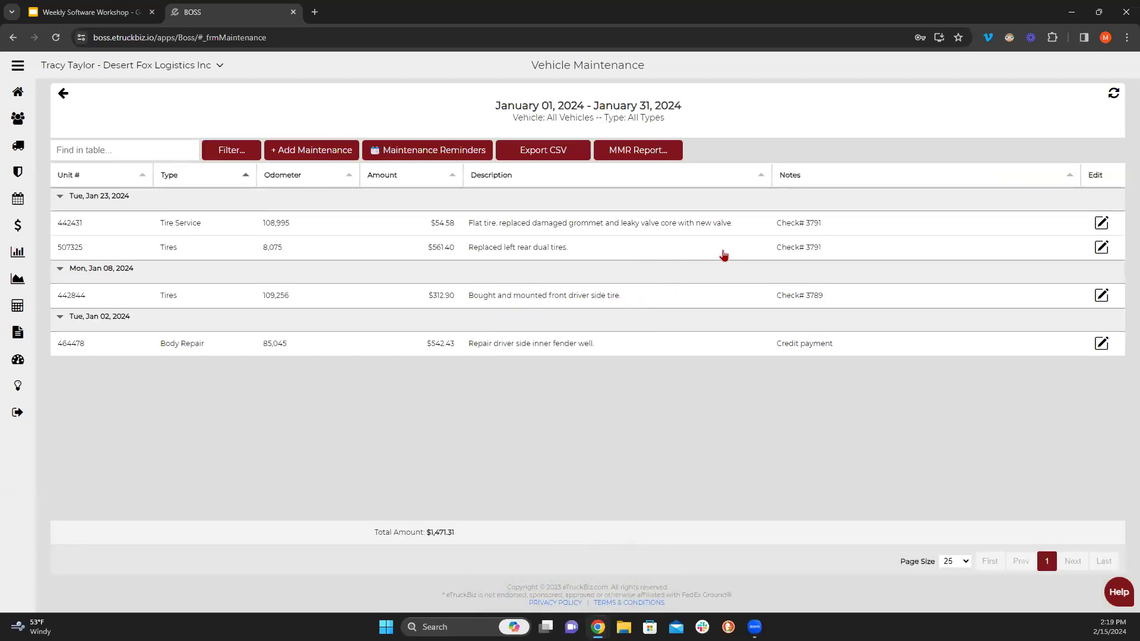
click(1105, 223)
scroll(321, 427, down, 3)
drag(224, 397, 107, 396)
click(190, 396)
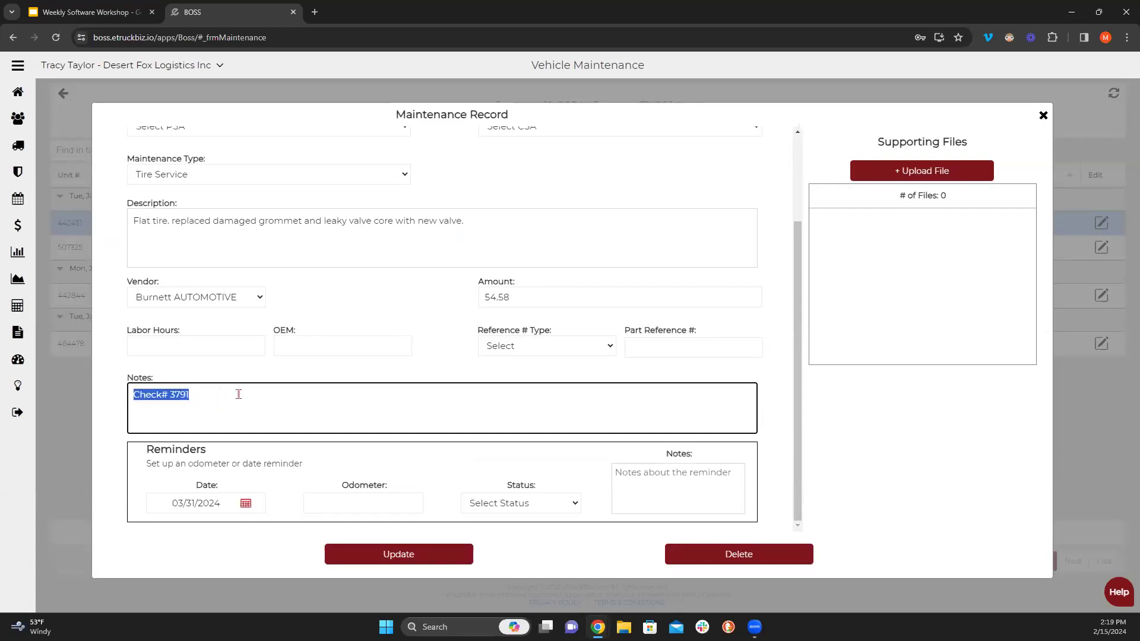
scroll(227, 409, up, 2)
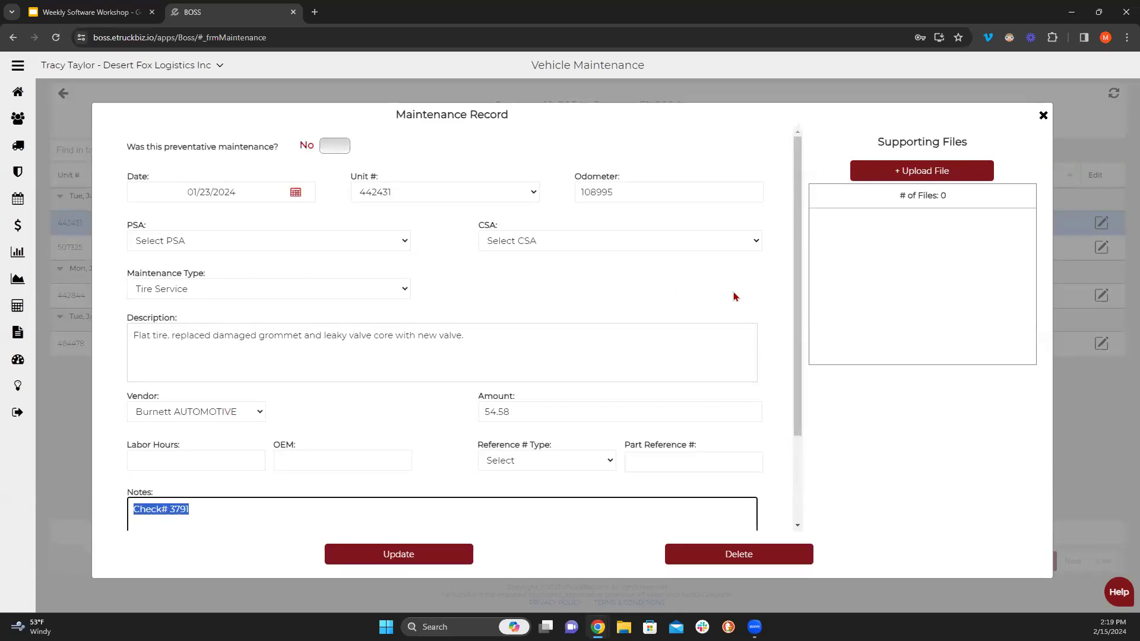
scroll(587, 333, down, 2)
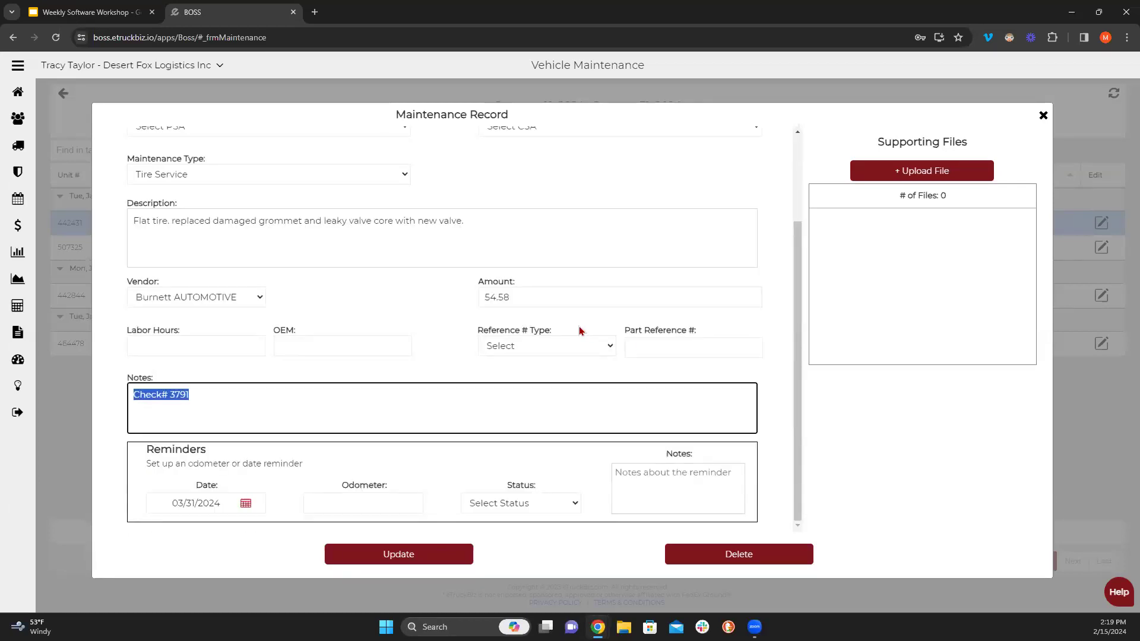
scroll(534, 326, up, 2)
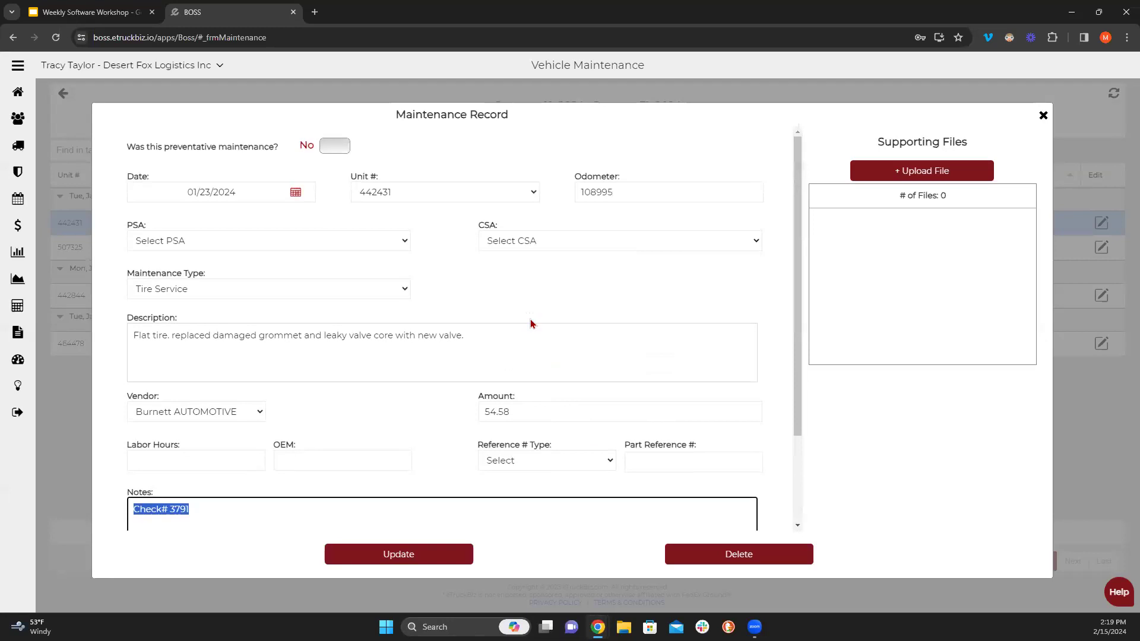
click(1043, 115)
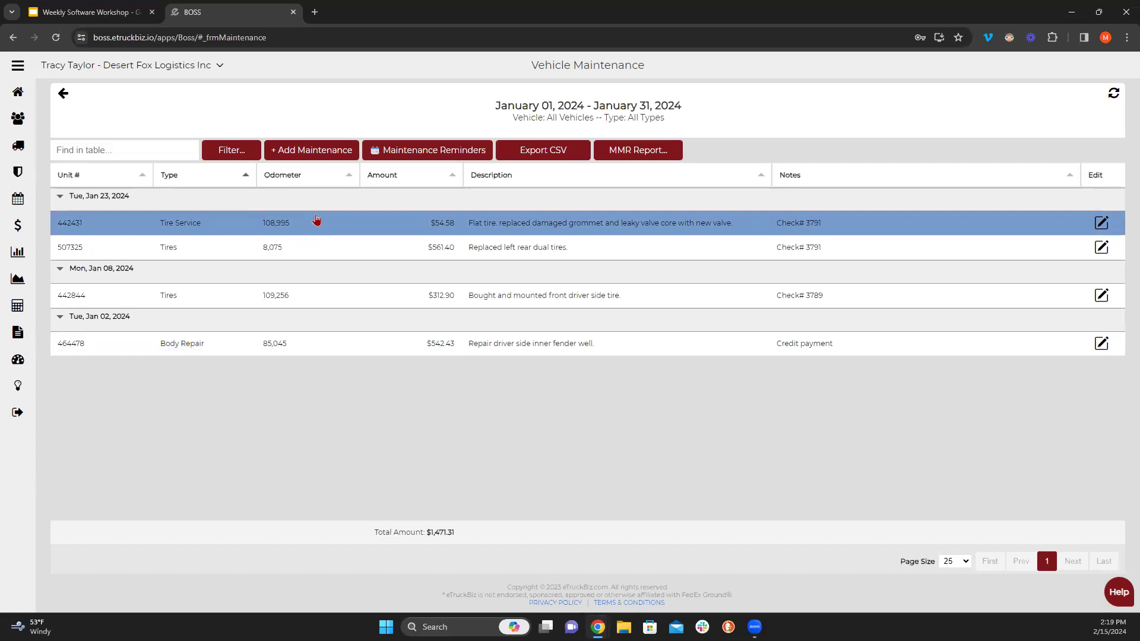
- Export the January maintenance records as CSV, then check the filter's date range stays Last Month
click(541, 150)
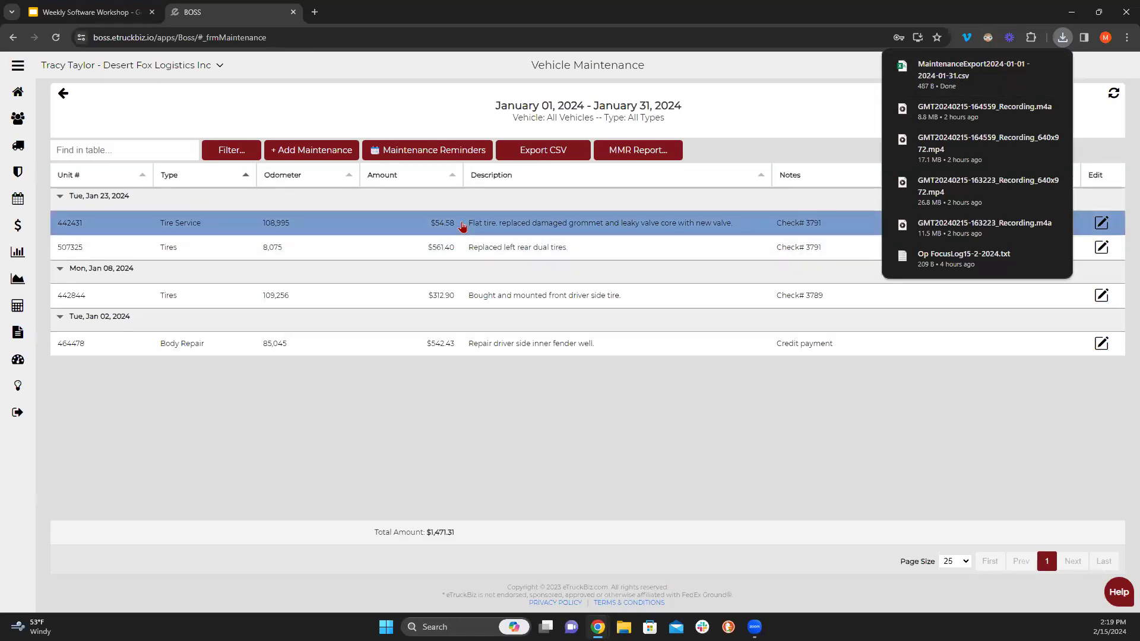
click(327, 441)
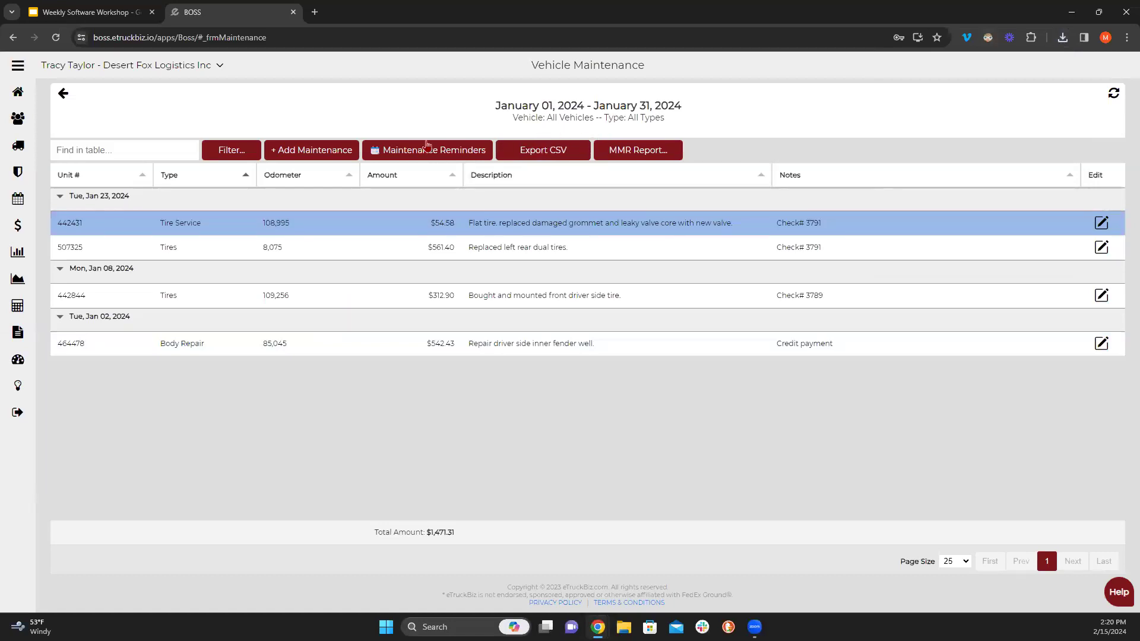
click(255, 155)
click(392, 295)
click(394, 295)
click(847, 253)
- Glance at the reminders calendar and vehicle filter, keeping All Vehicles
click(407, 150)
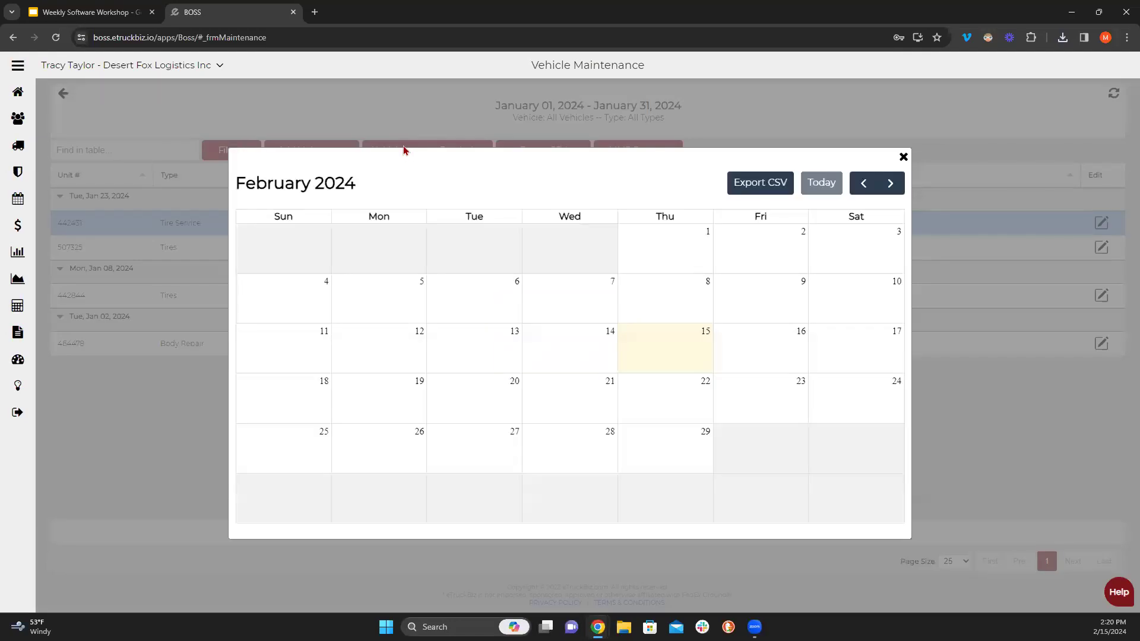
click(903, 157)
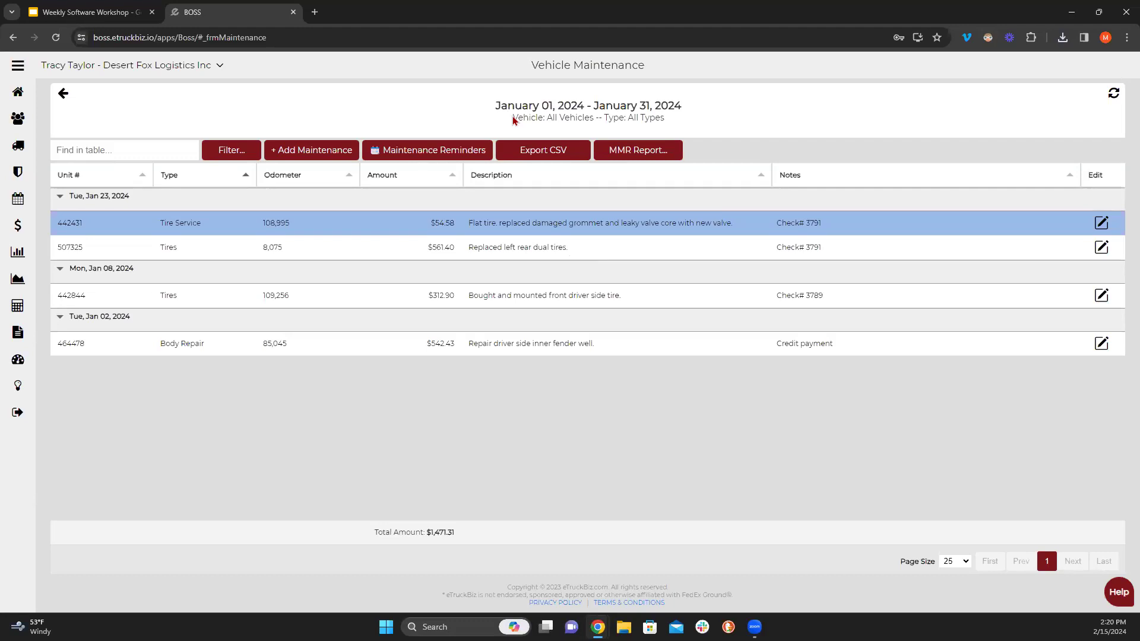
click(240, 152)
click(639, 291)
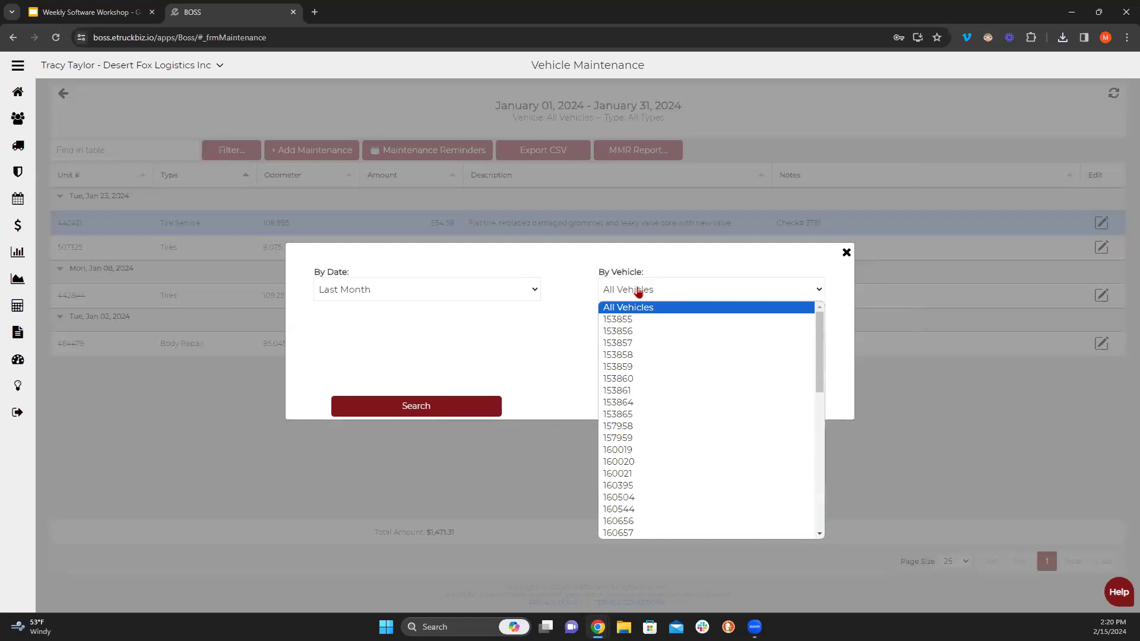
click(638, 291)
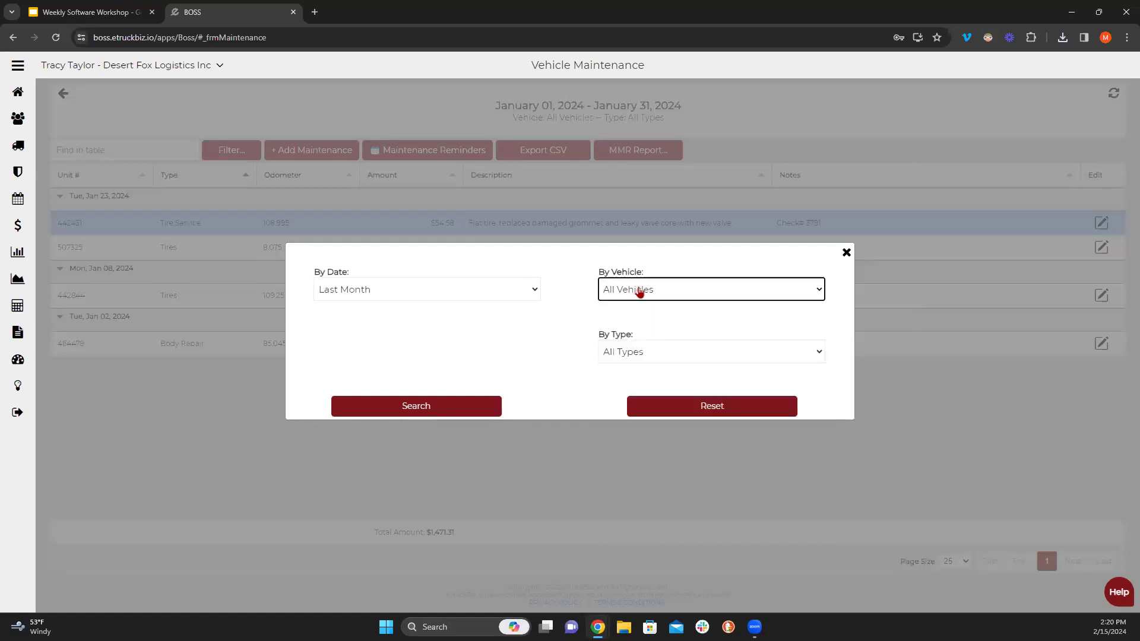
click(639, 290)
click(639, 295)
click(846, 252)
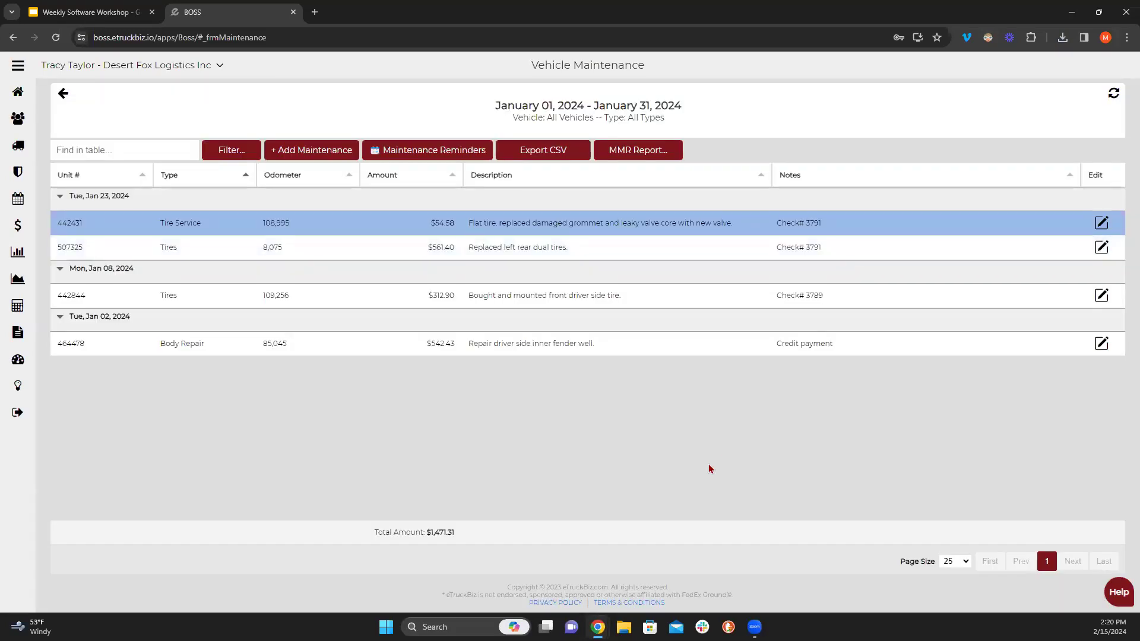
- Search Year-to-Date maintenance for vehicle 153861
click(235, 156)
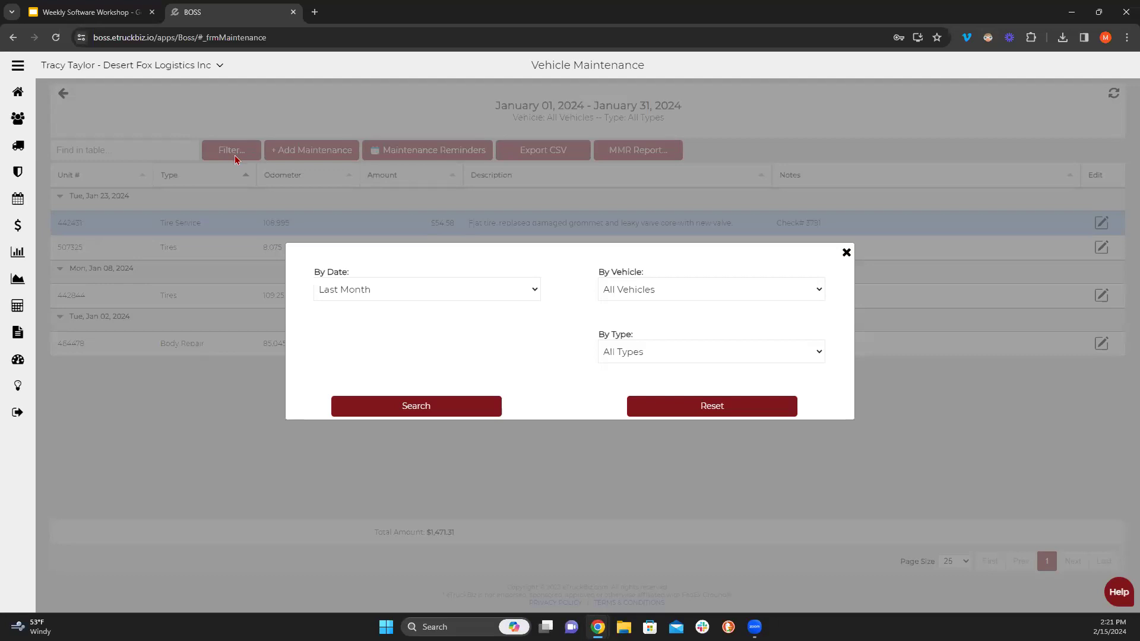
click(354, 291)
click(340, 403)
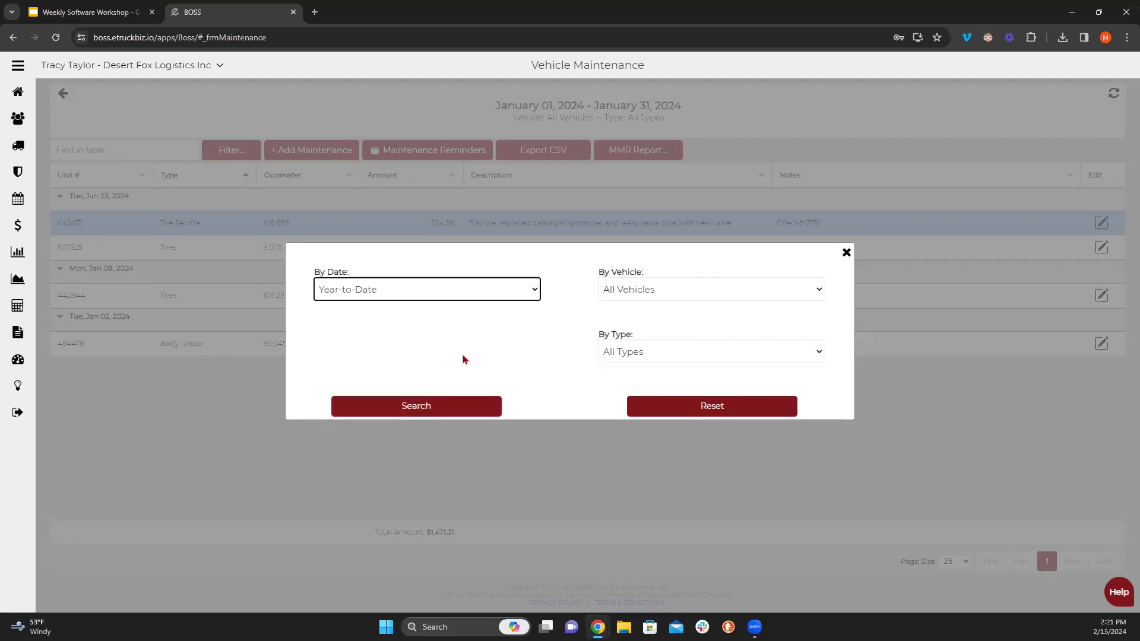
click(626, 298)
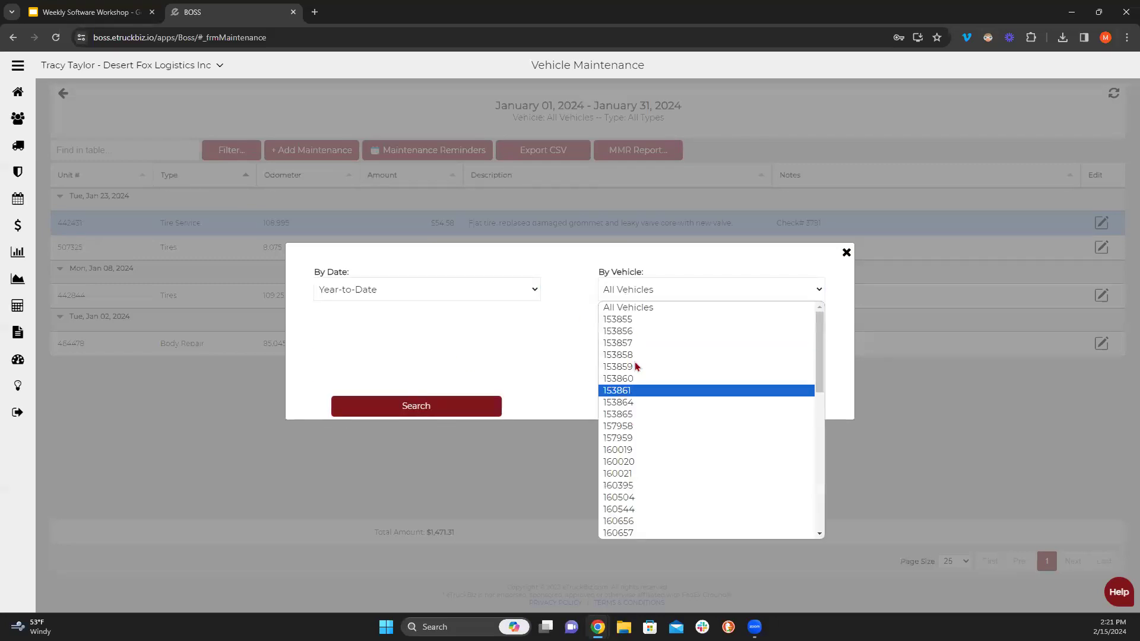
click(625, 393)
click(448, 405)
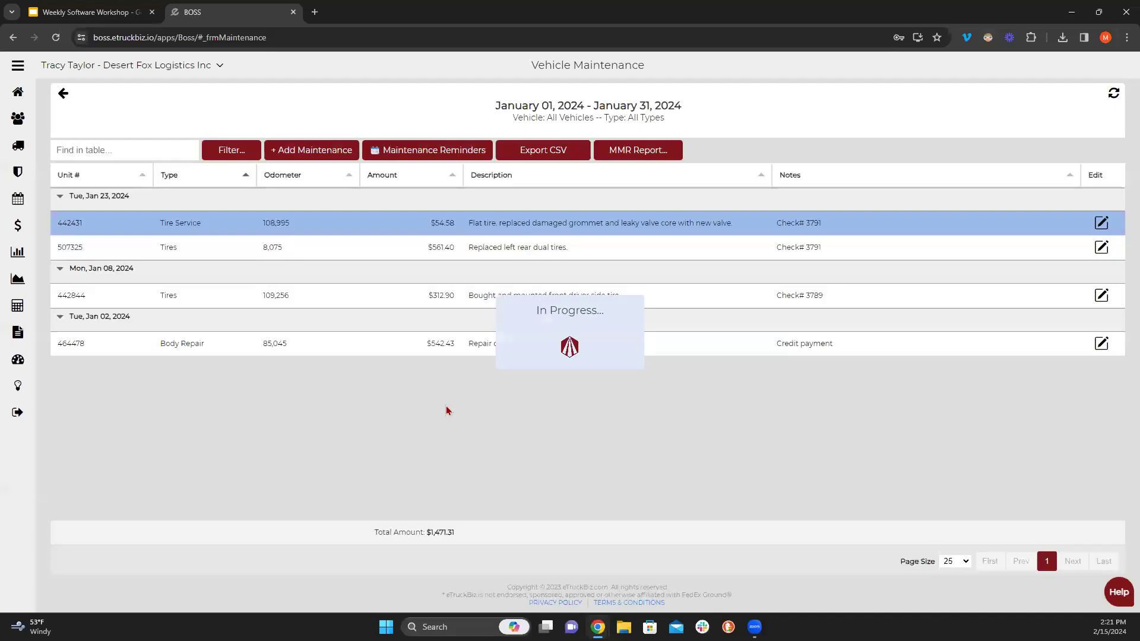
- Search Year-to-Date maintenance for vehicle 476076
click(240, 150)
click(621, 292)
scroll(647, 457, down, 10)
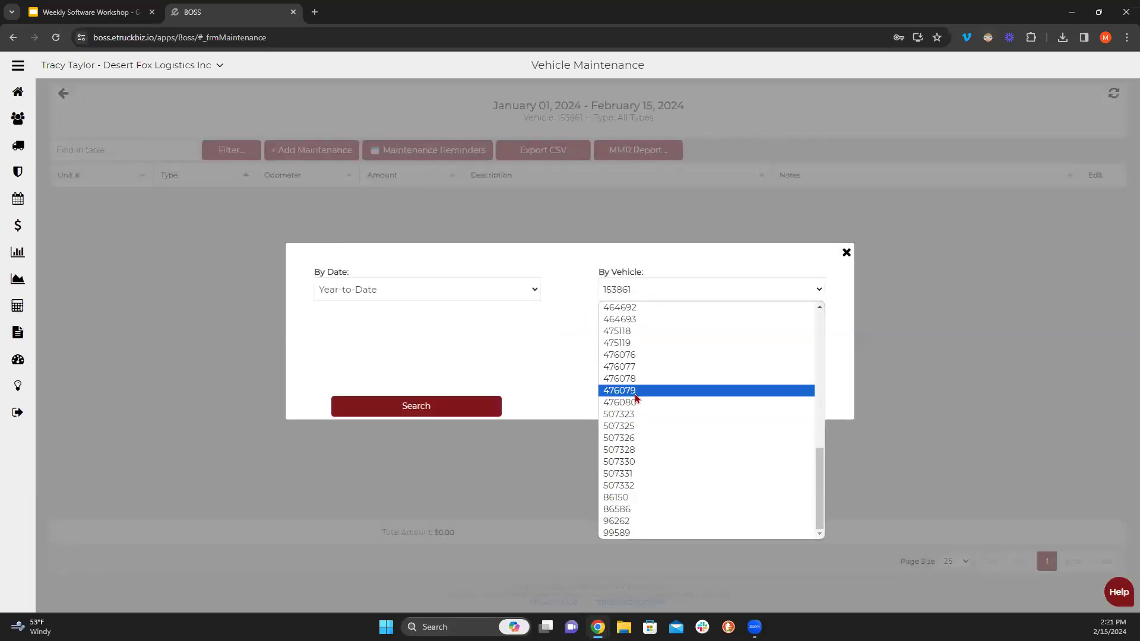
click(633, 357)
click(487, 406)
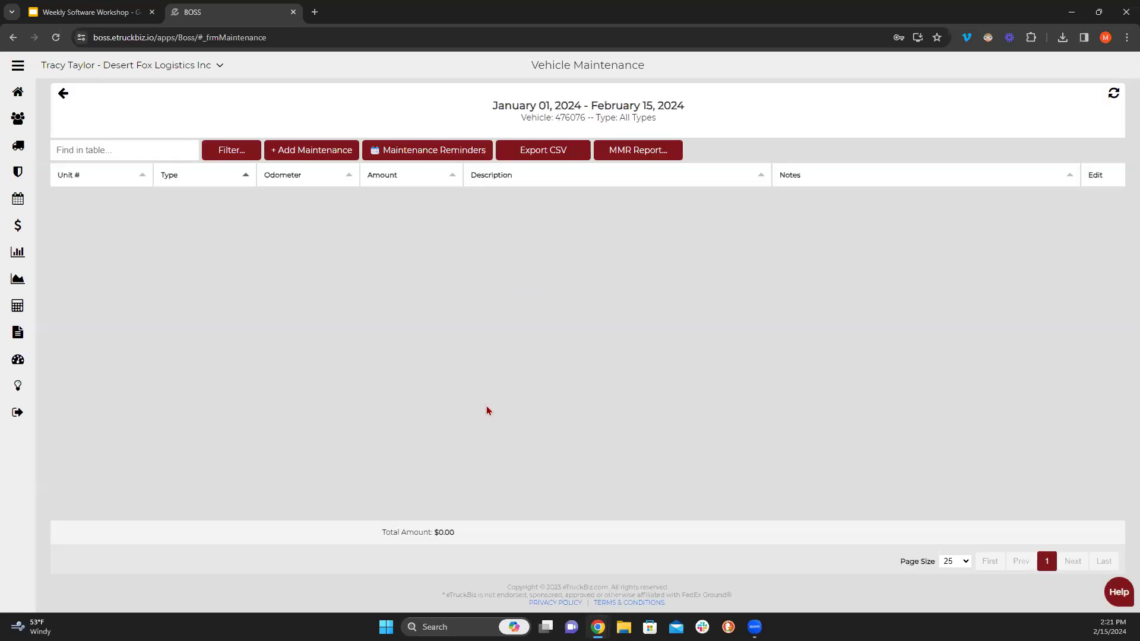
- Search Year-to-Date maintenance for vehicle 442431
click(231, 156)
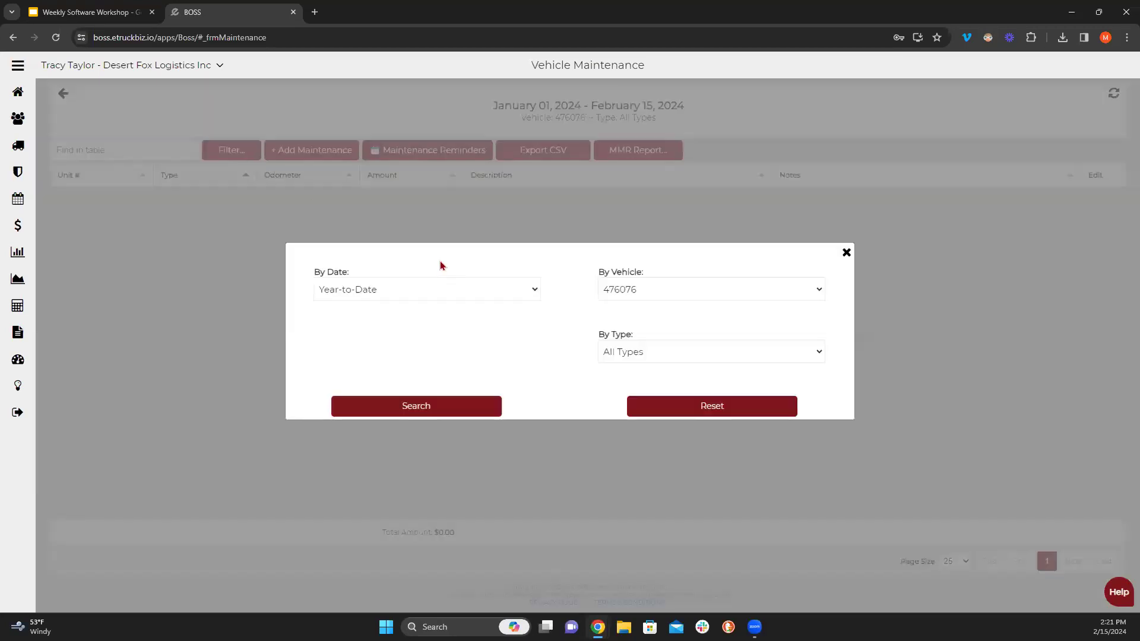
click(625, 297)
click(620, 414)
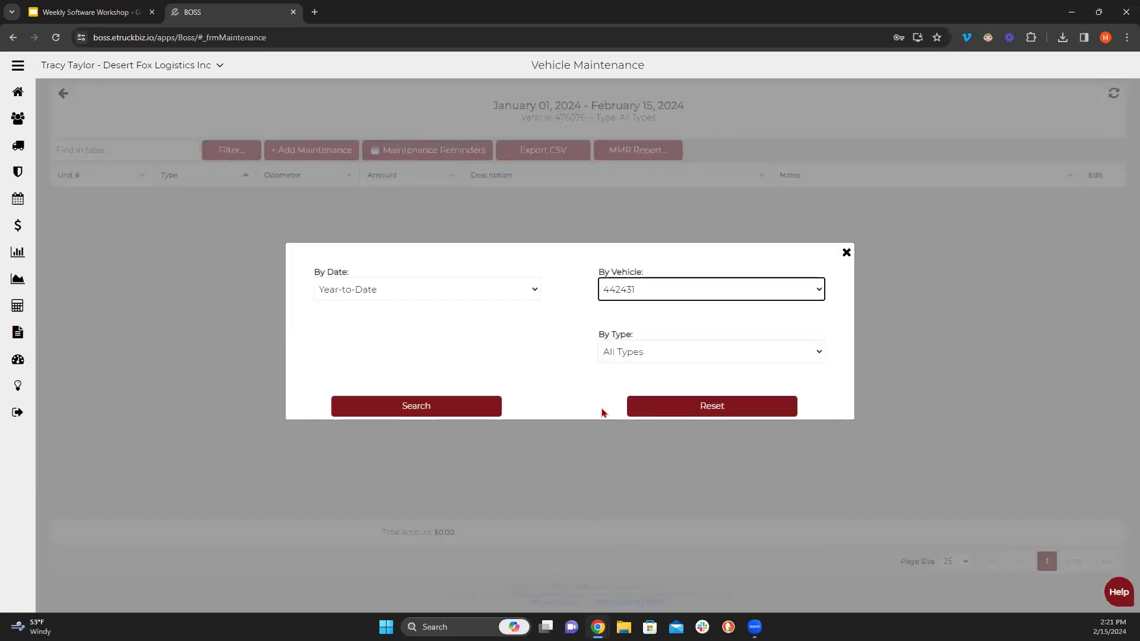
click(490, 406)
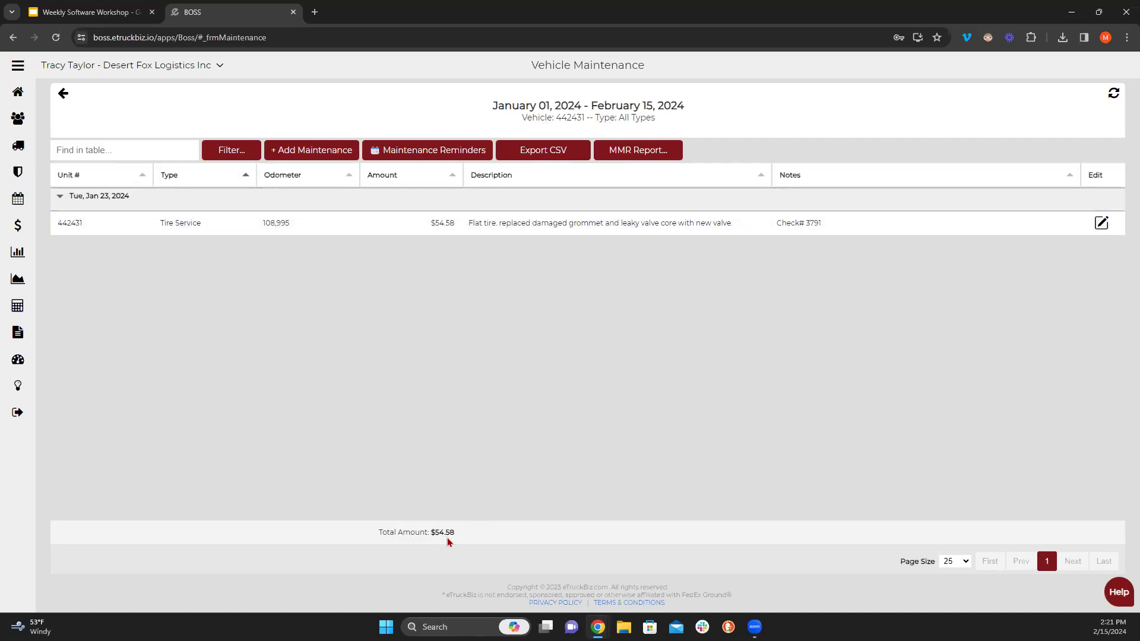
- Apply a Custom date range starting 01/01/2023
click(218, 152)
click(400, 297)
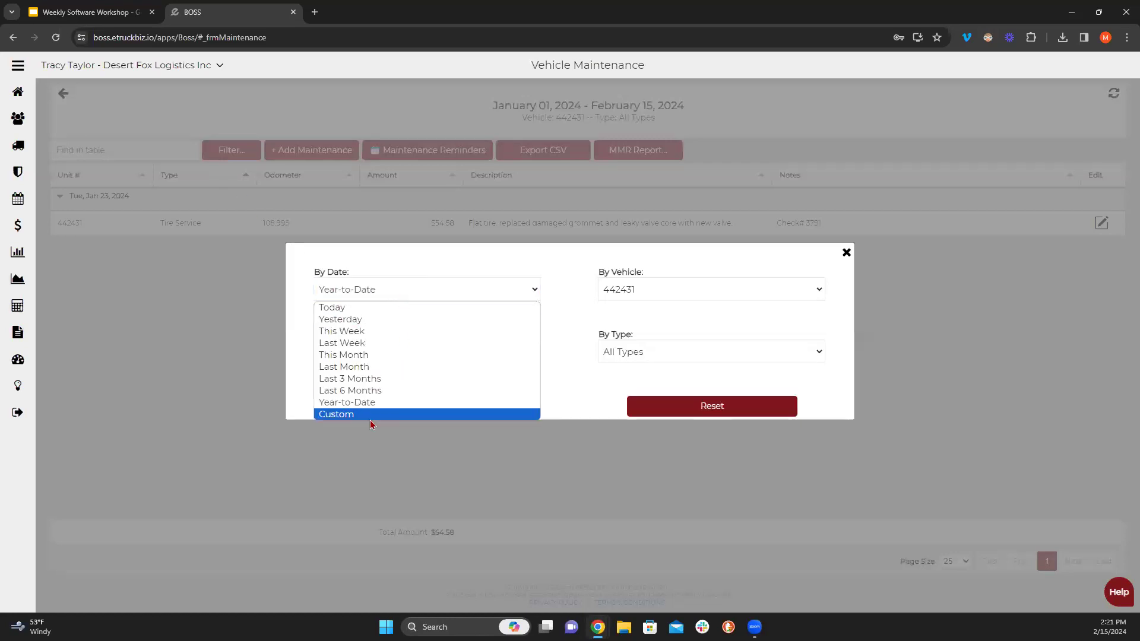
click(372, 414)
click(407, 352)
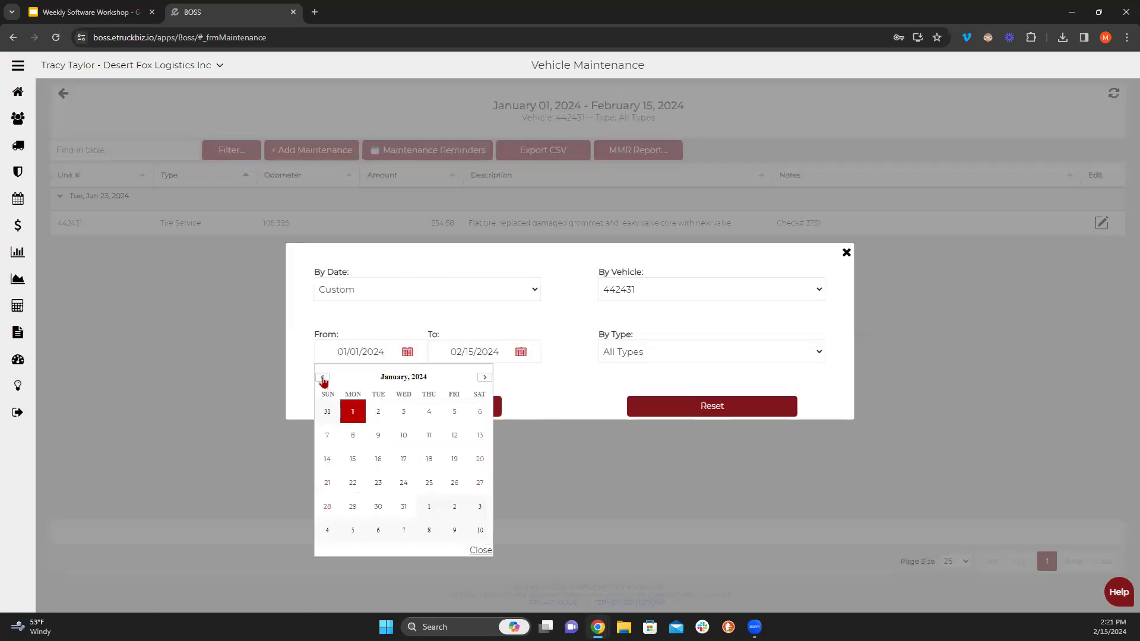
click(385, 353)
key(BackSpace)
text(3)
click(455, 404)
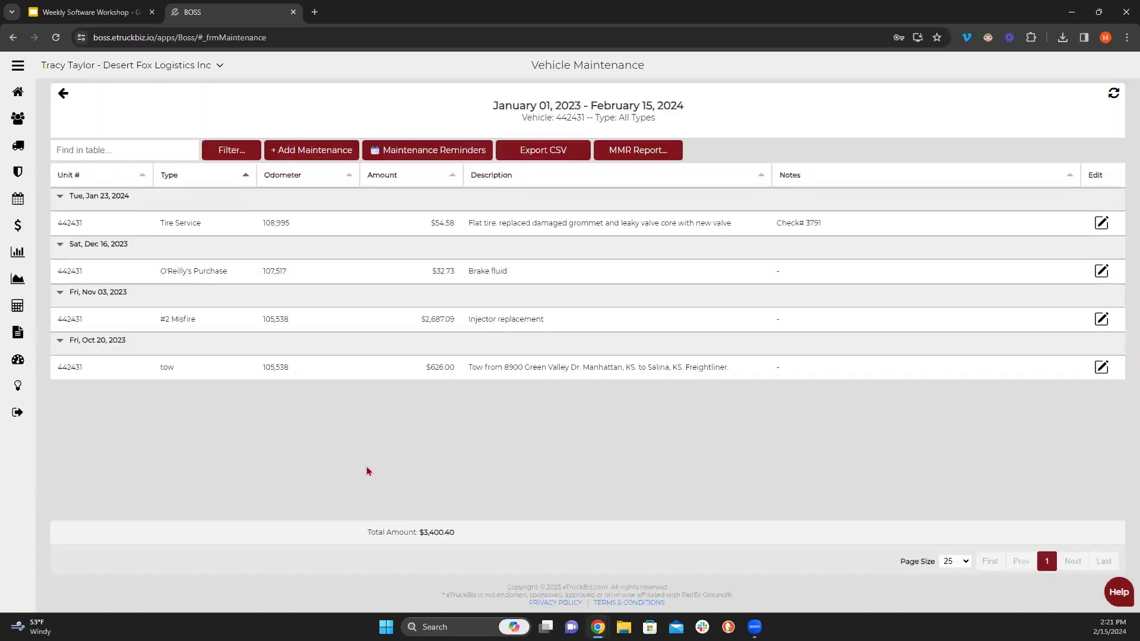
- Set the end date to December 31, 2023 and search
click(233, 150)
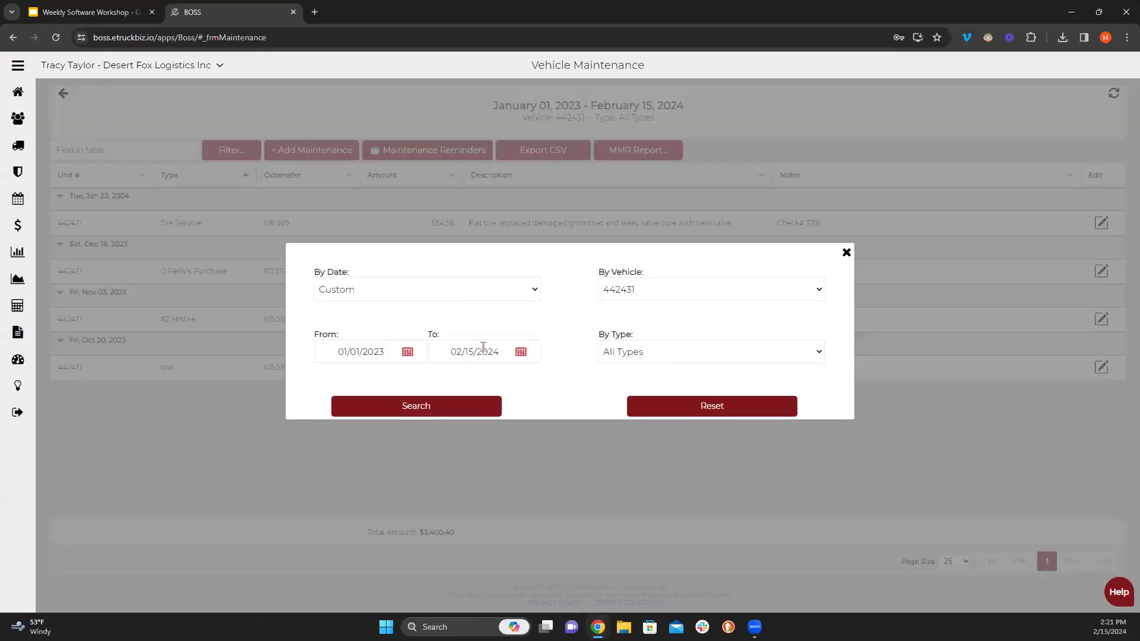
click(521, 352)
click(437, 378)
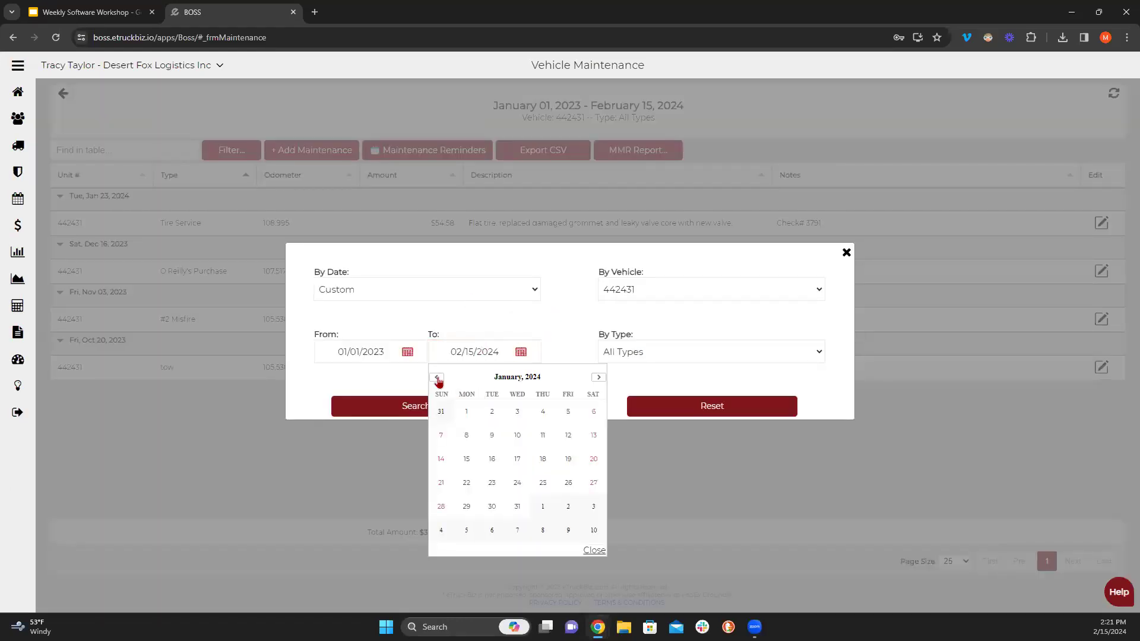
click(437, 378)
click(441, 530)
click(418, 408)
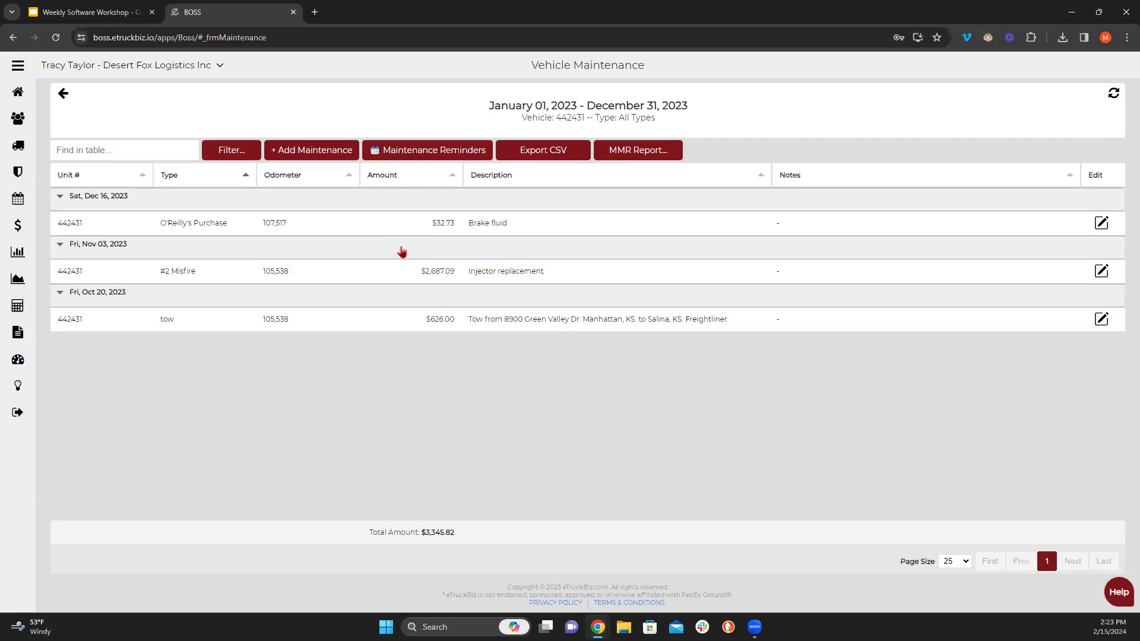
- Switch the 2023 vehicle filter to All Vehicles, search, and scroll through the results
click(231, 150)
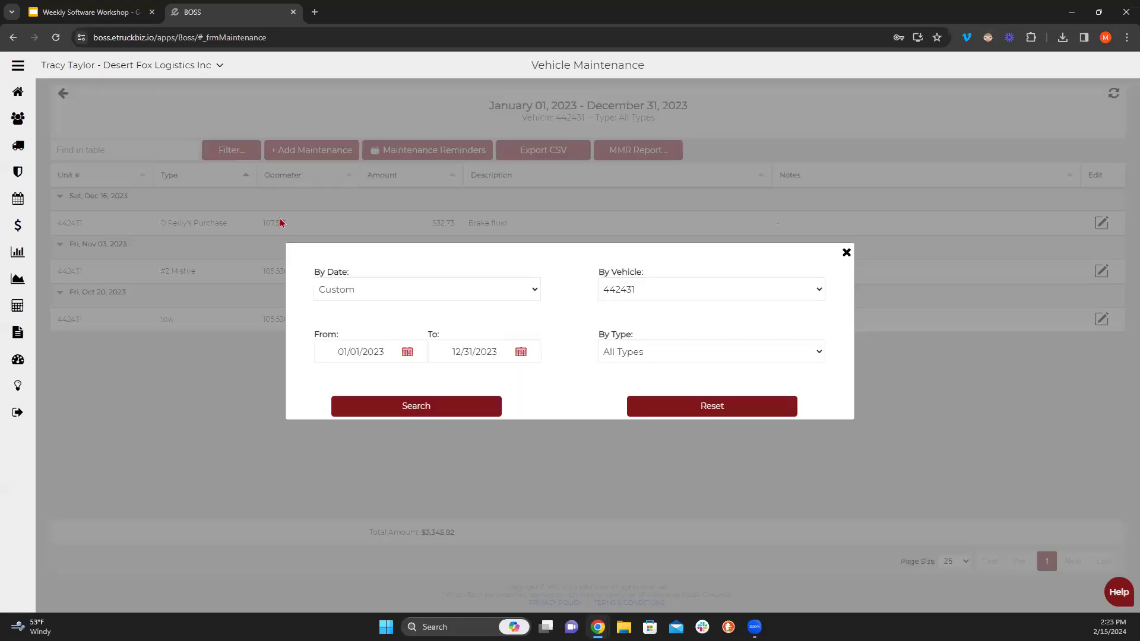
click(615, 290)
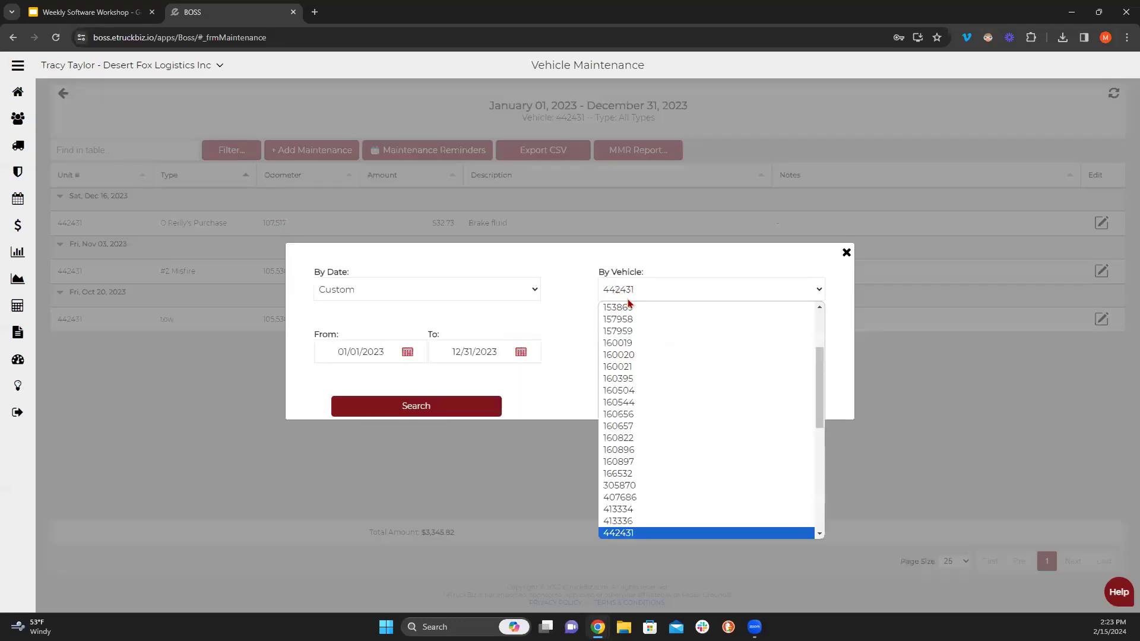
click(630, 307)
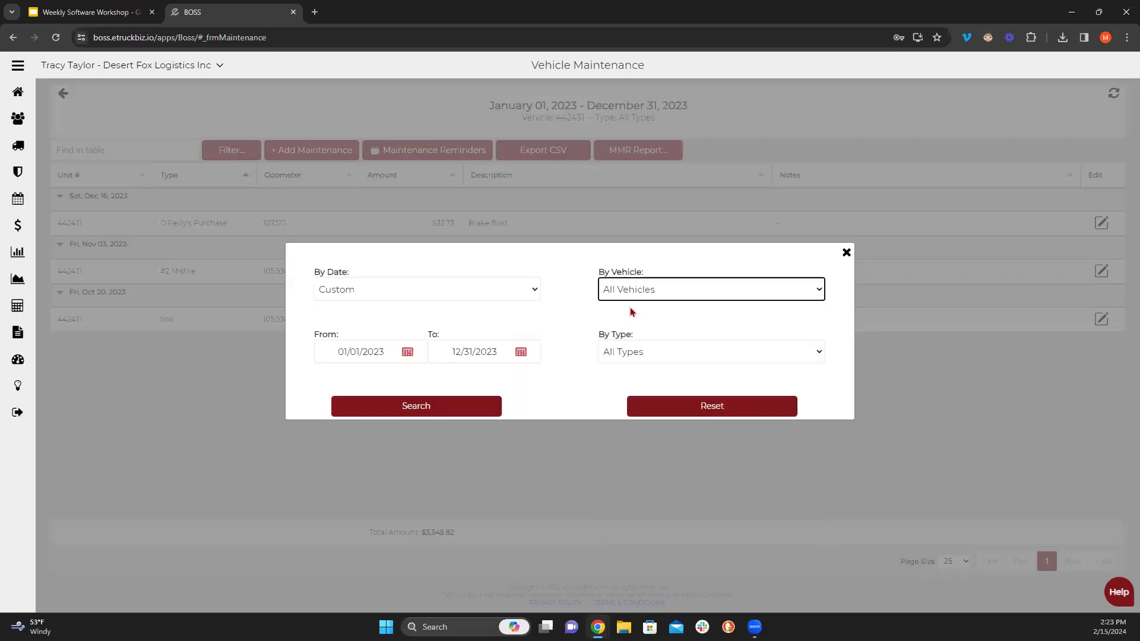
click(456, 406)
scroll(308, 338, down, 5)
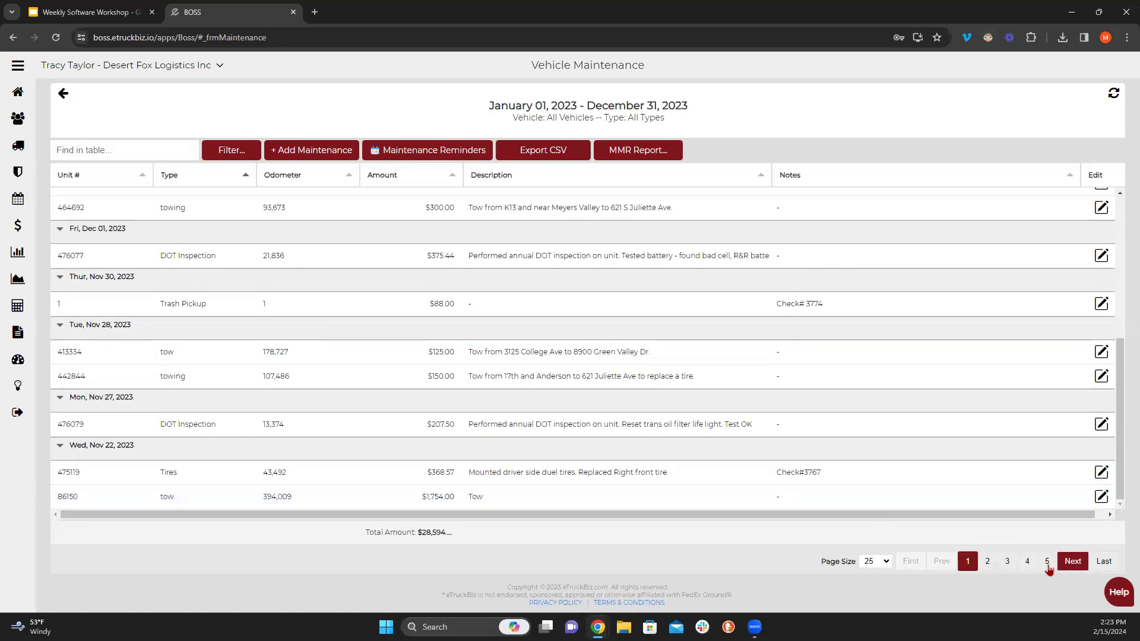
scroll(582, 457, up, 5)
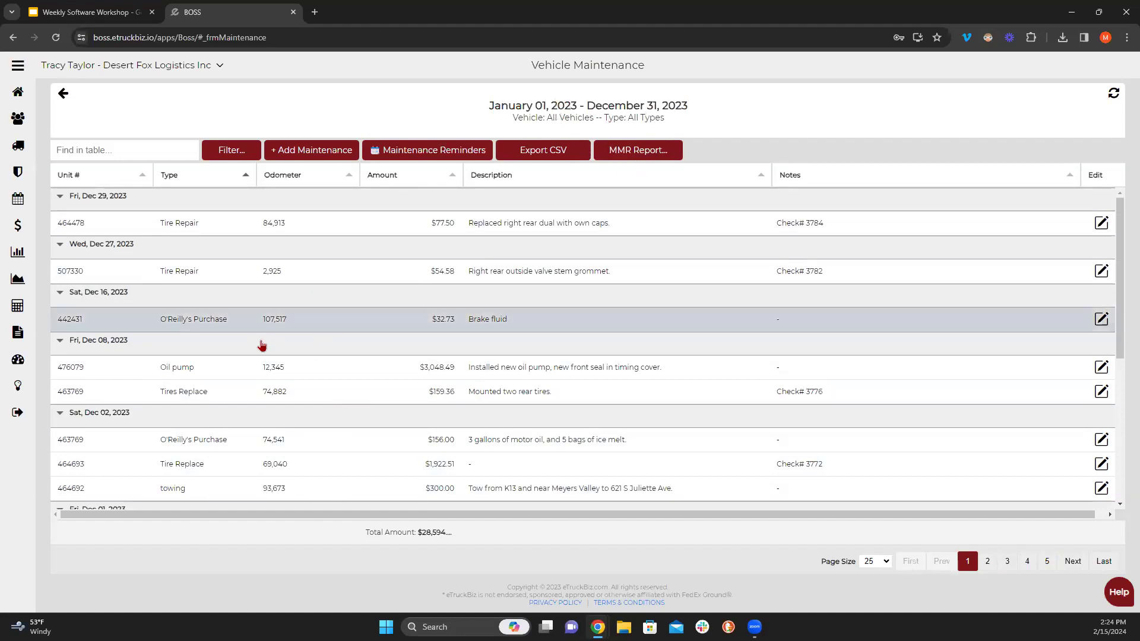
- Open the MMR report options, leave Omit Maintenance Dates at No, and enable a signature with the chosen signer
click(654, 157)
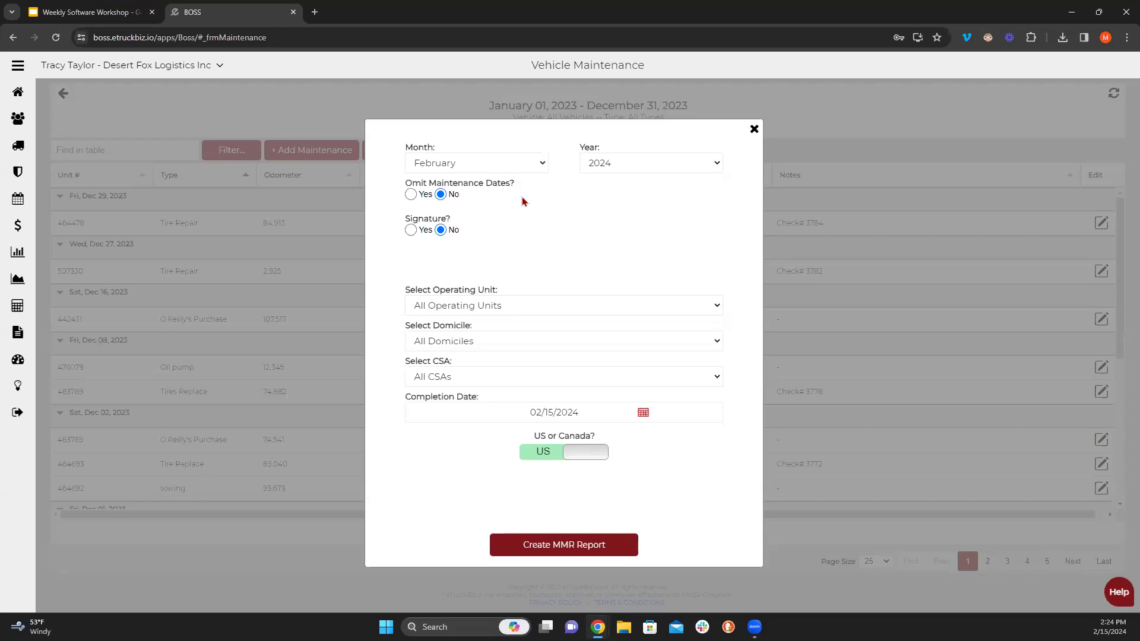
click(415, 200)
click(441, 196)
click(411, 230)
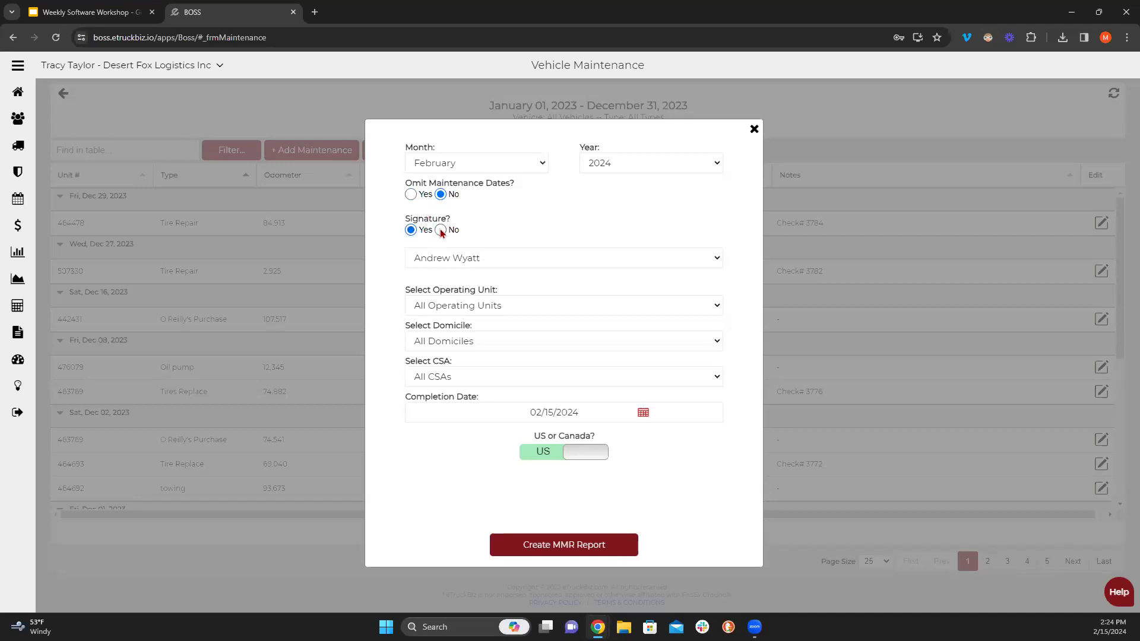
click(433, 258)
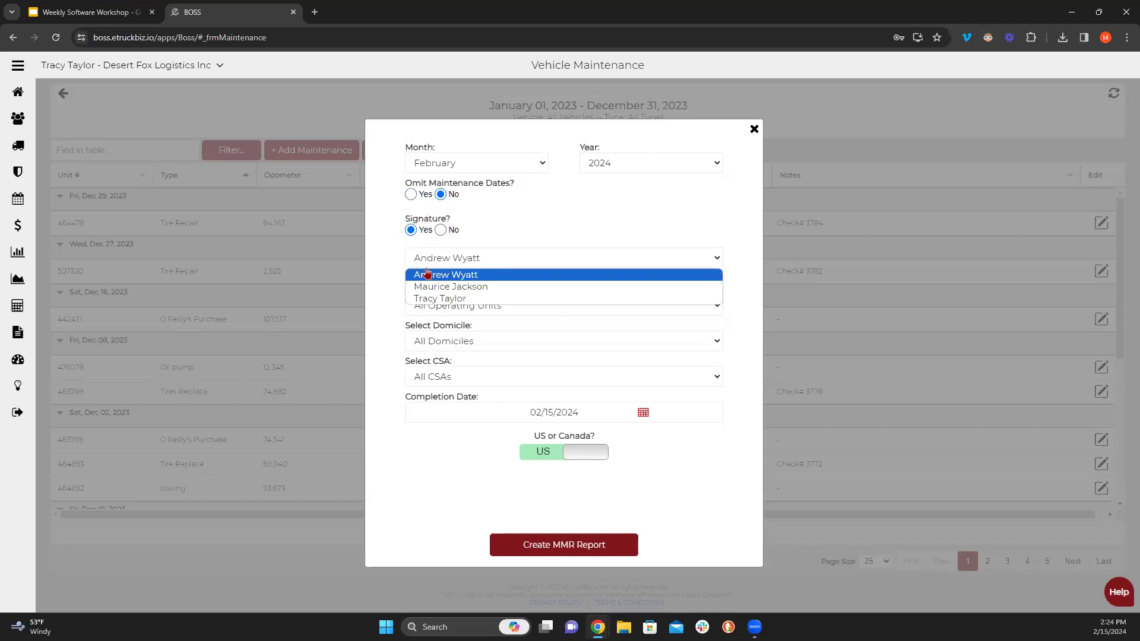
click(438, 306)
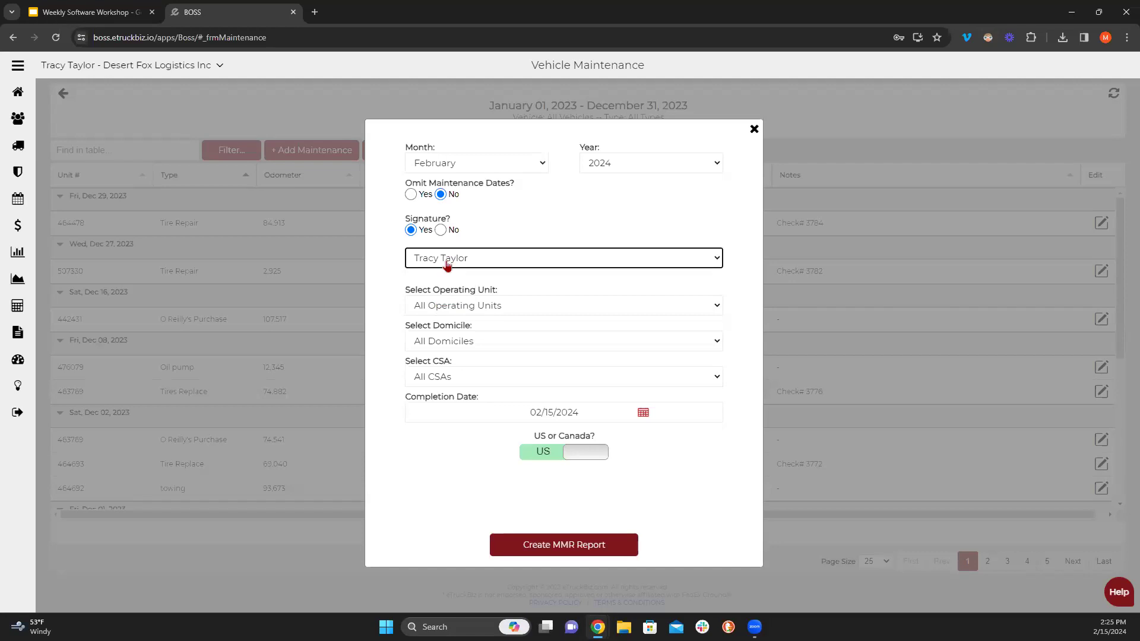
- Set operating unit Desert Fox Logistics Inc, domicile 665/ZTOP, All CSAs, and keep the region as US
click(479, 307)
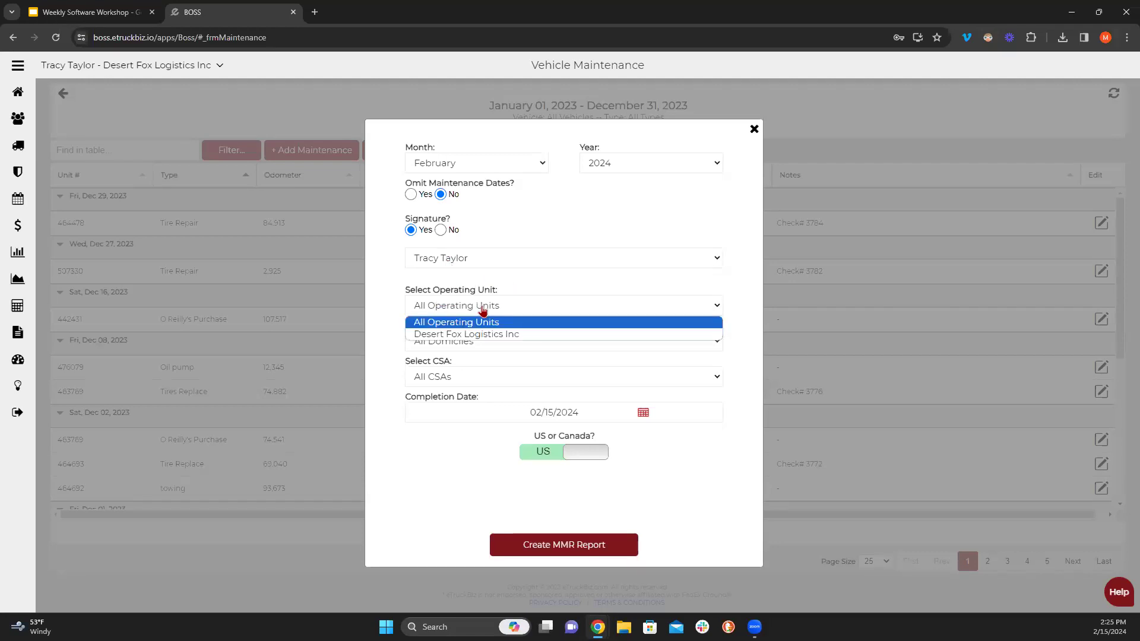
click(478, 334)
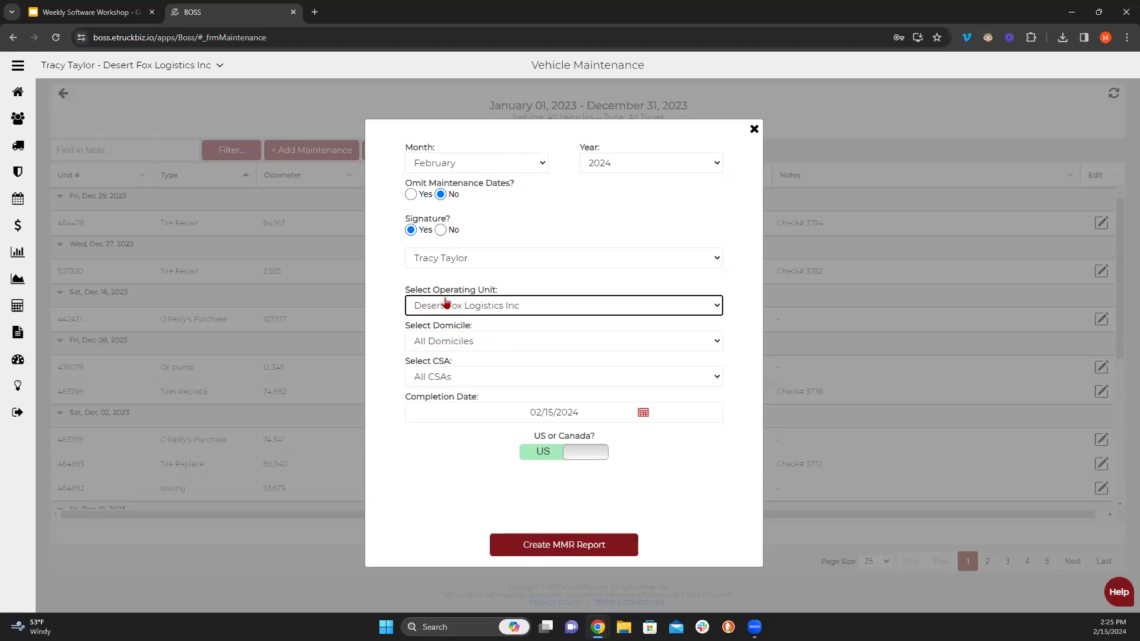
click(477, 342)
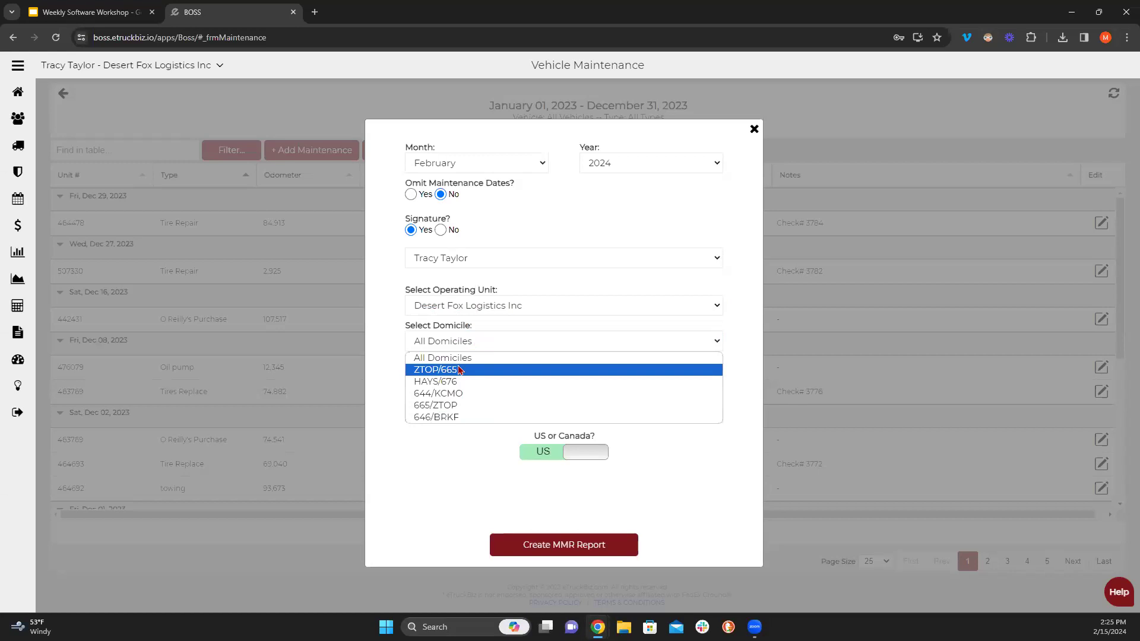
click(457, 405)
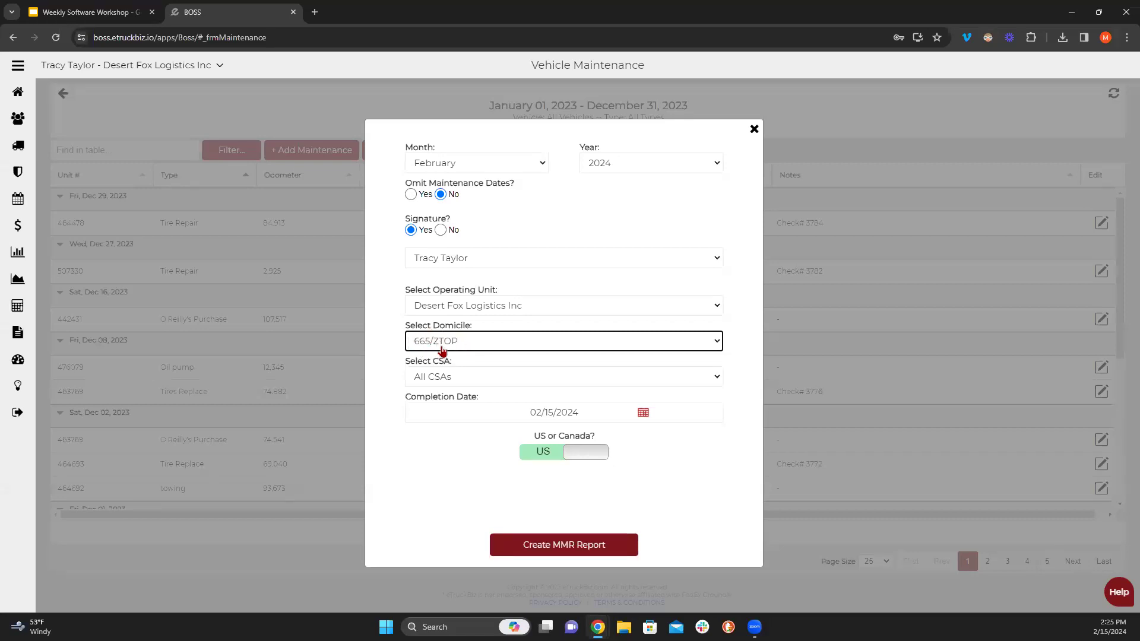
click(444, 375)
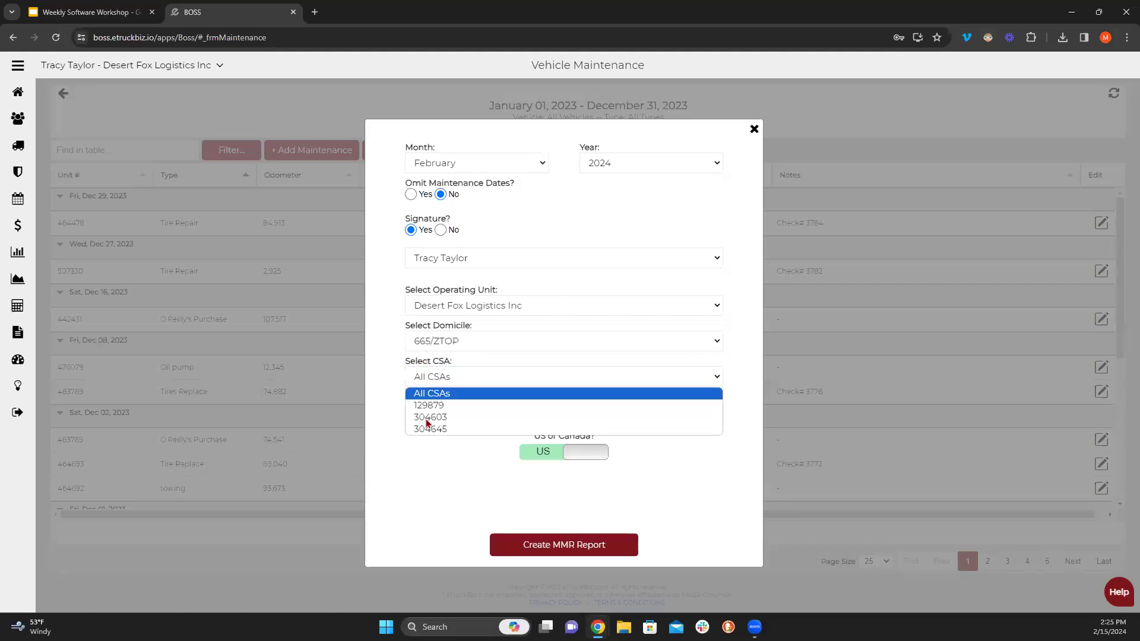
click(452, 378)
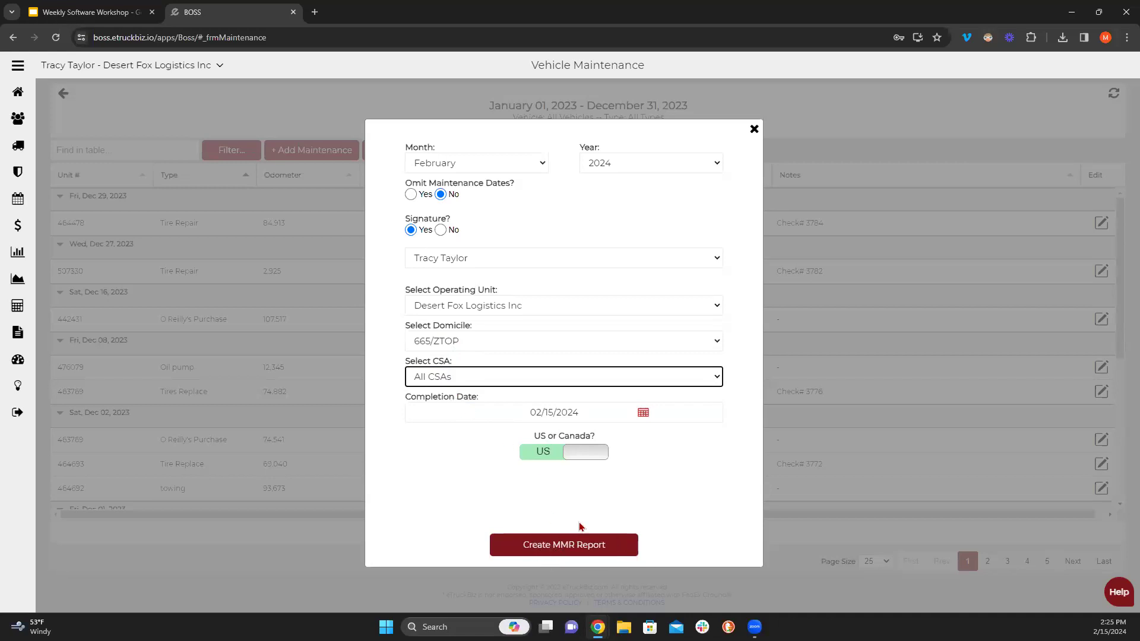
click(583, 452)
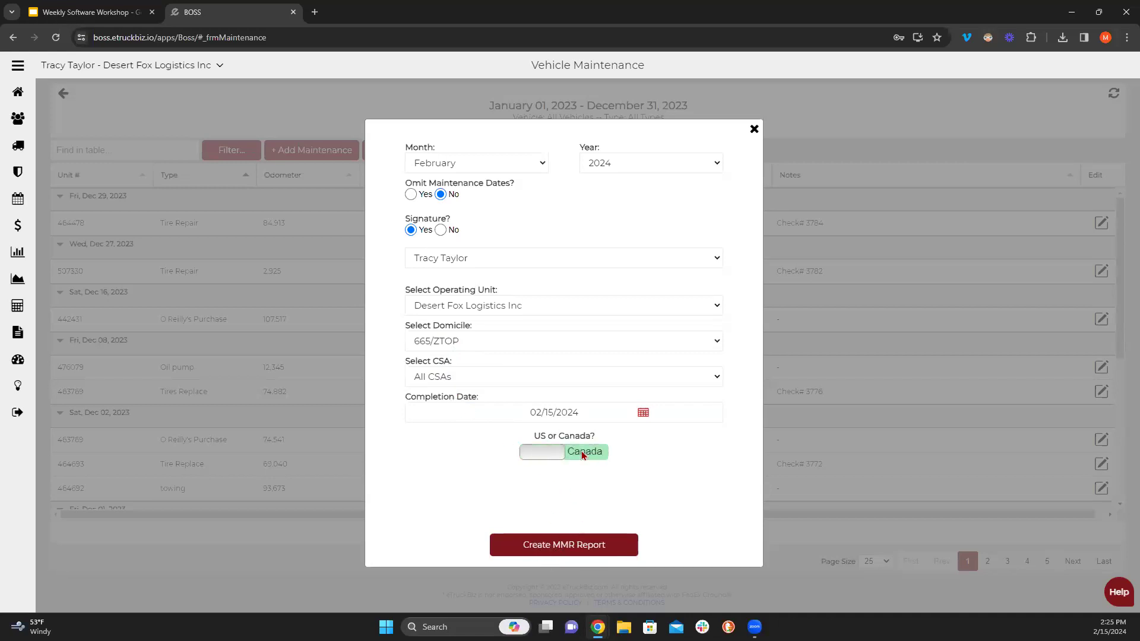
click(550, 455)
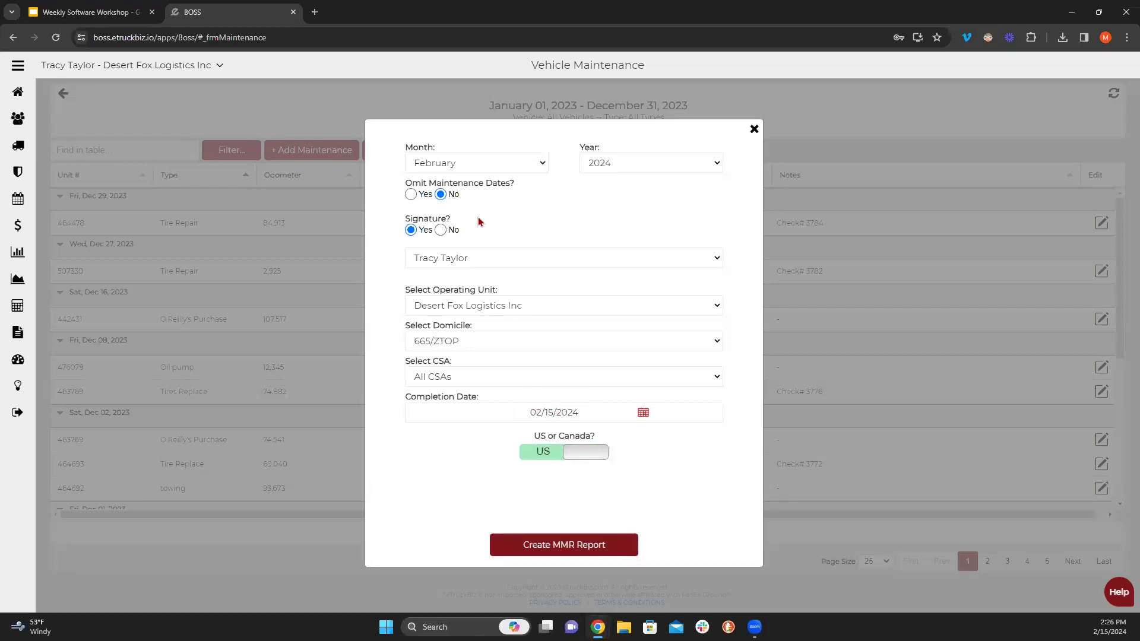
- Set the report month to January and try generating, dismissing the no-matching-vehicles error
click(469, 169)
click(455, 182)
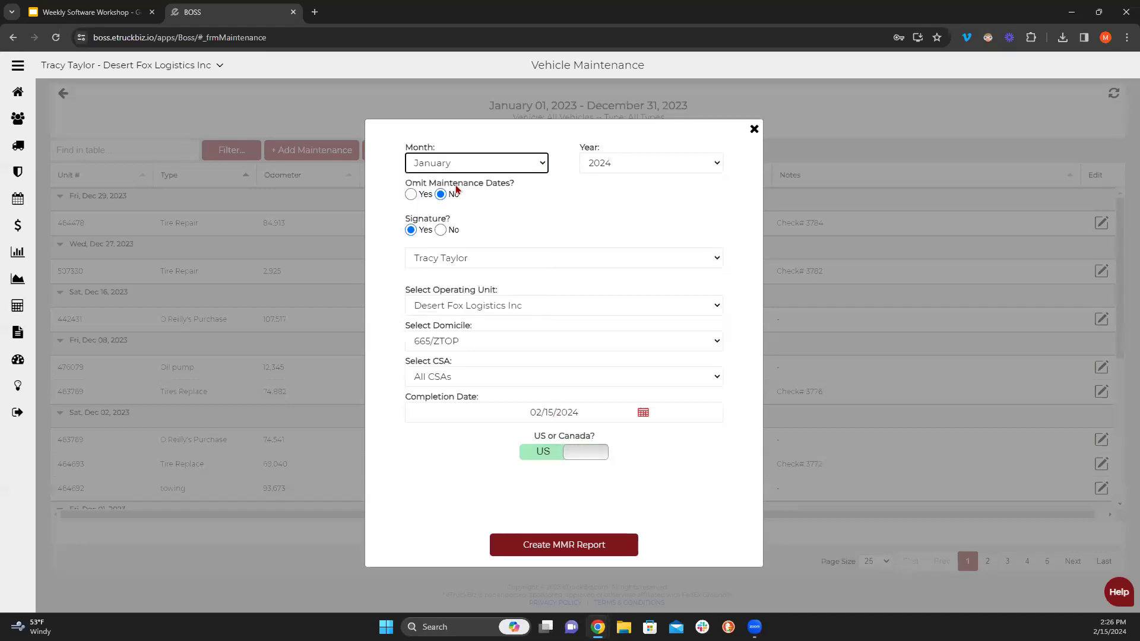
click(447, 164)
click(451, 191)
click(449, 171)
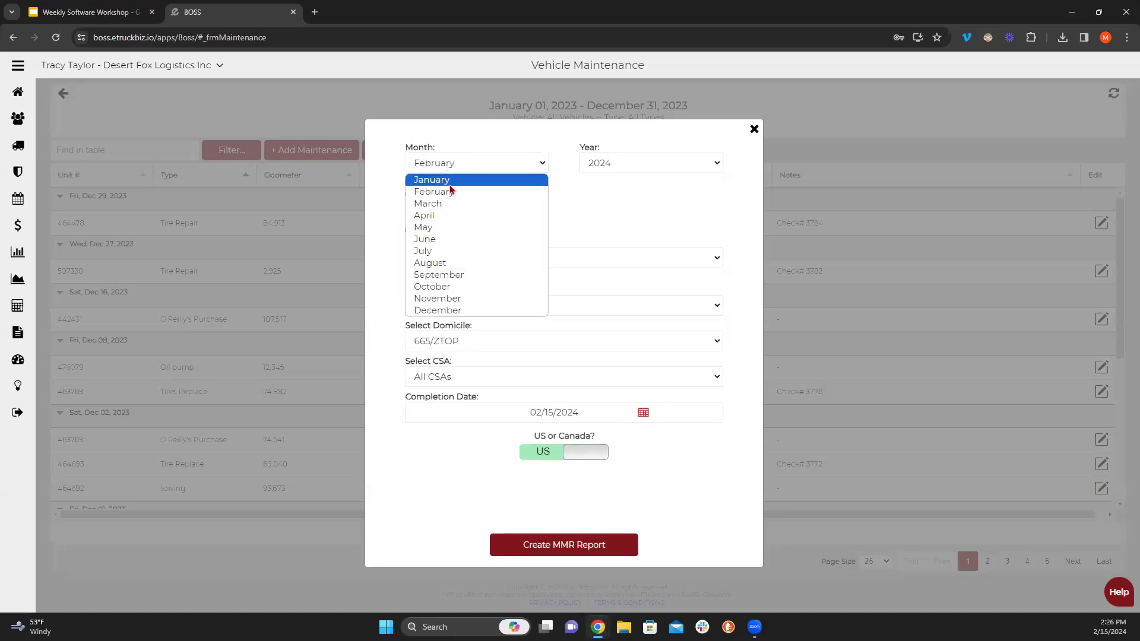
click(450, 184)
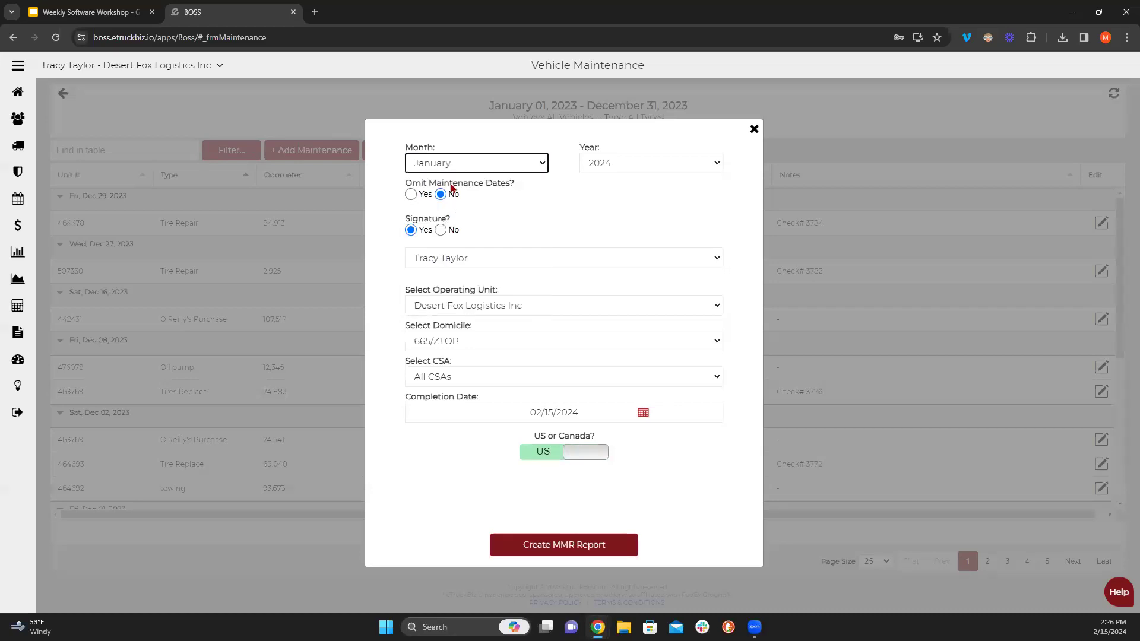
click(555, 545)
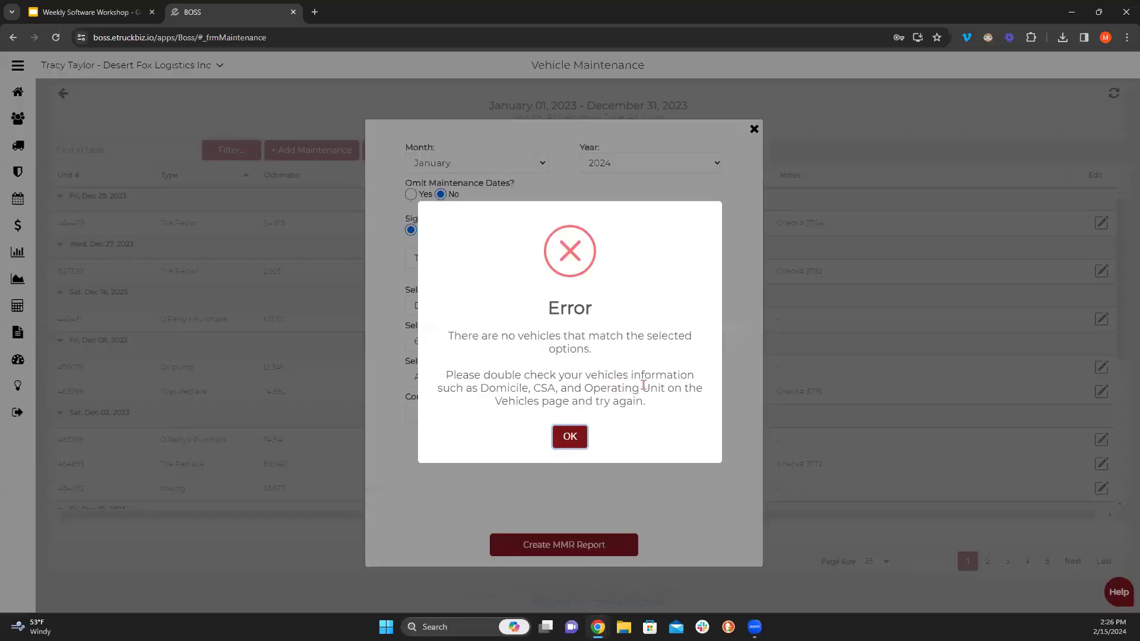
click(570, 437)
- Try generating for domiciles ZTOP/665 and 646/BRKF, dismissing the no-vehicles error each time
click(455, 342)
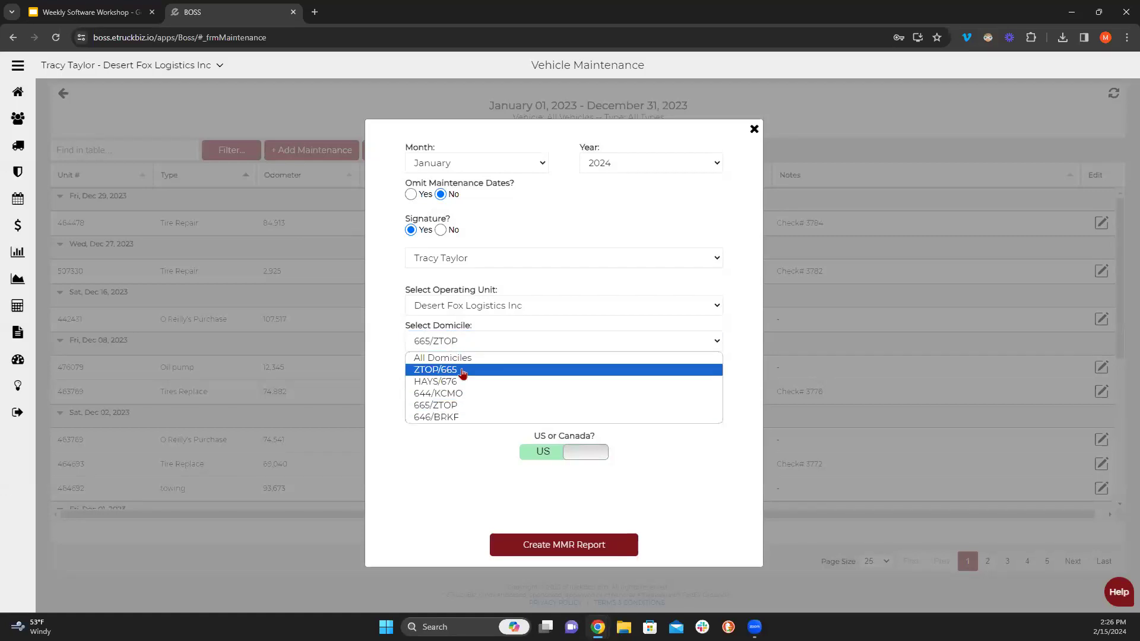
click(462, 371)
click(555, 545)
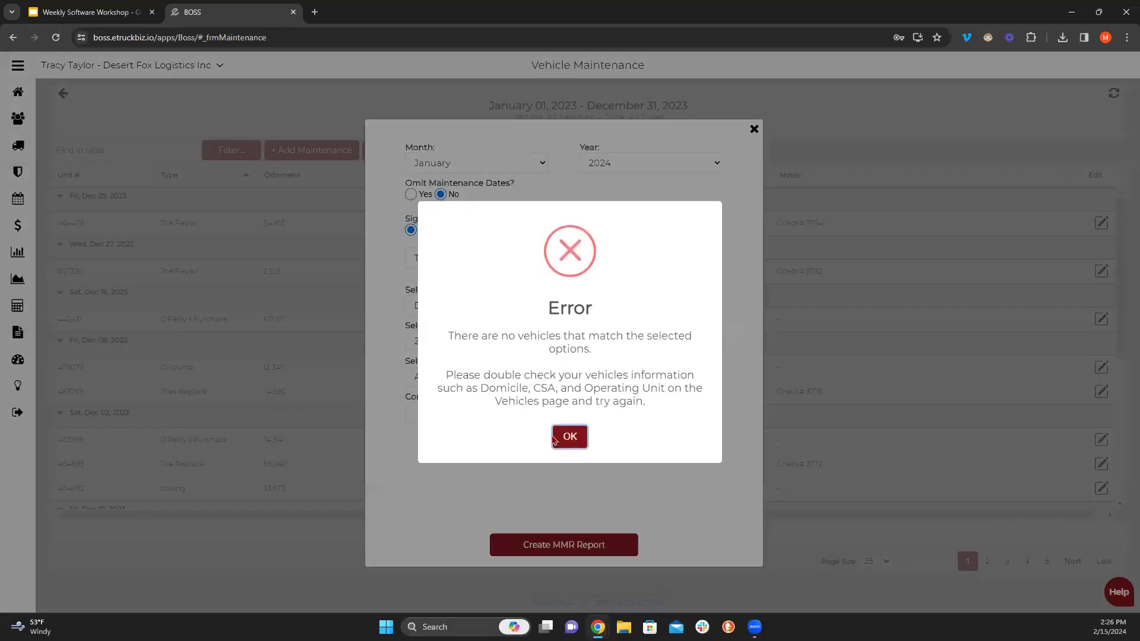
click(571, 438)
click(455, 351)
click(450, 421)
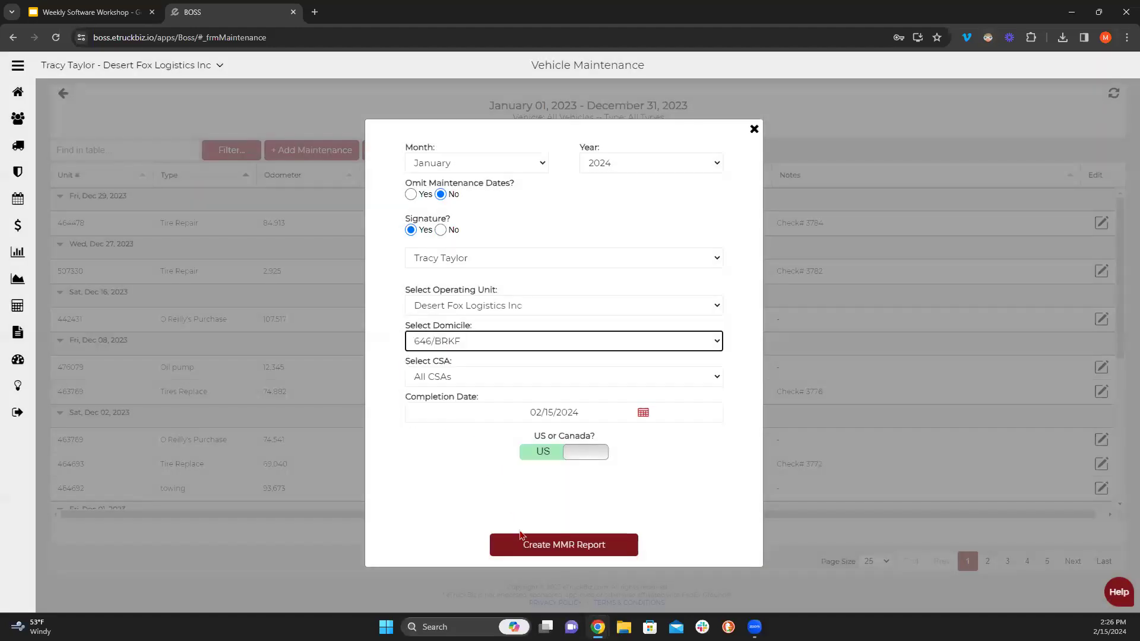
click(549, 544)
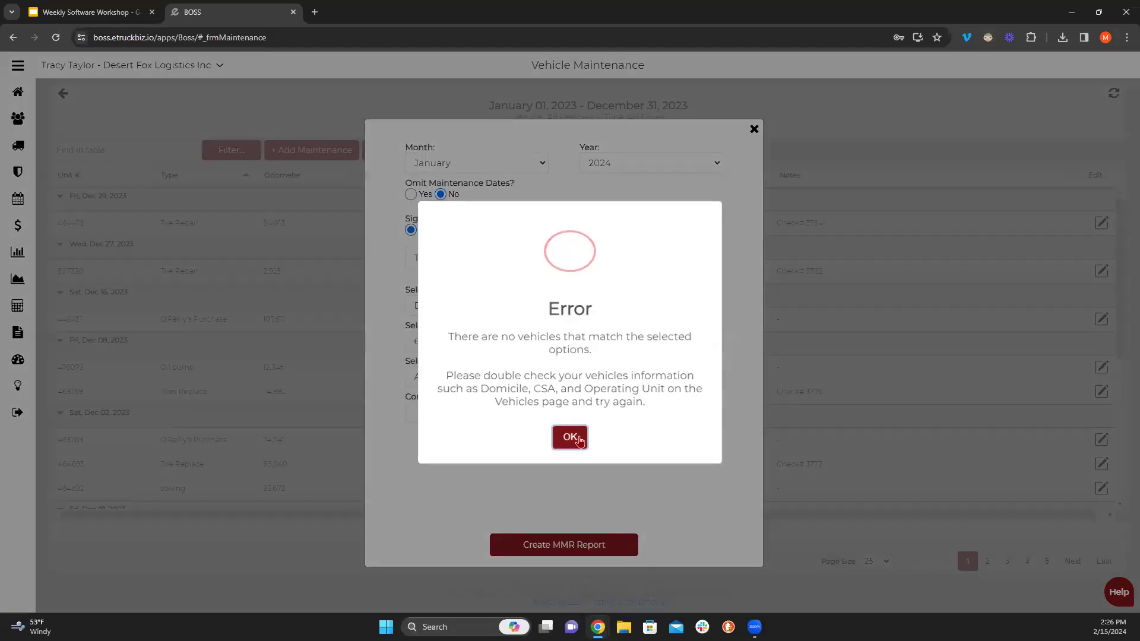
click(574, 437)
- Generate the report for All Domiciles with CSA 304603 and open the downloaded PDF
click(451, 347)
click(447, 359)
click(442, 380)
click(443, 410)
click(497, 538)
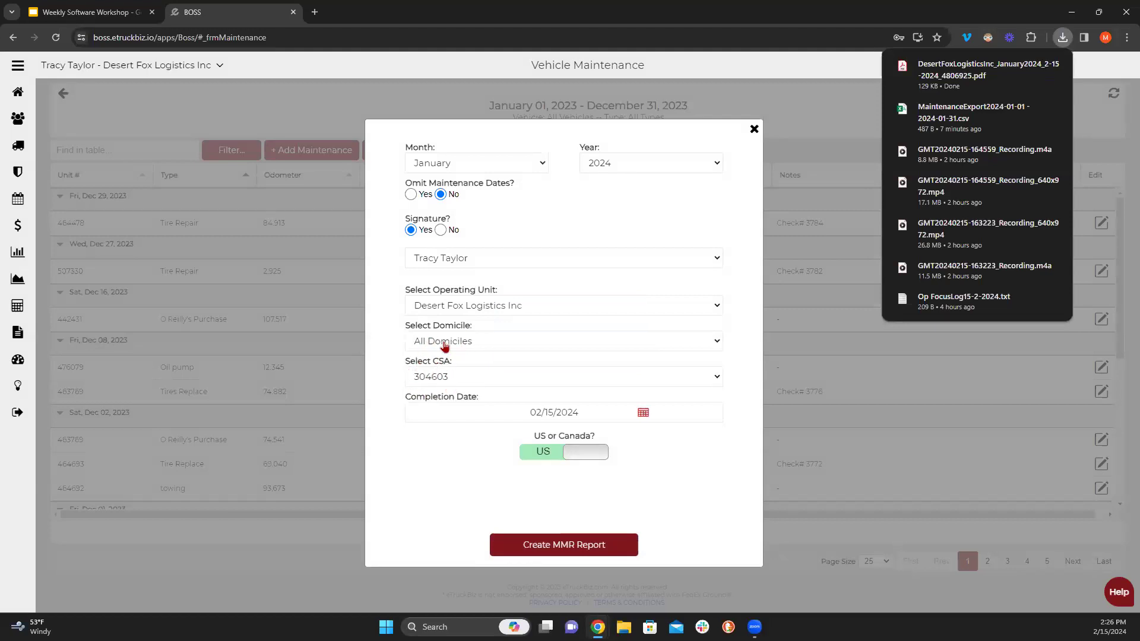
click(890, 89)
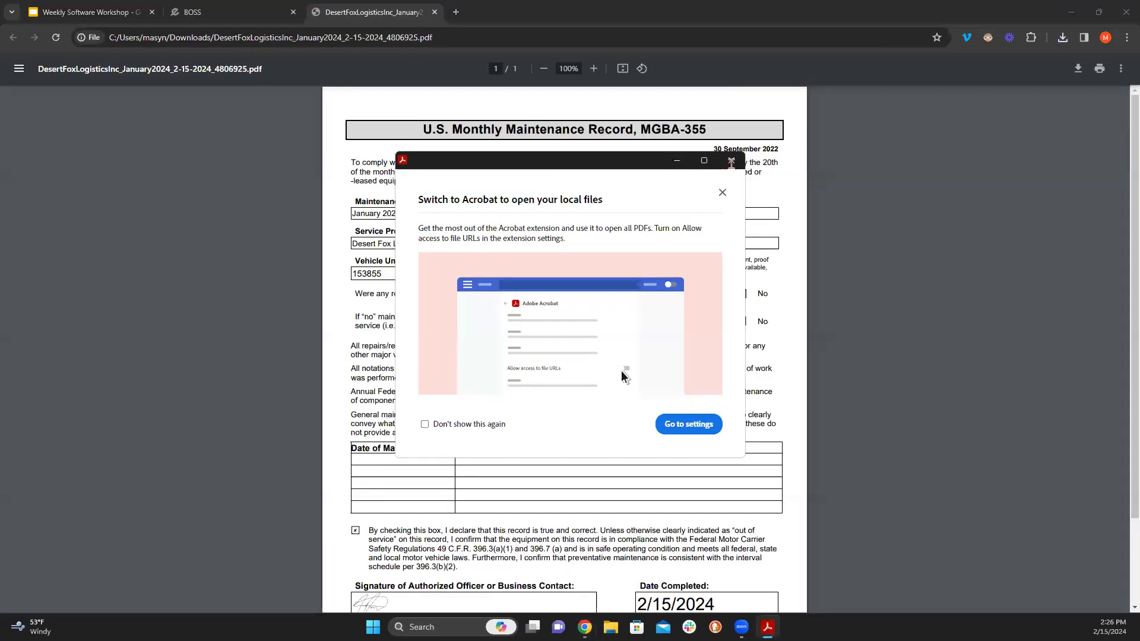
- Dismiss the Acrobat popup, scroll through unit 153855's 644/KCMO record, and close the PDF
click(730, 161)
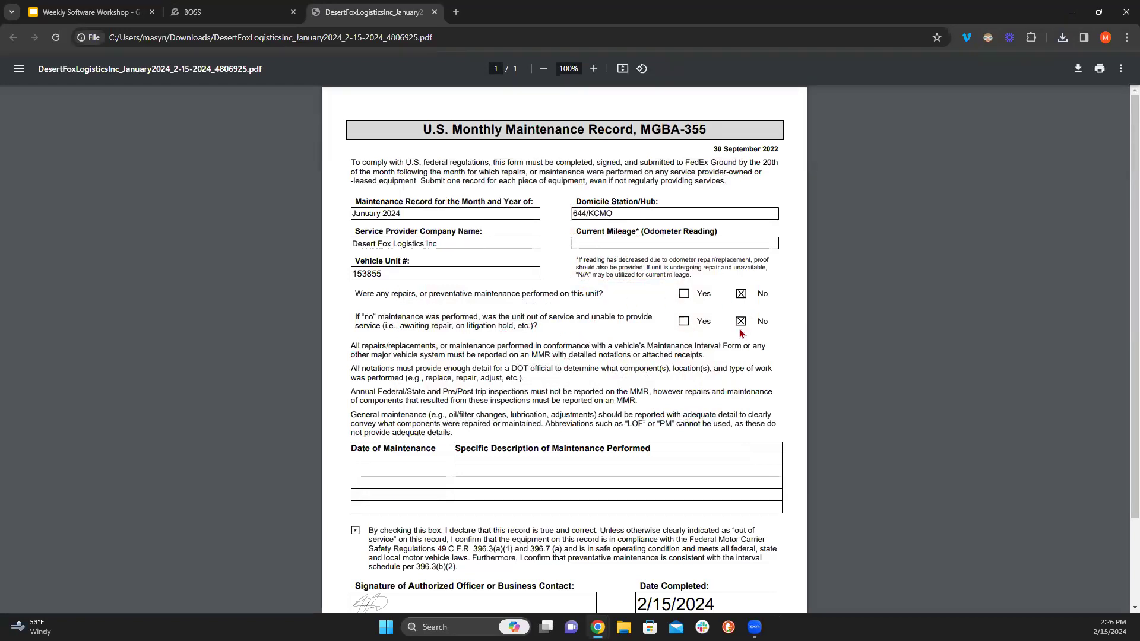
scroll(430, 413, down, 3)
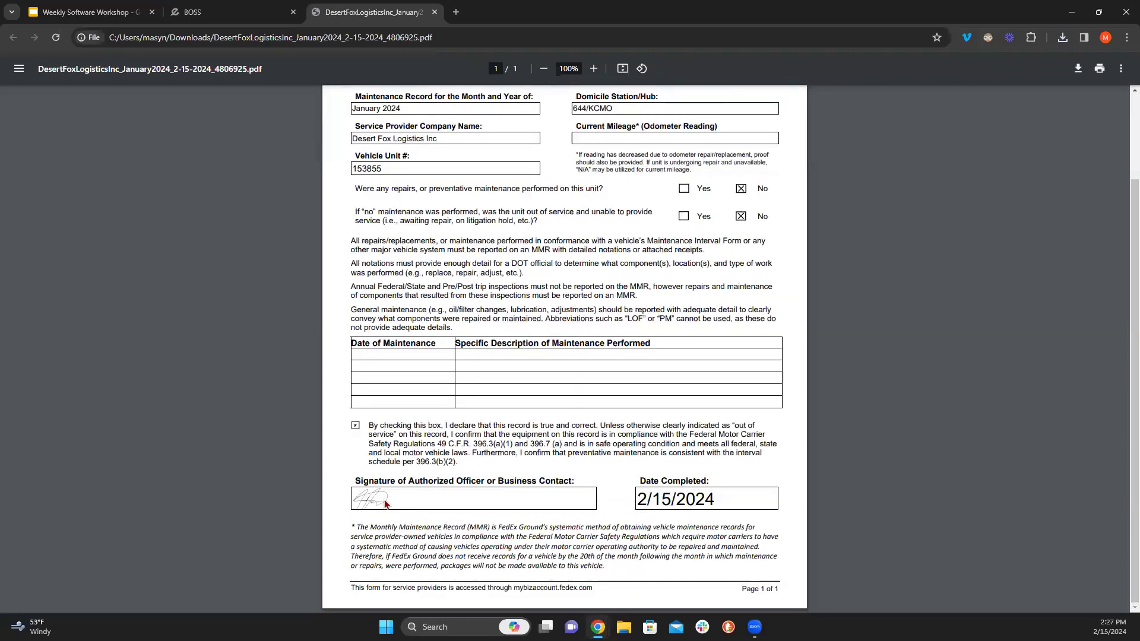
scroll(581, 452, up, 3)
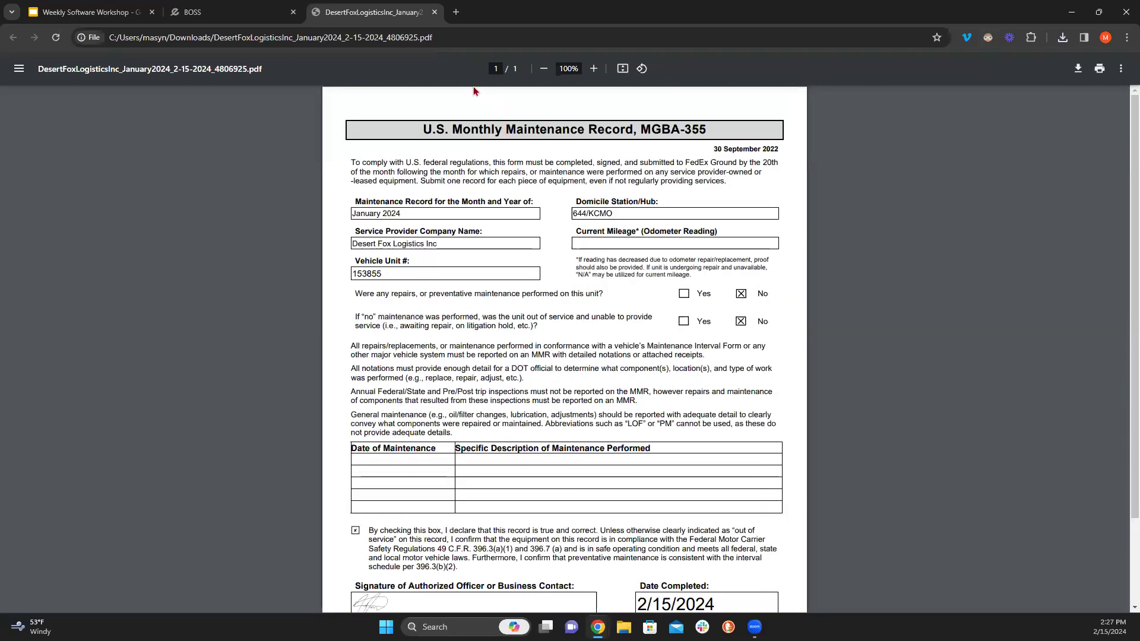
click(434, 12)
- Switch the CSA to 304645, create the January MMR report, and open the new PDF
click(463, 377)
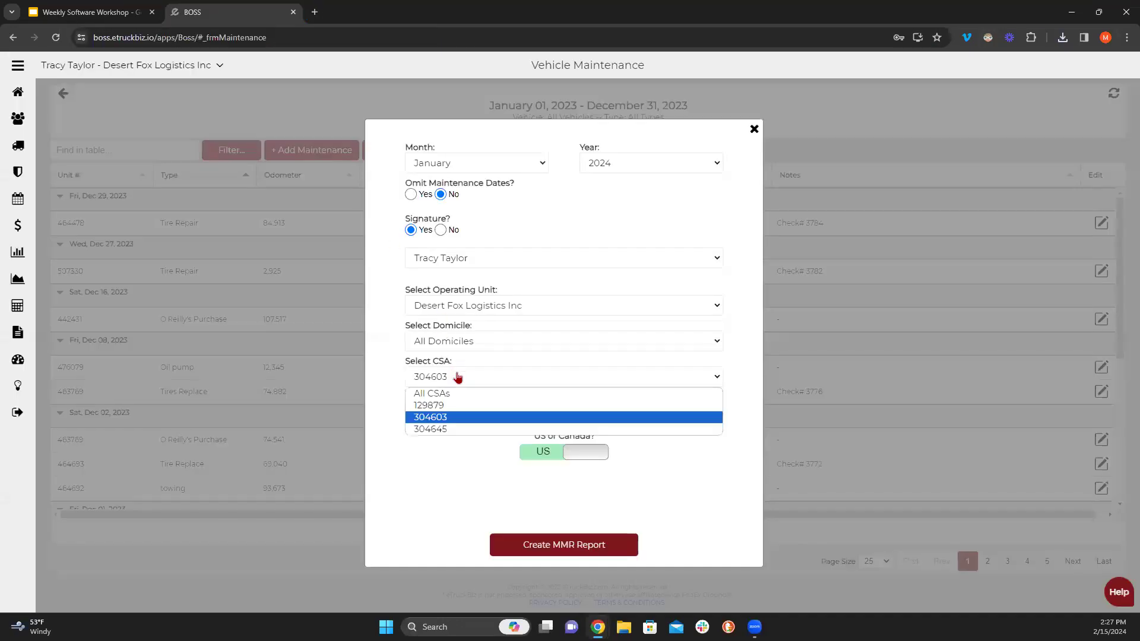
click(461, 427)
click(584, 553)
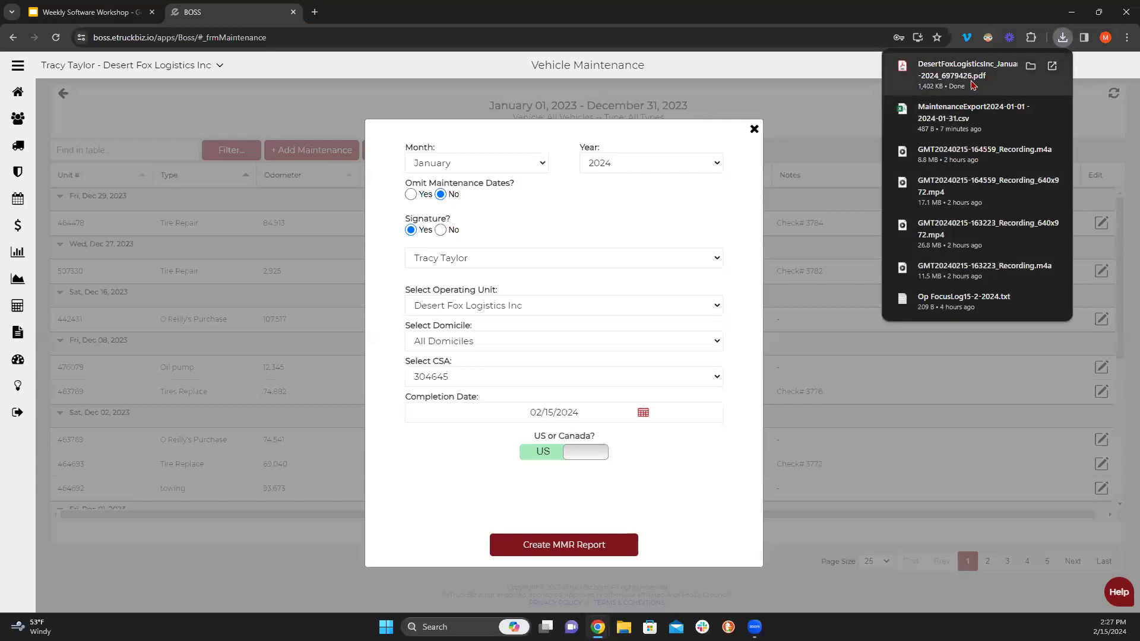
click(973, 85)
- Scroll through the 11-page HAYS/676 January 2024 MMR PDF and close it
scroll(452, 349, up, 10)
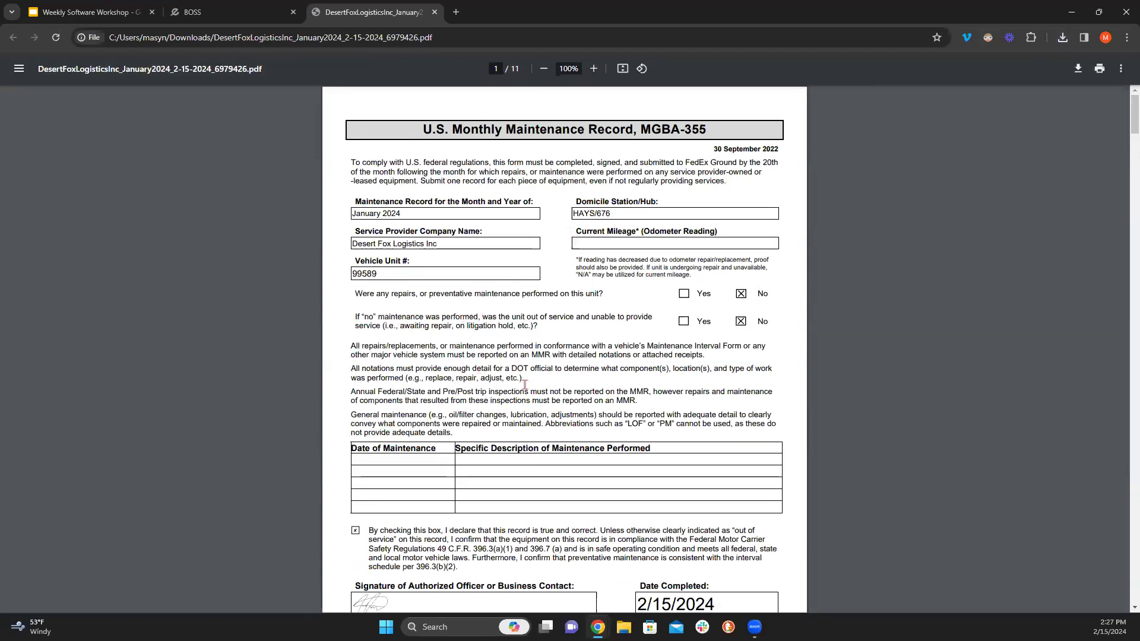
scroll(560, 386, down, 9)
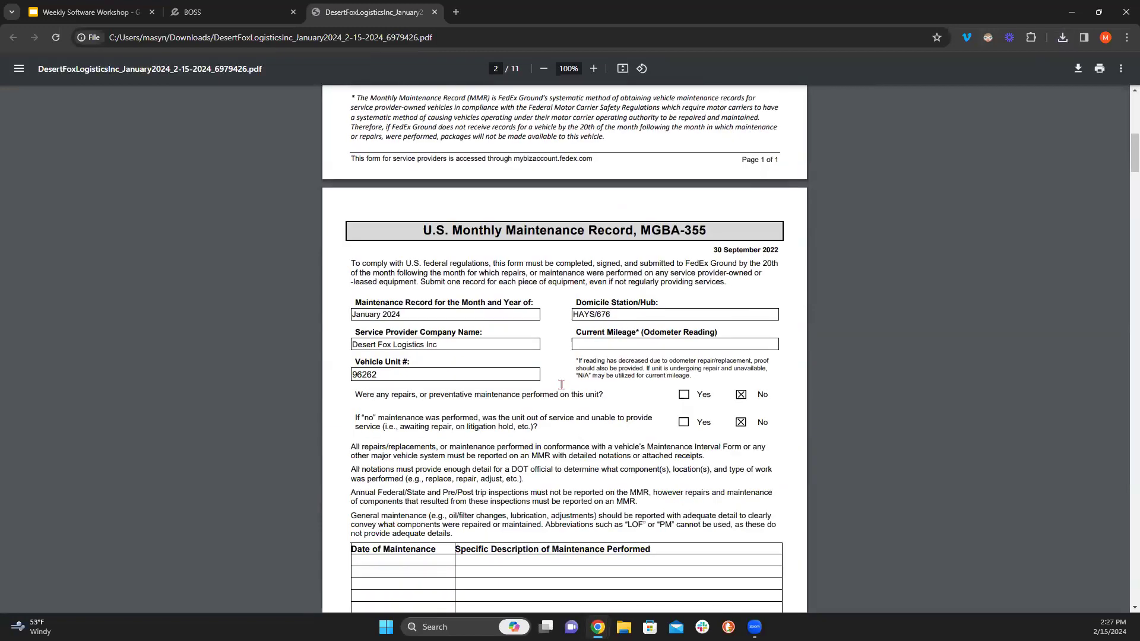
scroll(563, 386, down, 18)
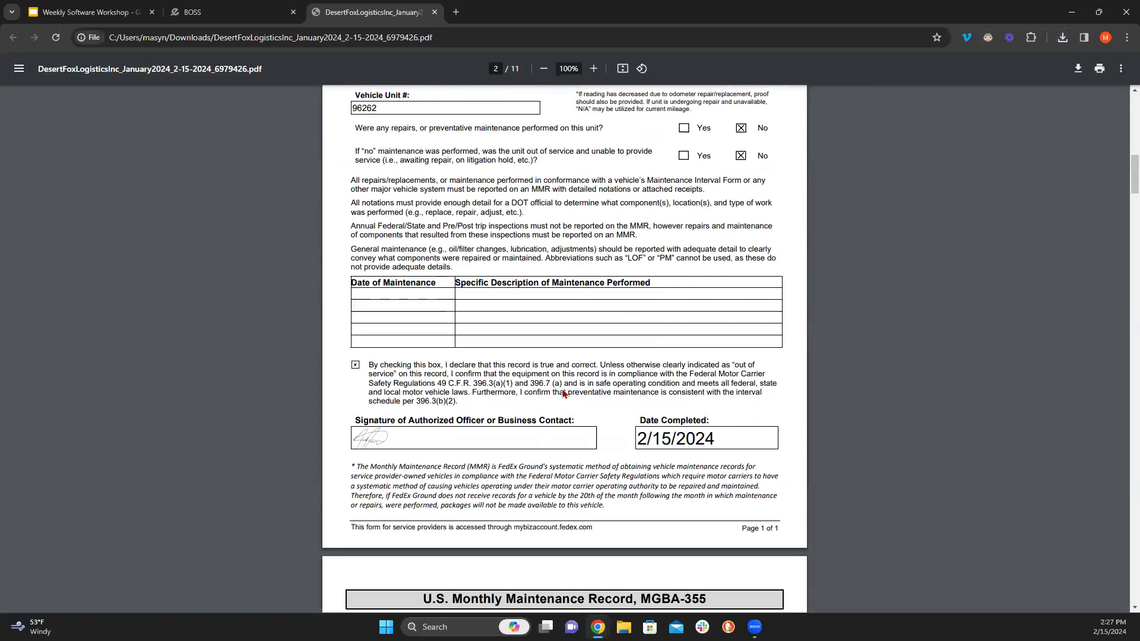
scroll(563, 394, down, 18)
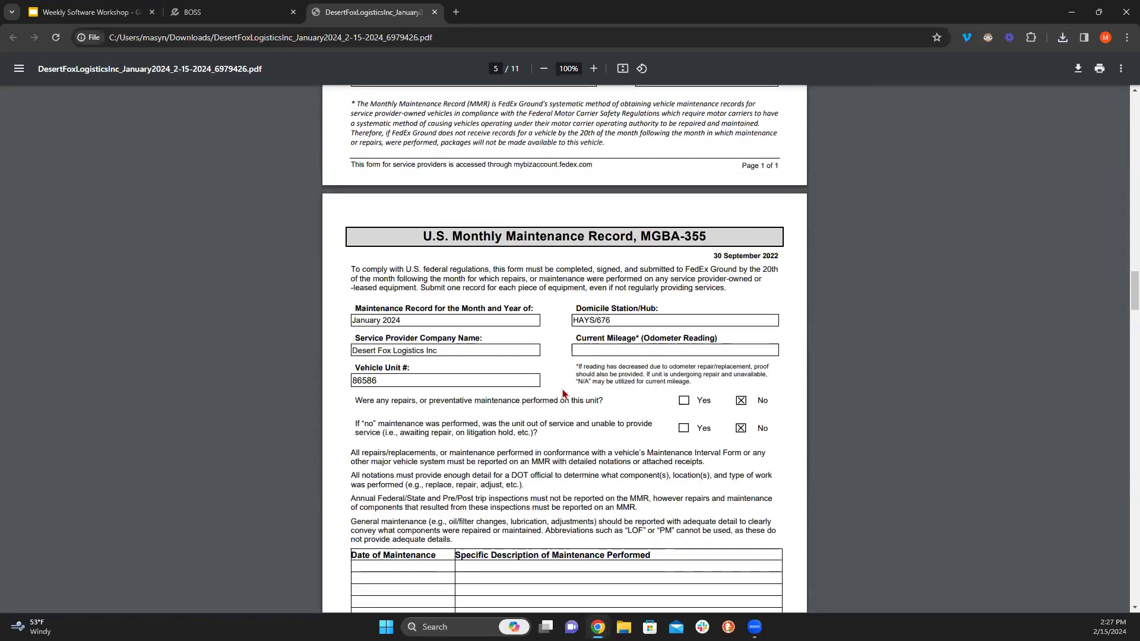
scroll(563, 391, down, 18)
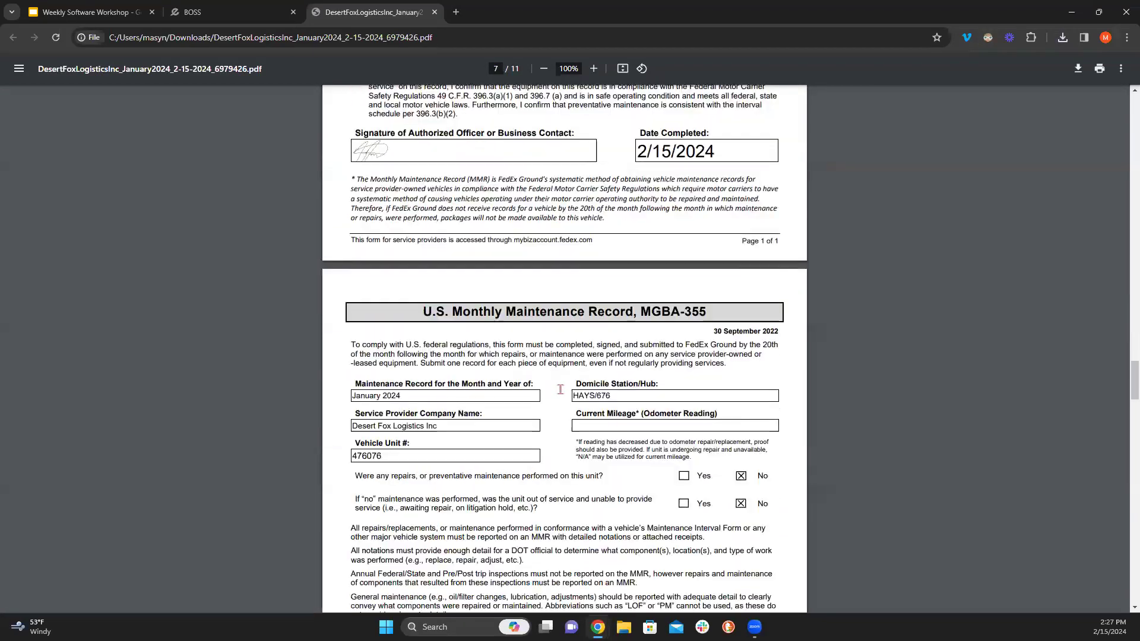
scroll(558, 388, down, 20)
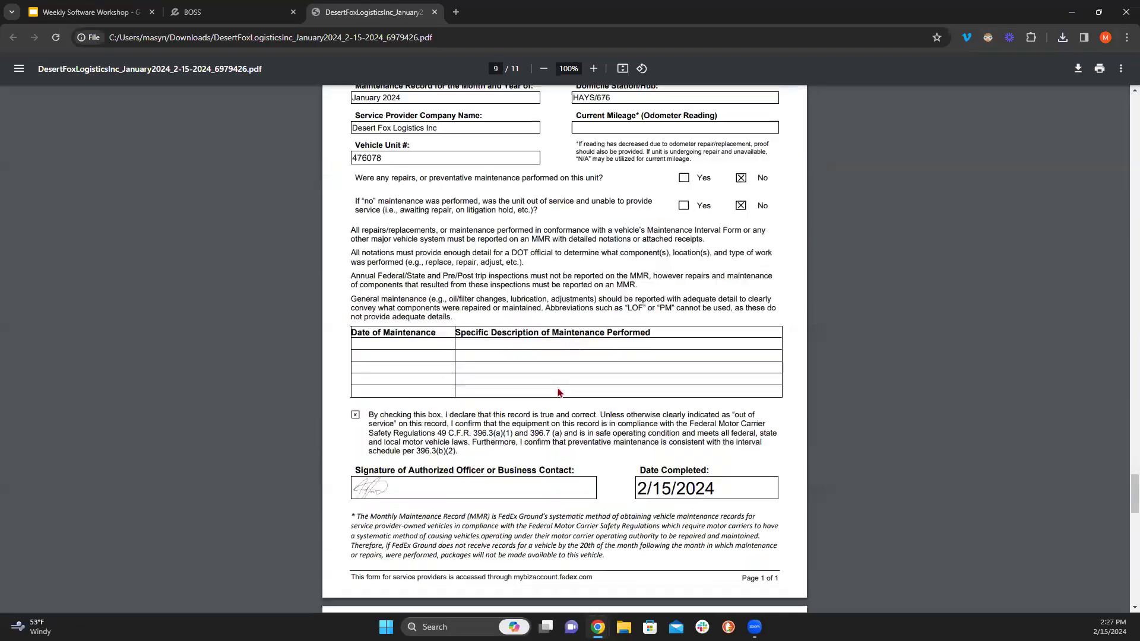
scroll(558, 385, down, 6)
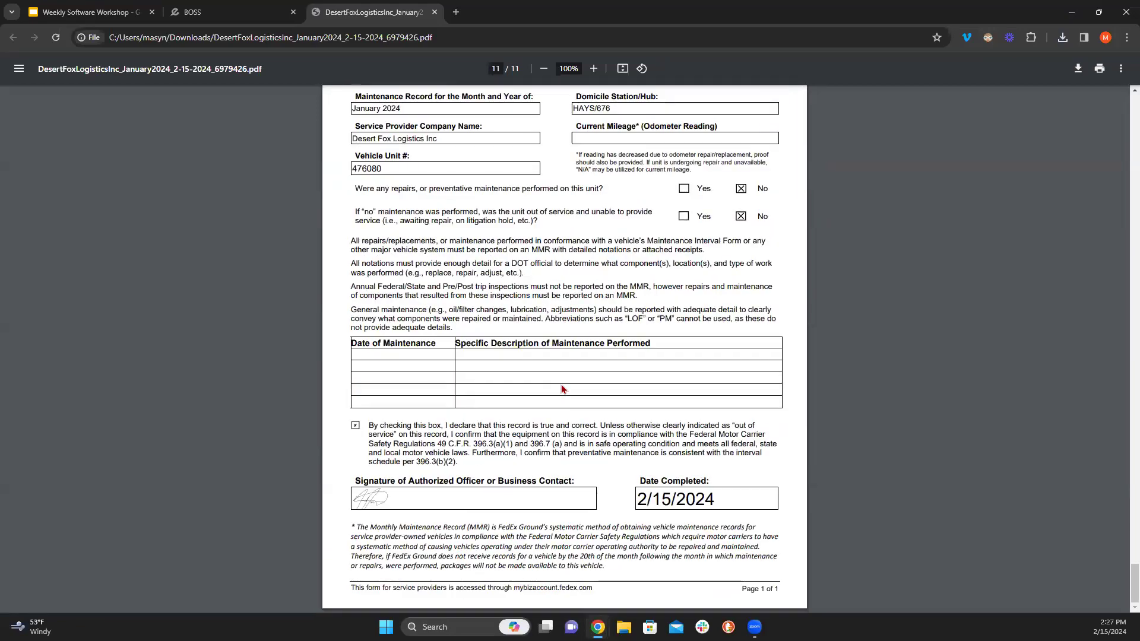
scroll(563, 390, up, 17)
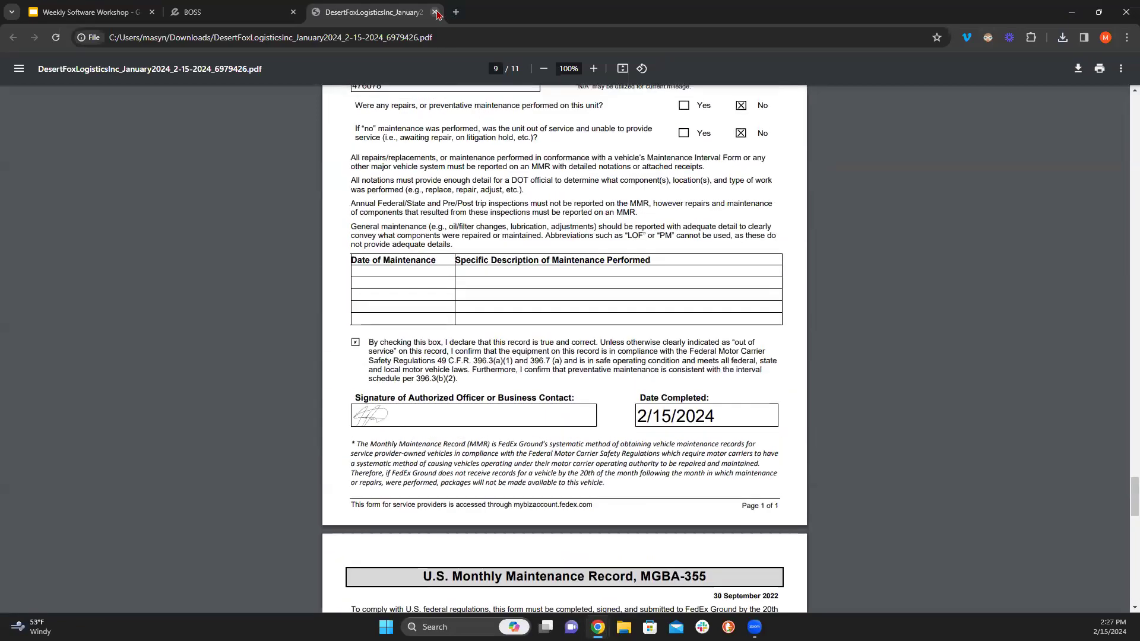
click(435, 12)
- Reset the CSA to All CSAs and set the domicile to 644/KCMO
click(440, 376)
click(442, 389)
click(448, 341)
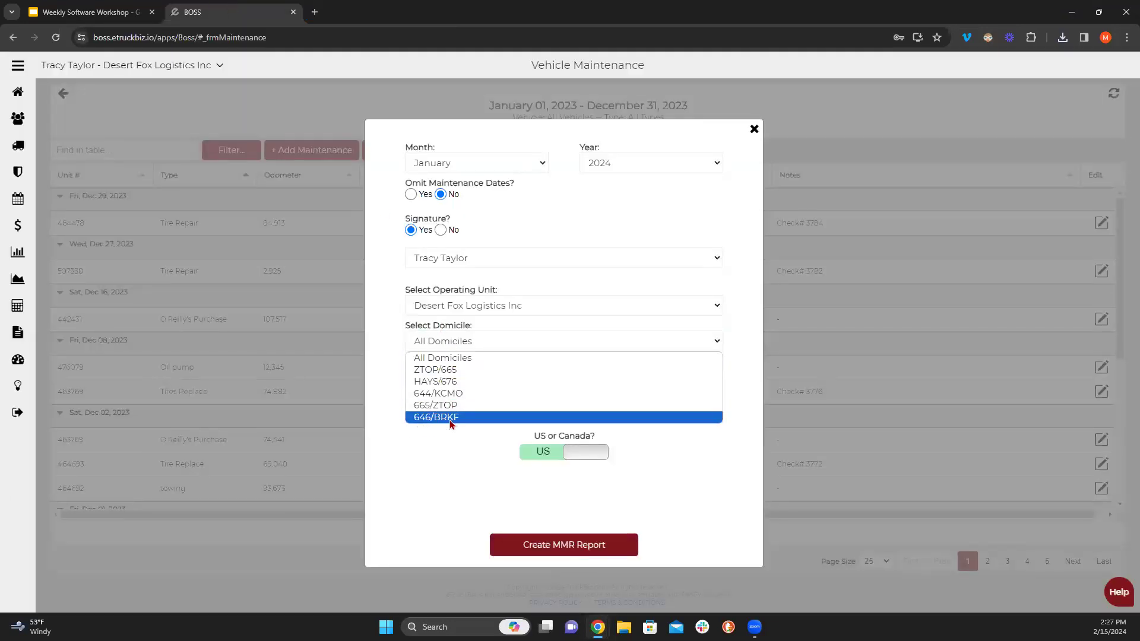
click(442, 393)
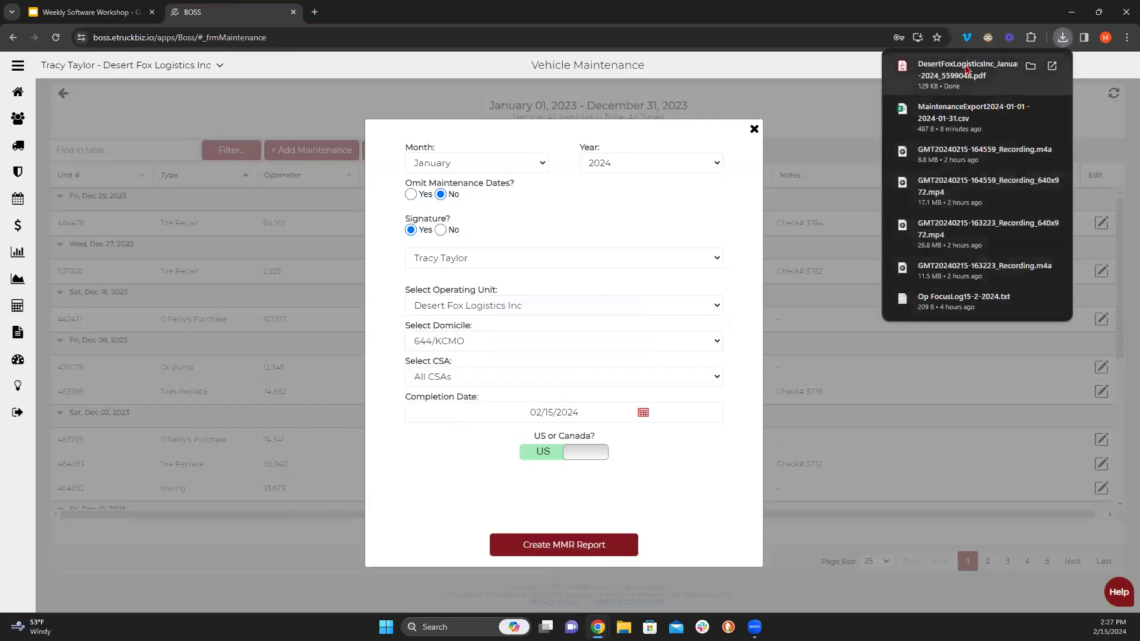
- Open and scroll the new 644/KCMO report PDF, close it, then close the MMR report options
click(970, 74)
scroll(374, 387, down, 2)
scroll(391, 267, up, 2)
click(437, 13)
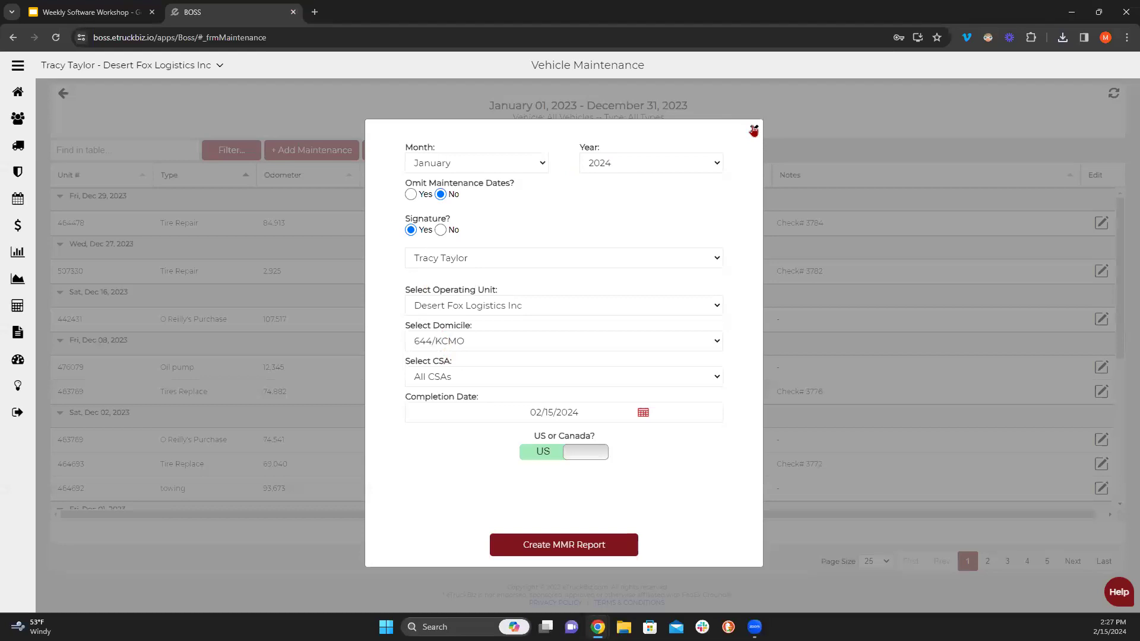
click(753, 130)
- Open truck 153855 from Vehicles, check its default CSA and 644/KCMO domicile unchanged, and close it
click(18, 145)
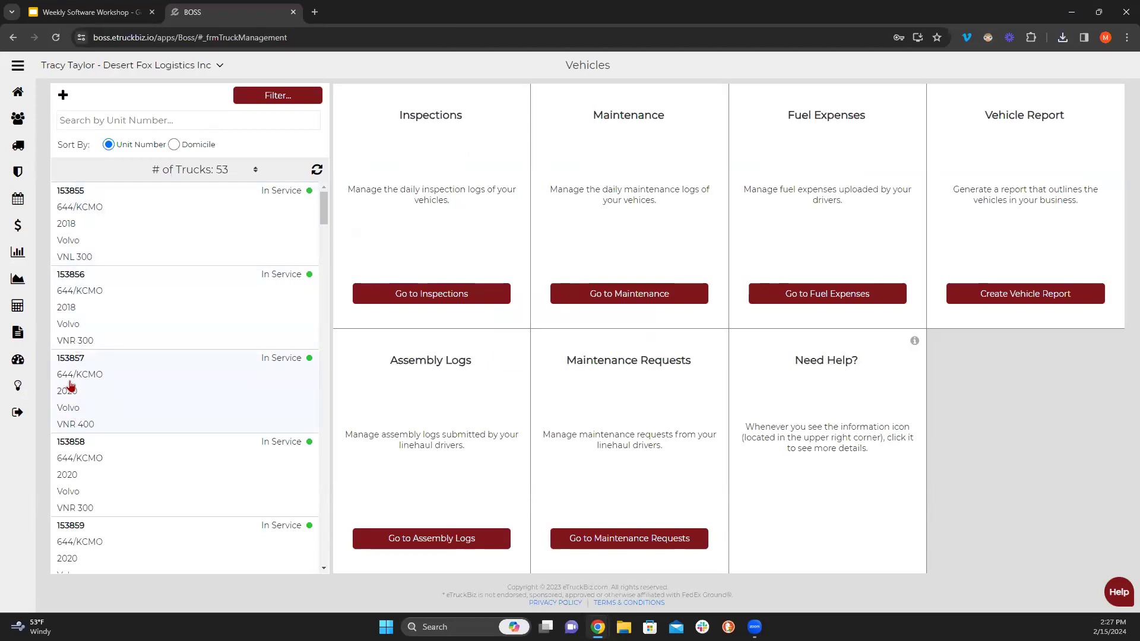
click(65, 226)
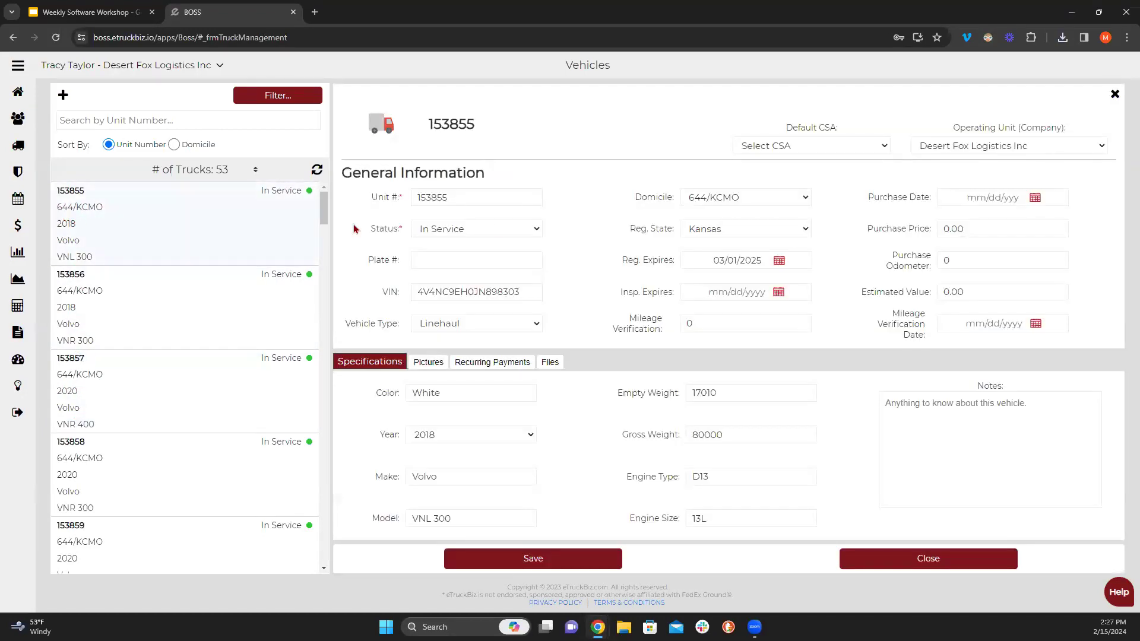
click(711, 199)
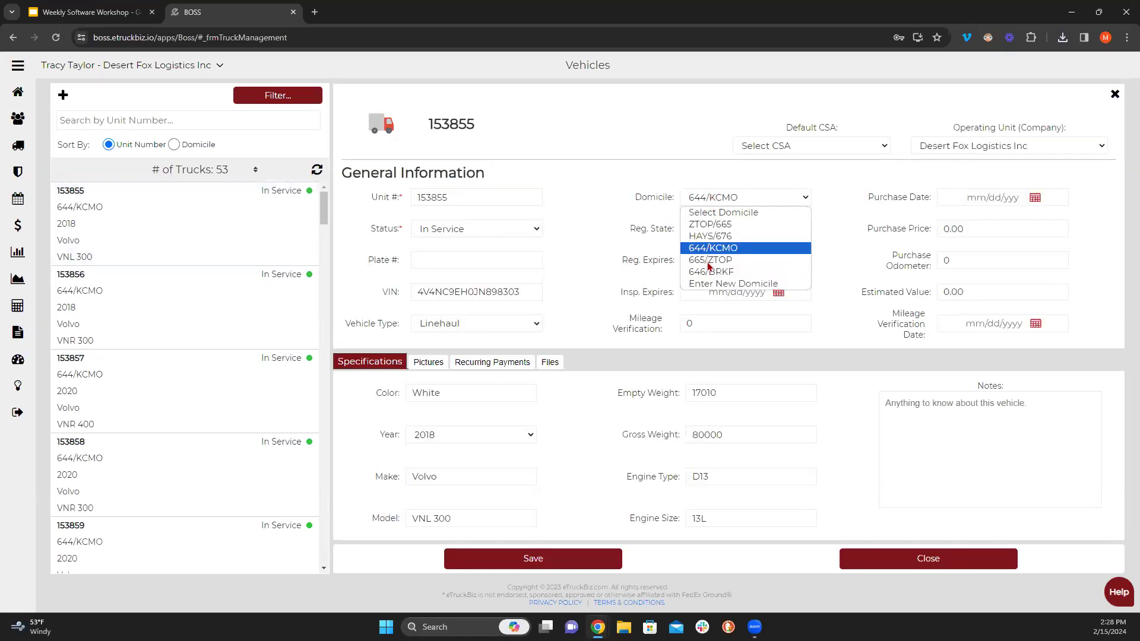
click(712, 201)
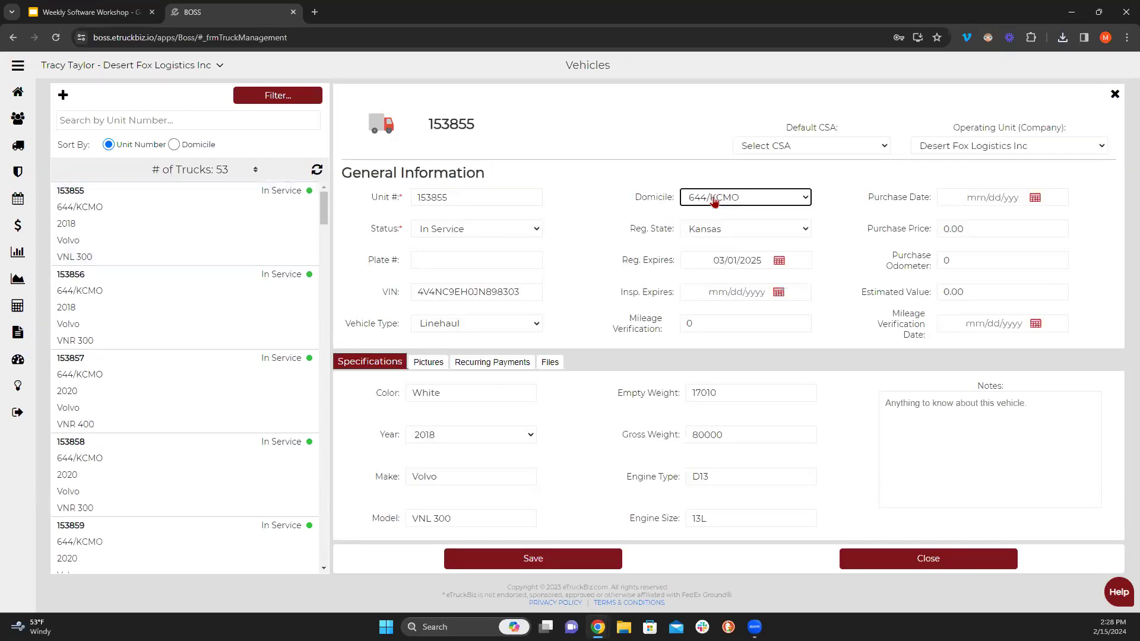
click(807, 152)
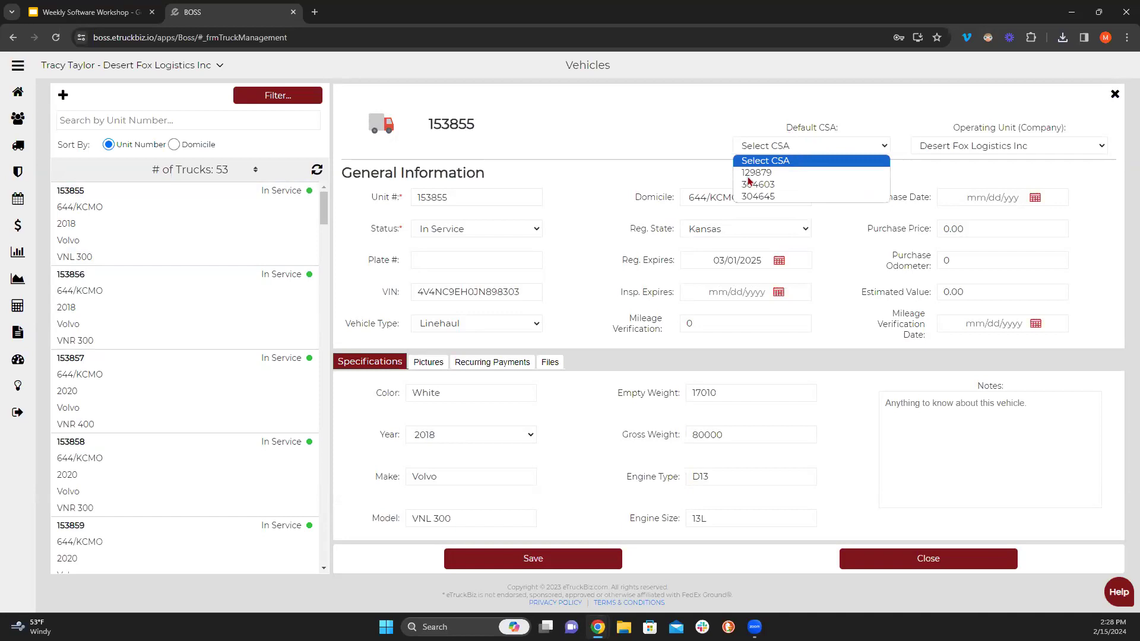
click(701, 201)
click(698, 200)
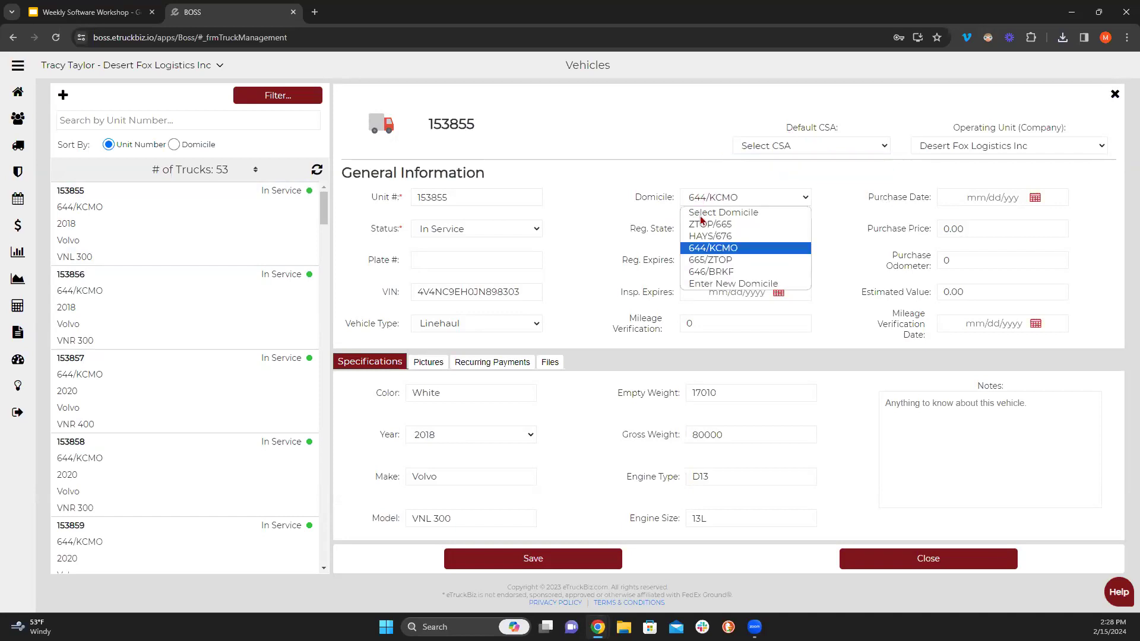
click(731, 187)
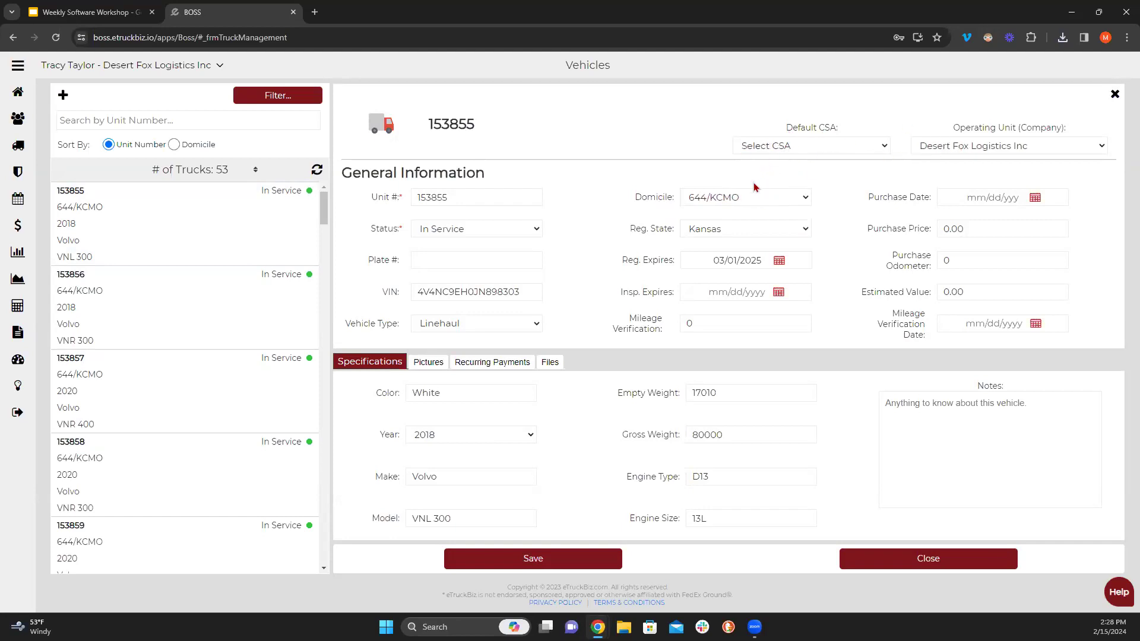
click(1115, 95)
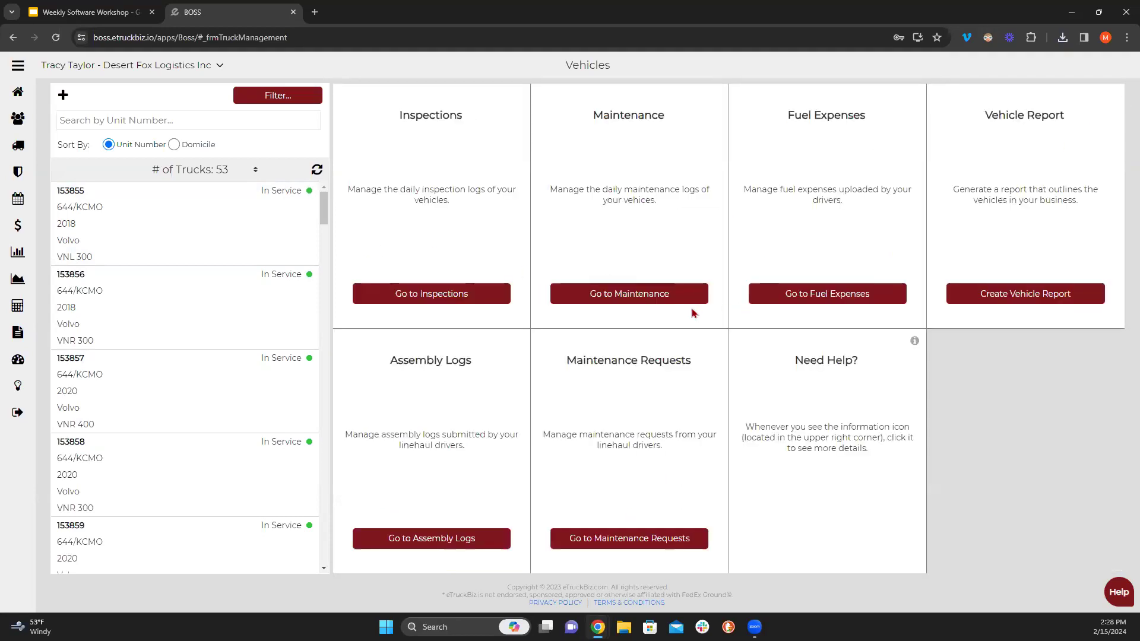
- From Maintenance, open MMR report settings with month January and a signature from the chosen signer
click(666, 297)
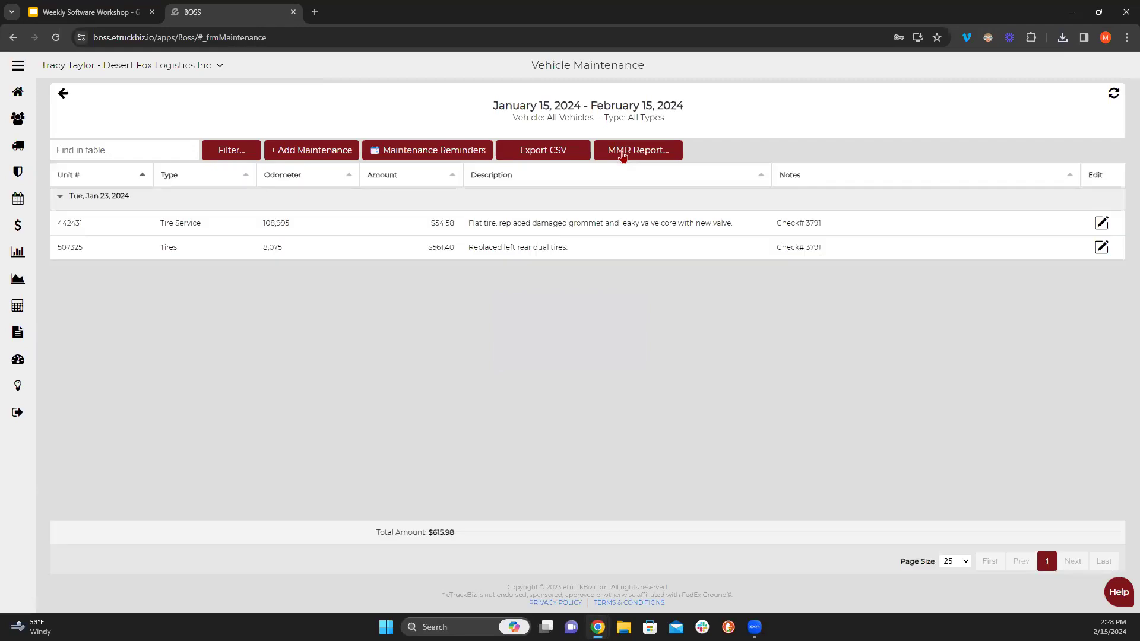
click(622, 154)
click(497, 165)
click(478, 180)
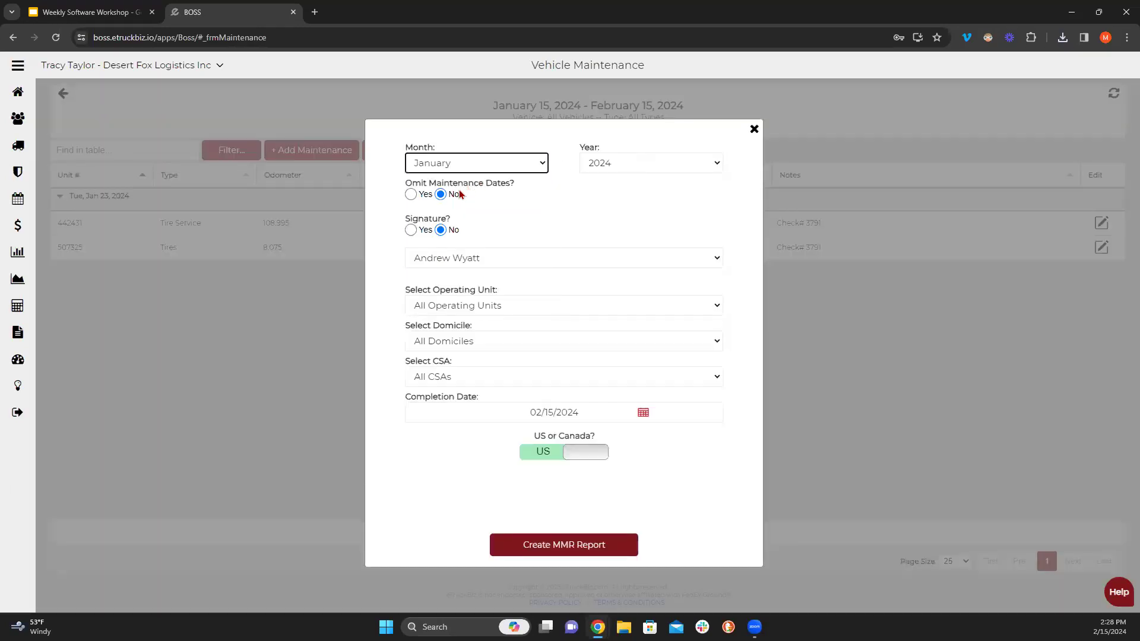
click(410, 230)
click(427, 257)
click(437, 300)
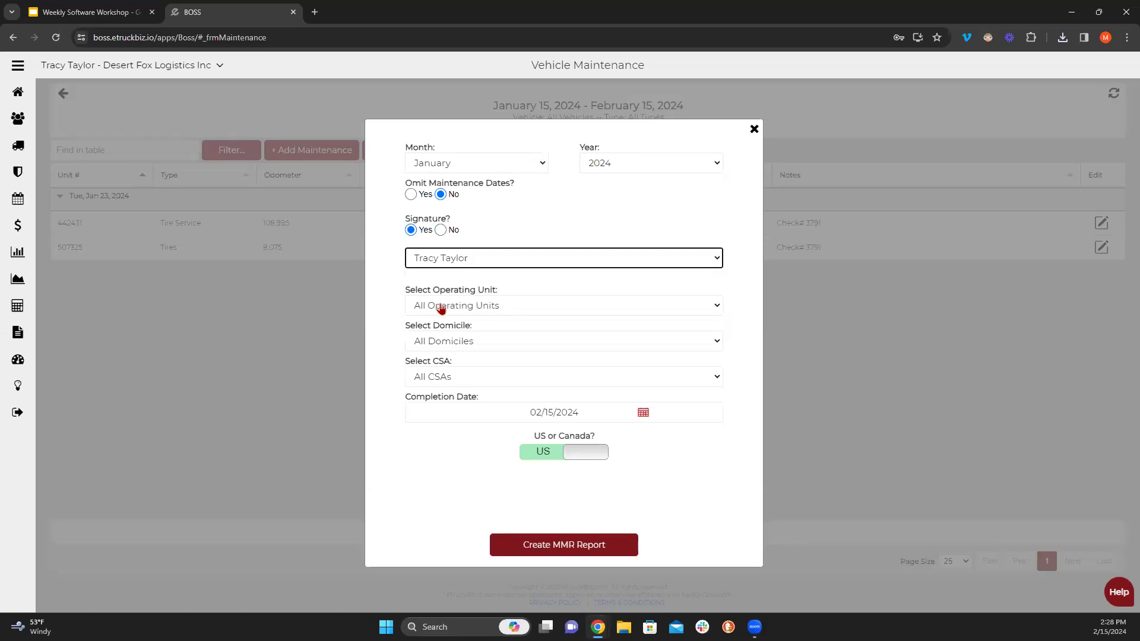
- Limit the report to domicile 644/KCMO, generate it, and open the downloaded PDF
click(463, 344)
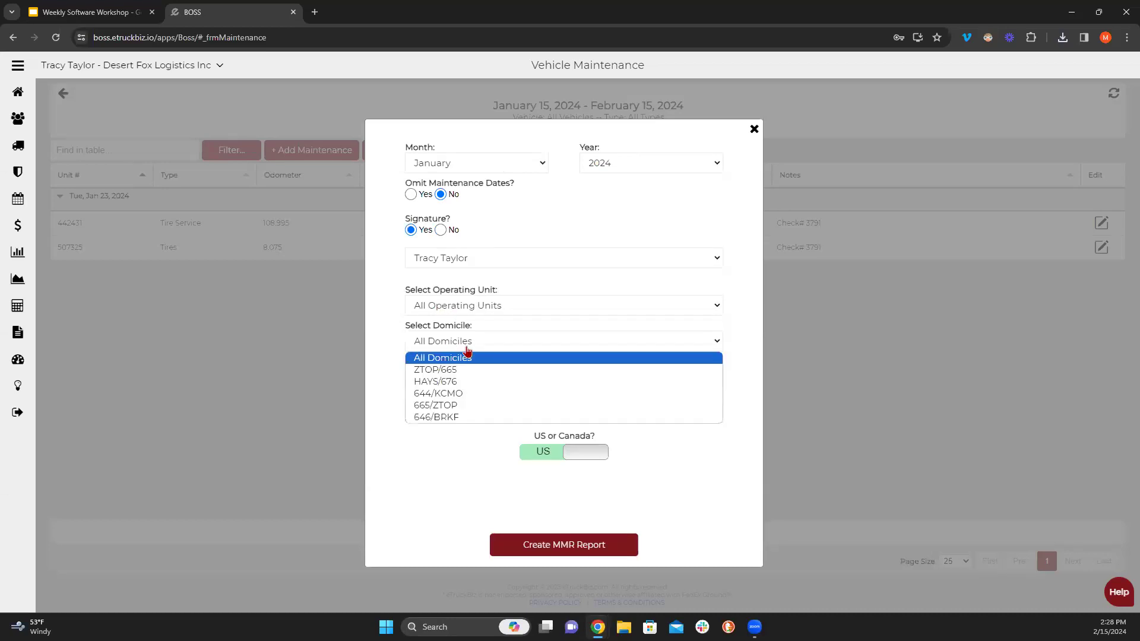
click(471, 396)
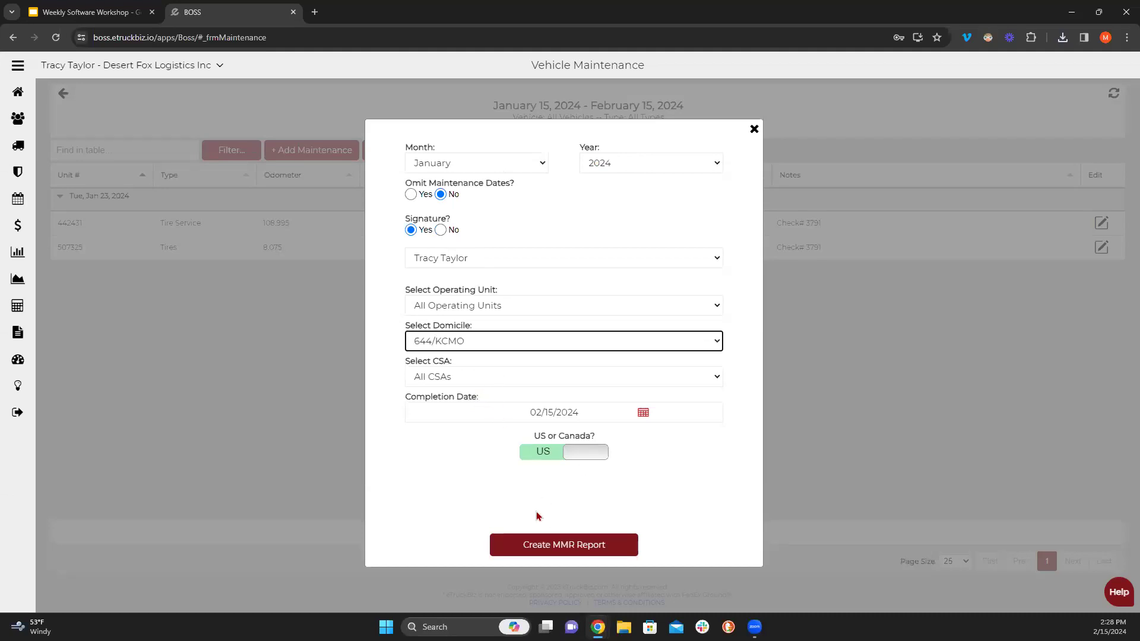
click(558, 551)
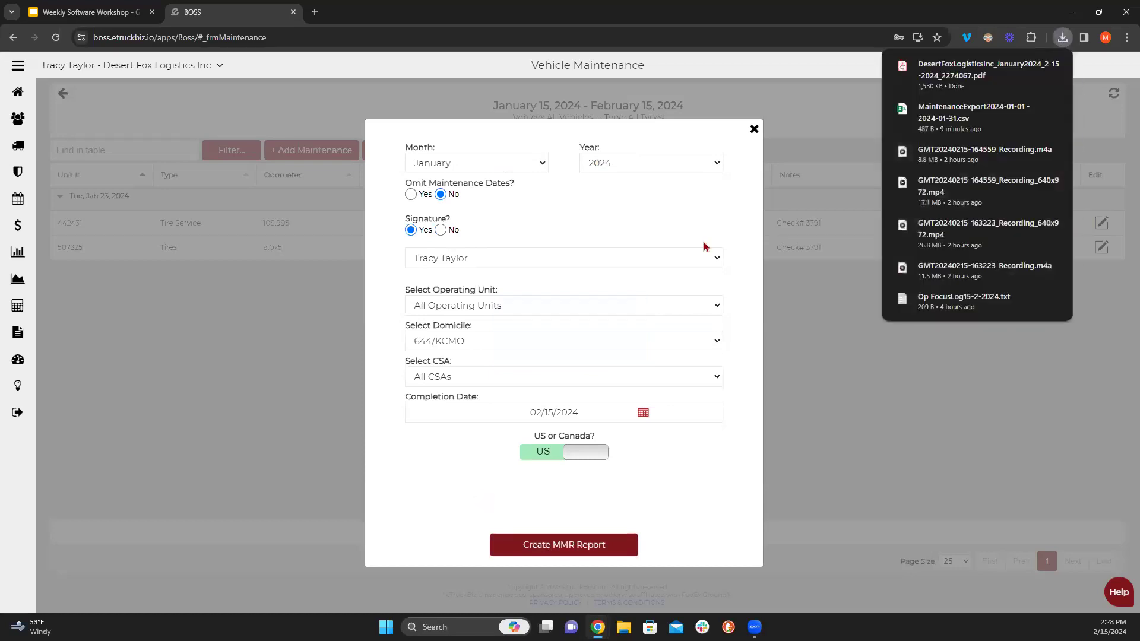
click(1062, 38)
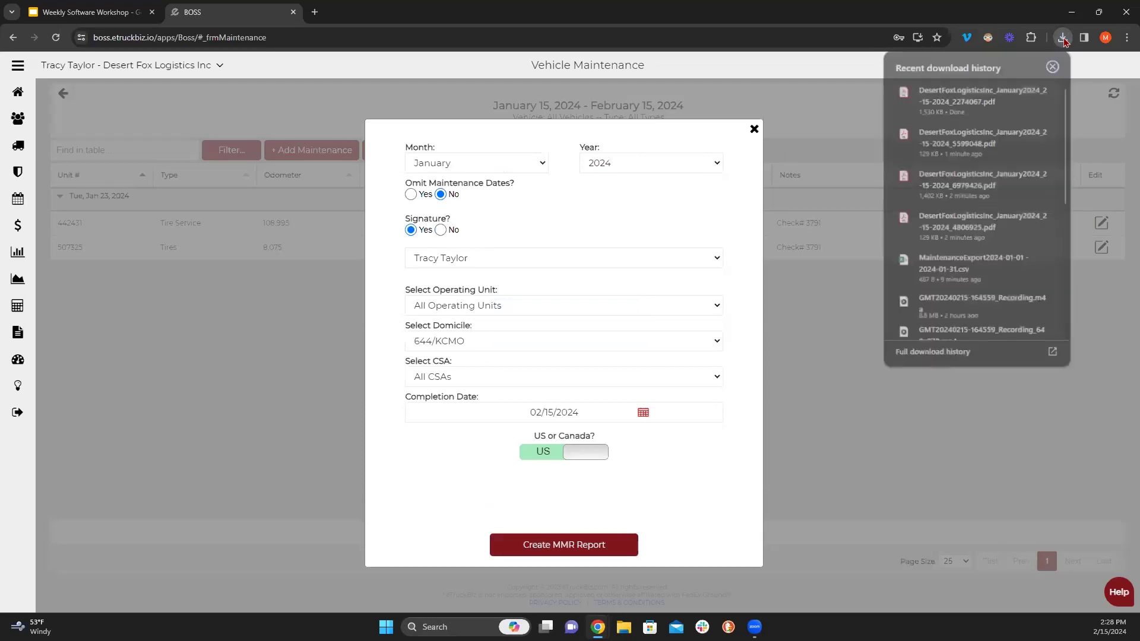
click(941, 95)
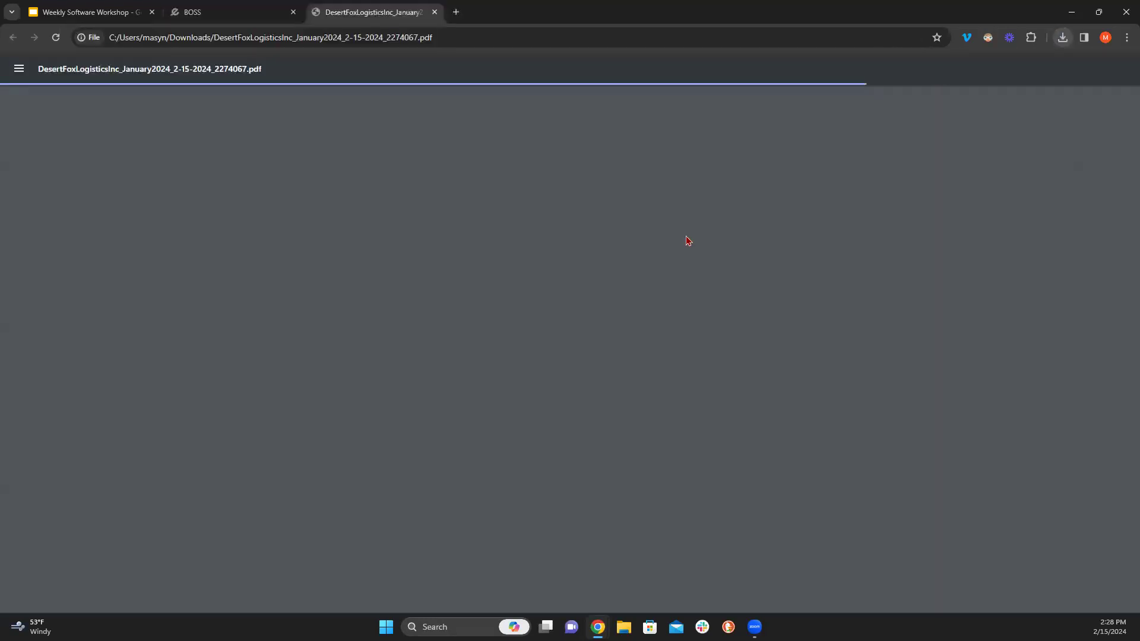
scroll(458, 353, down, 10)
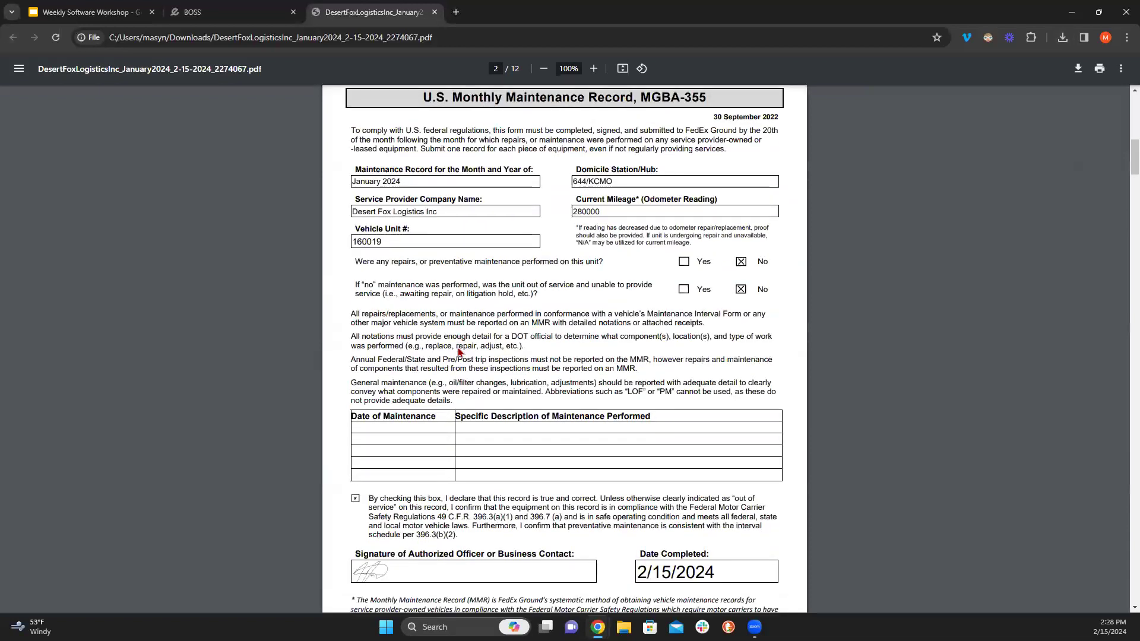
scroll(521, 427, up, 6)
scroll(516, 440, down, 10)
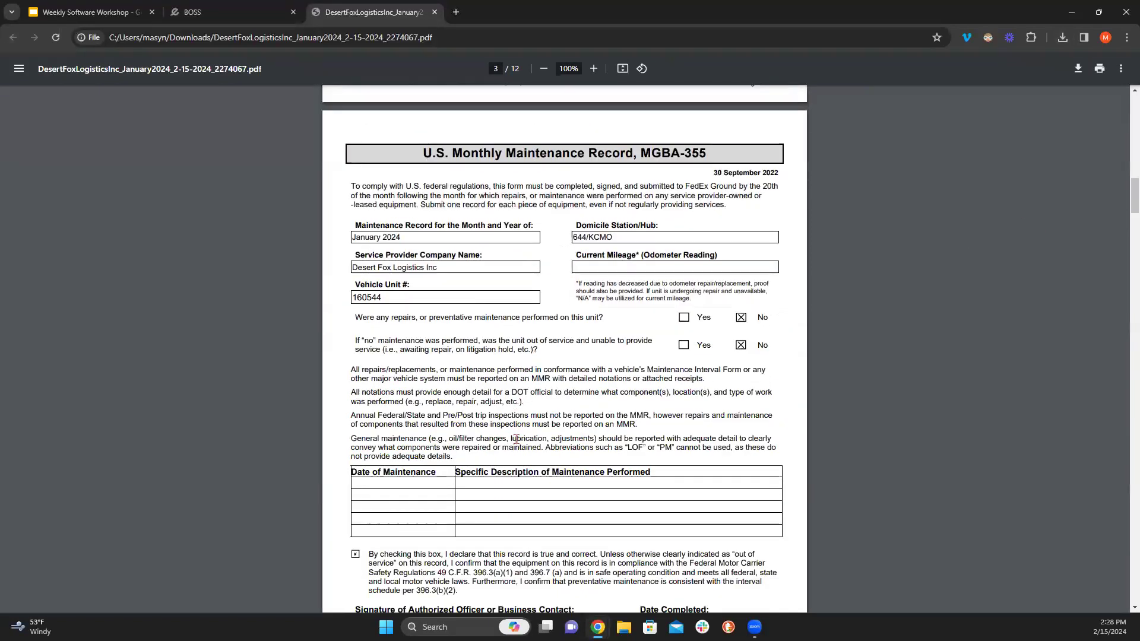
scroll(516, 435, down, 6)
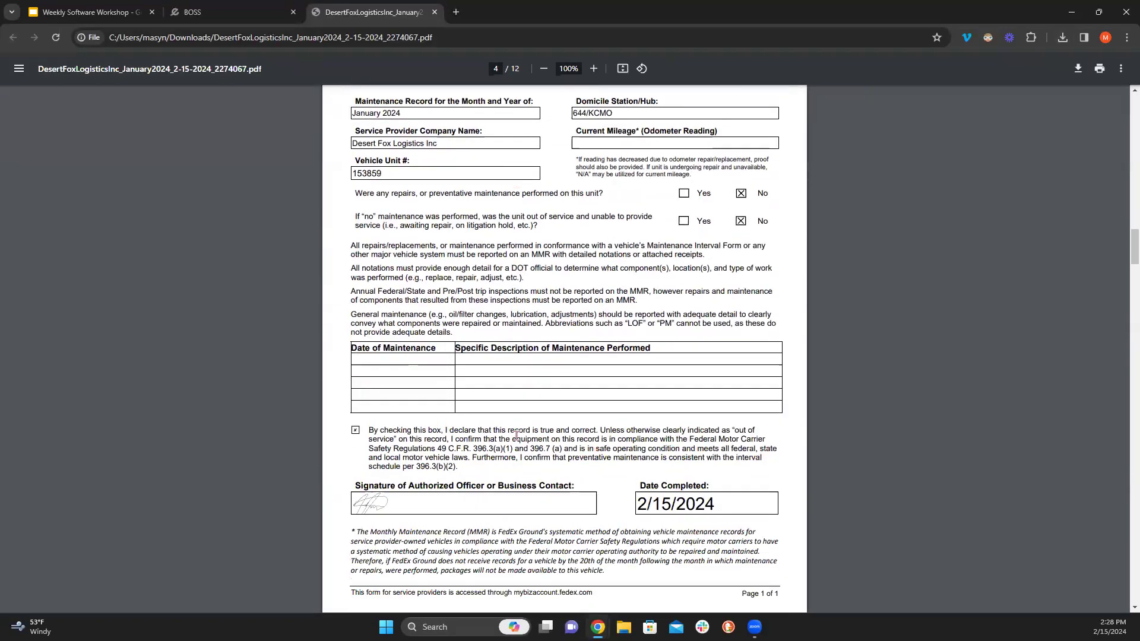
scroll(516, 436, down, 10)
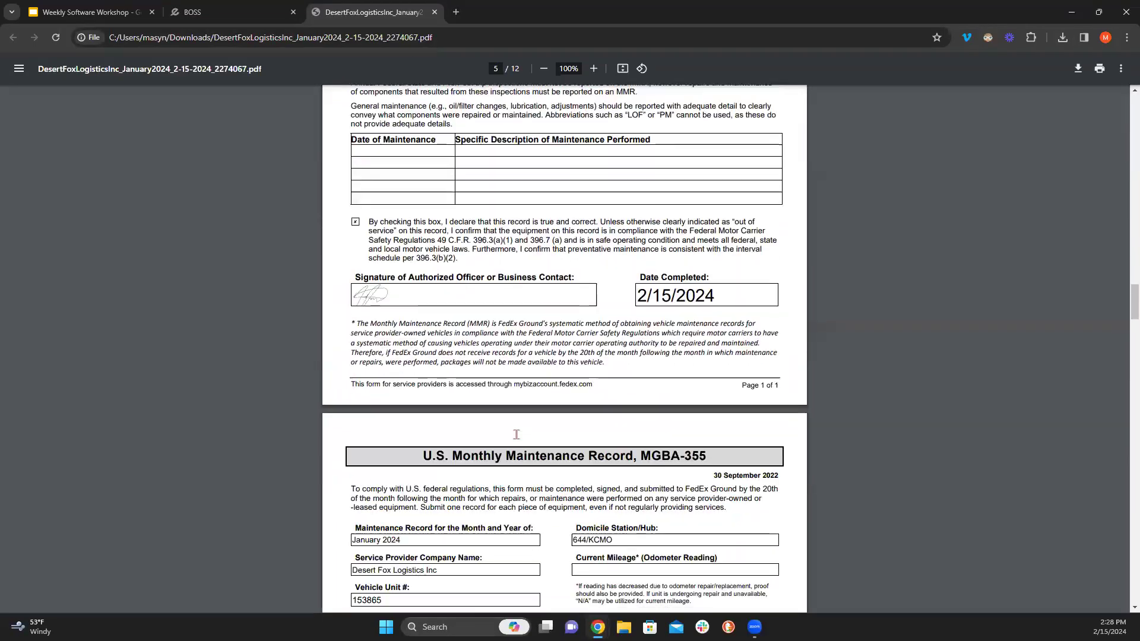
scroll(515, 434, down, 15)
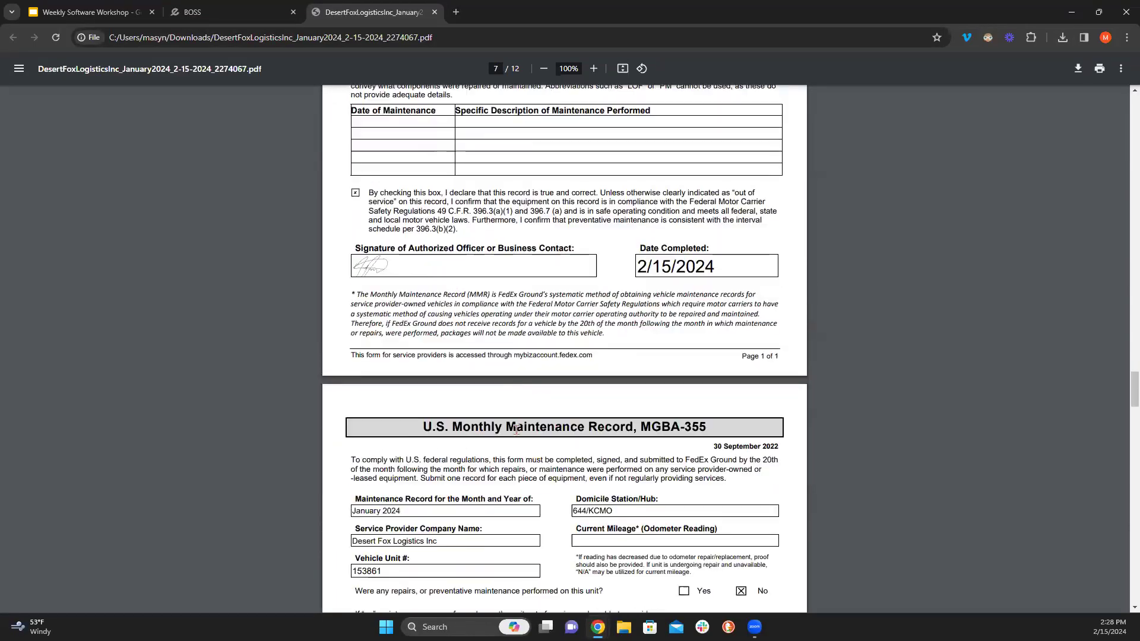
scroll(516, 429, down, 15)
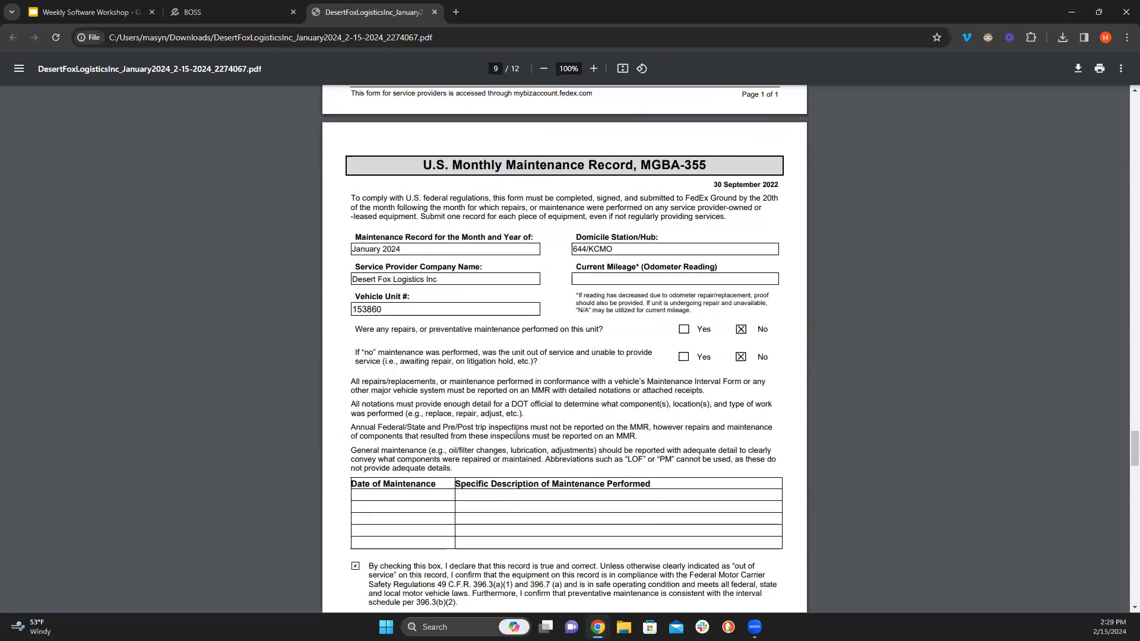
scroll(515, 428, down, 15)
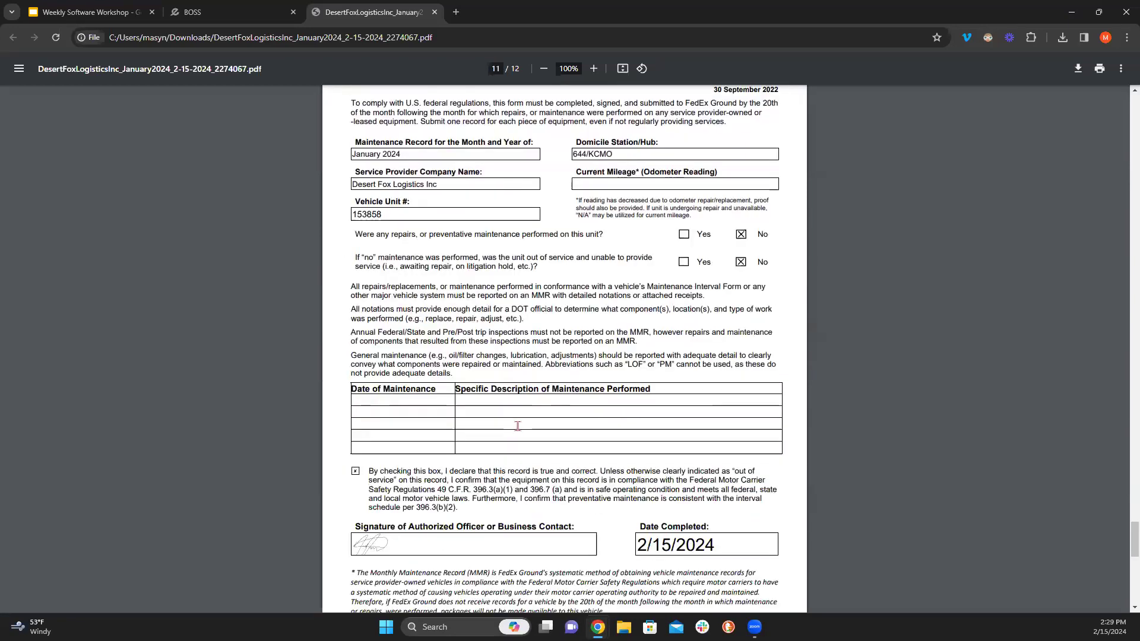
scroll(517, 426, down, 5)
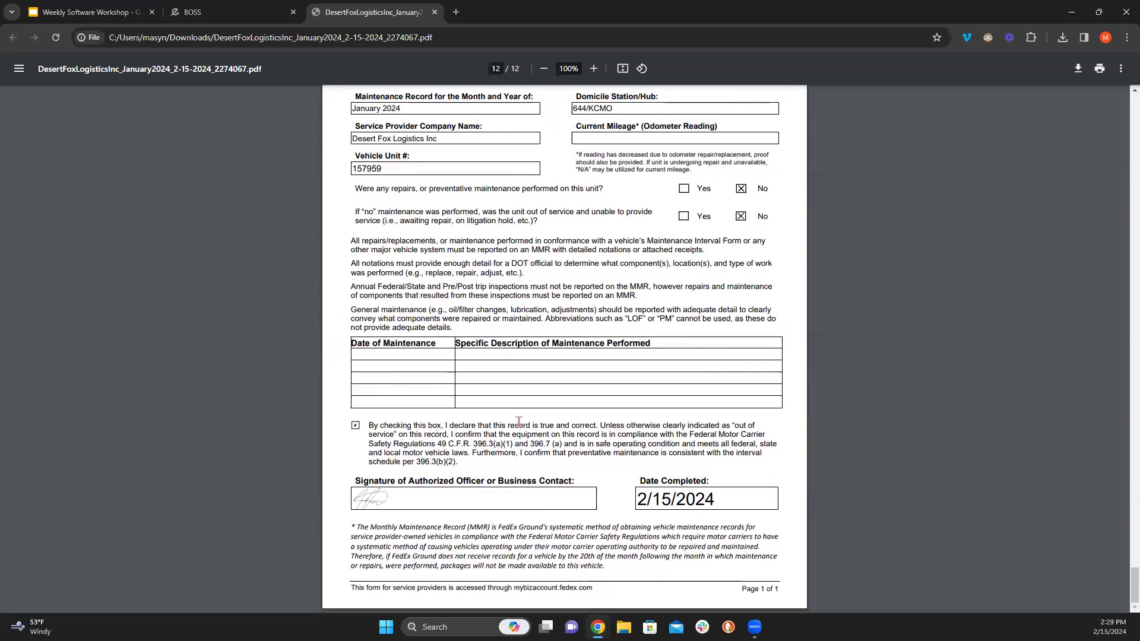
scroll(518, 421, up, 13)
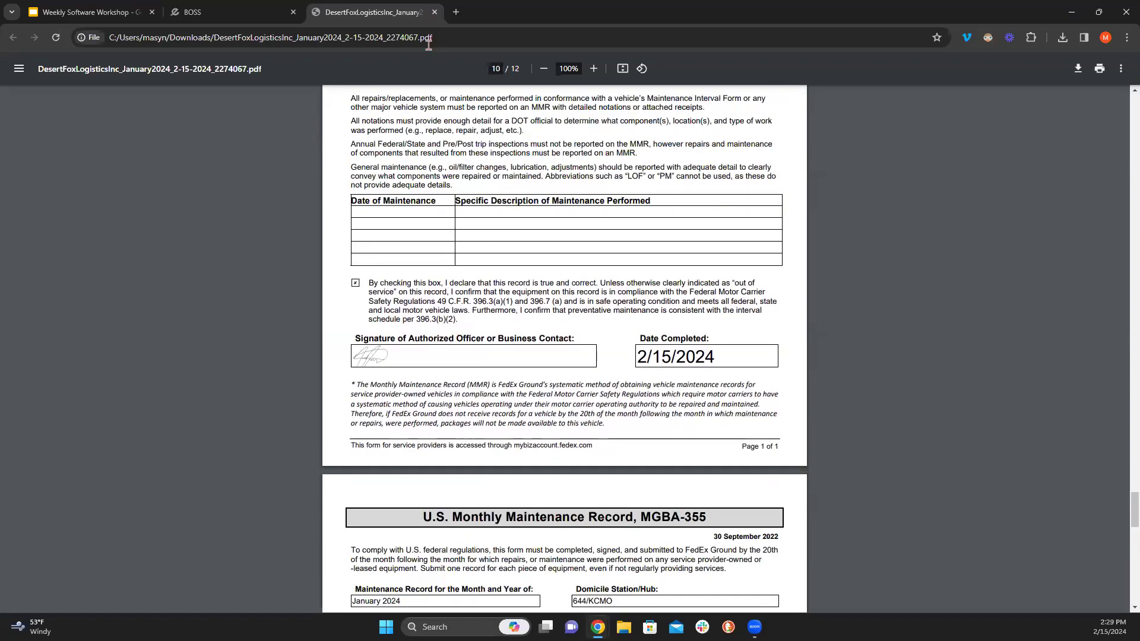
scroll(476, 378, up, 3)
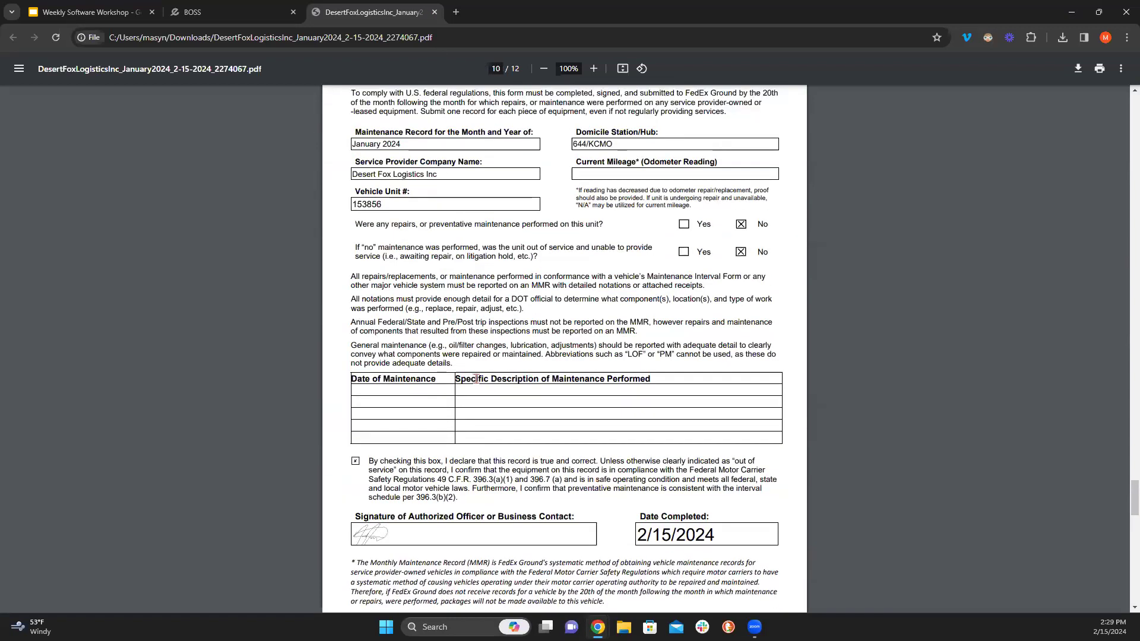
scroll(480, 375, up, 3)
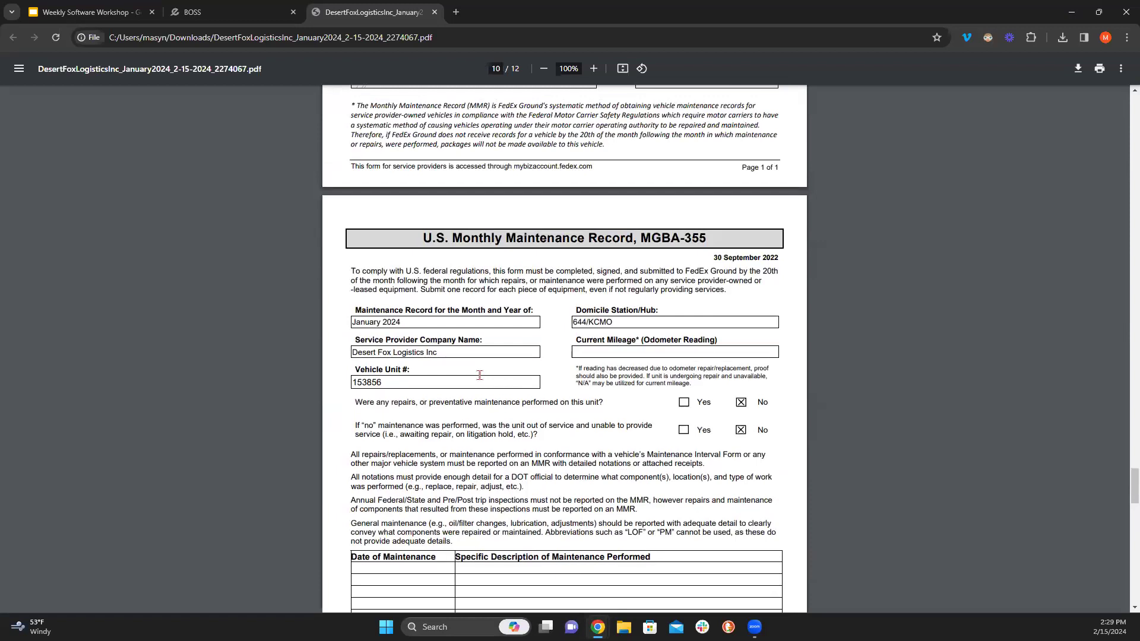
scroll(480, 375, up, 6)
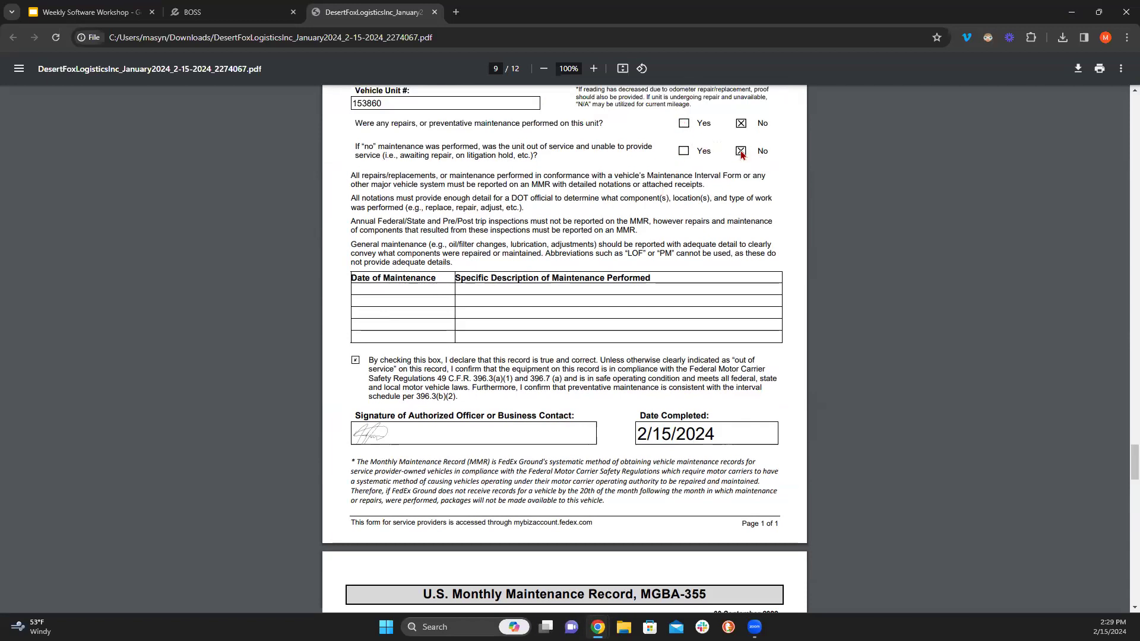
scroll(740, 154, up, 10)
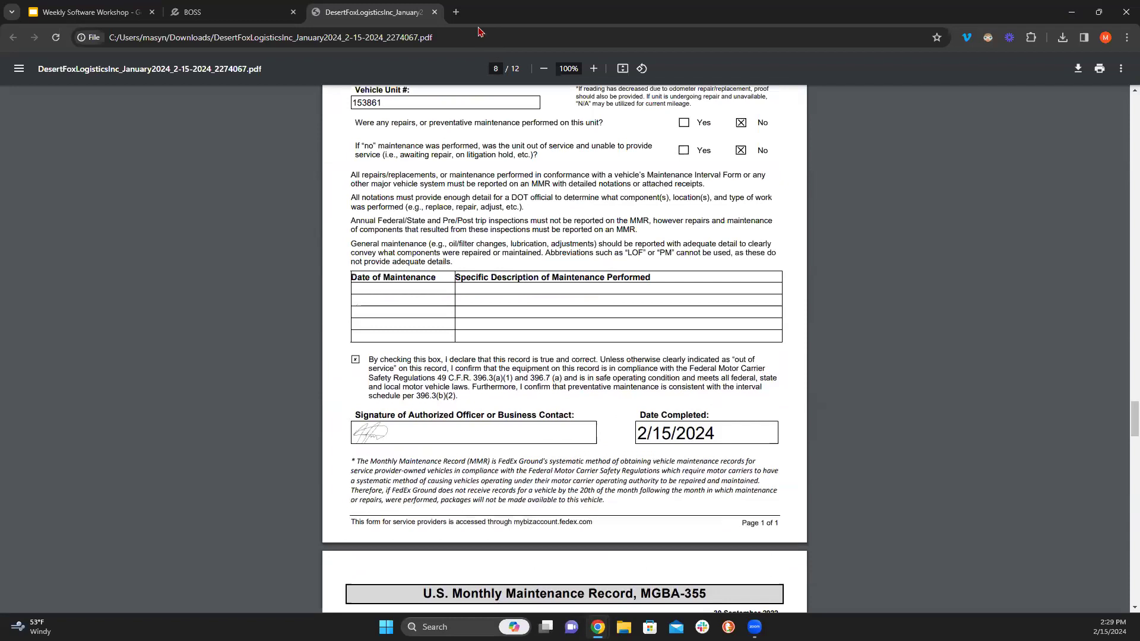
- Close the PDF and MMR settings, filter maintenance to Last Month (January 1–31, 2024), then return to Vehicles
click(434, 12)
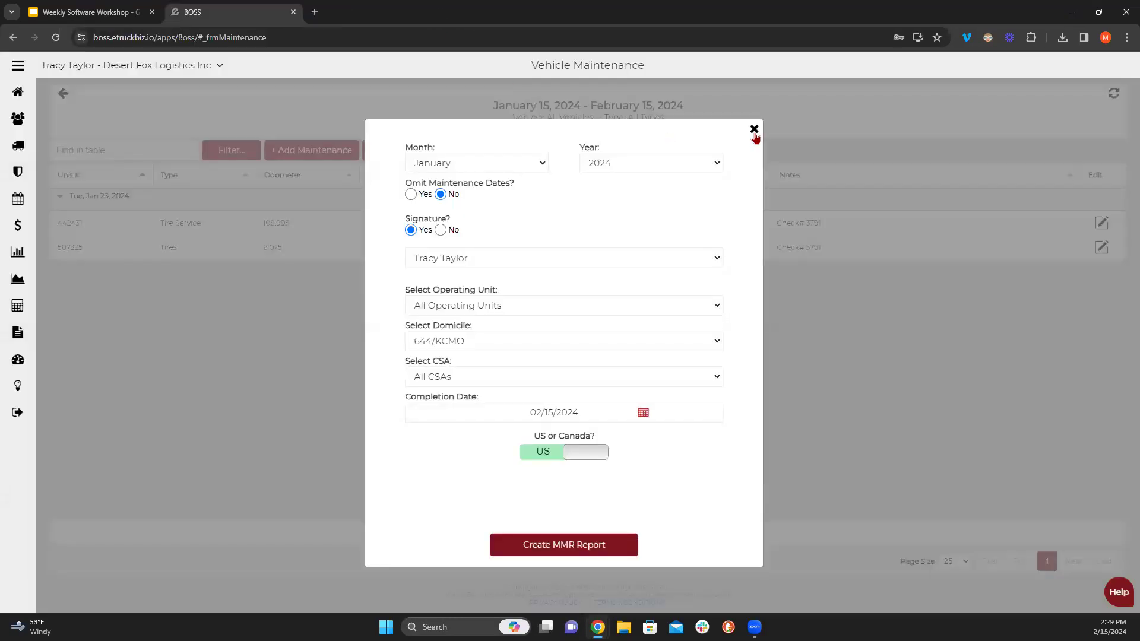
click(754, 130)
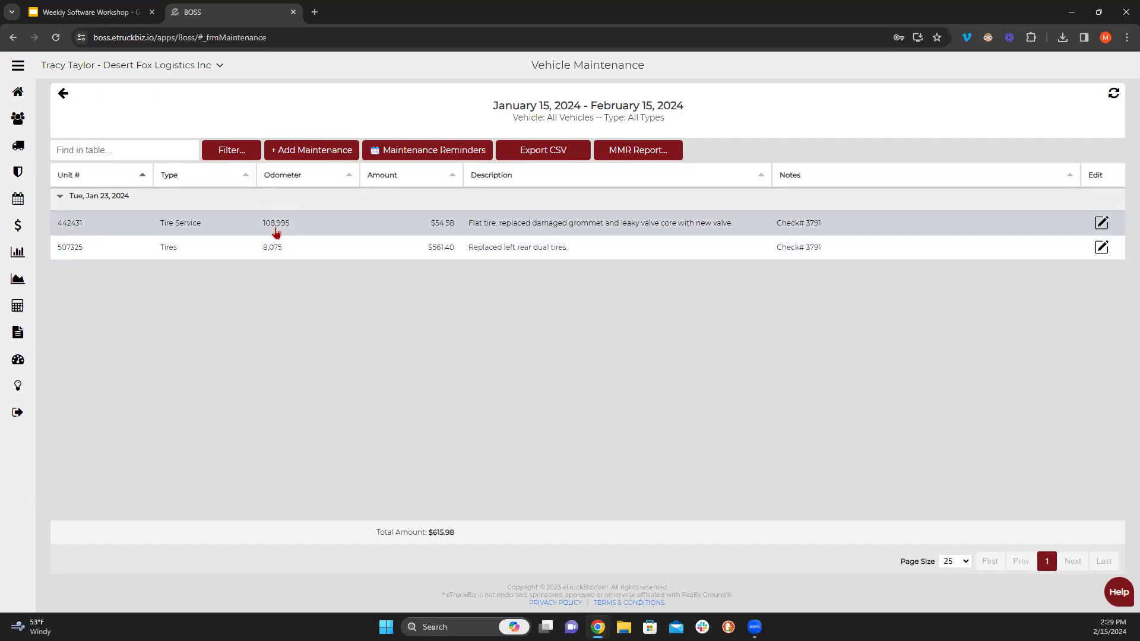
click(230, 150)
click(344, 291)
click(350, 366)
click(431, 409)
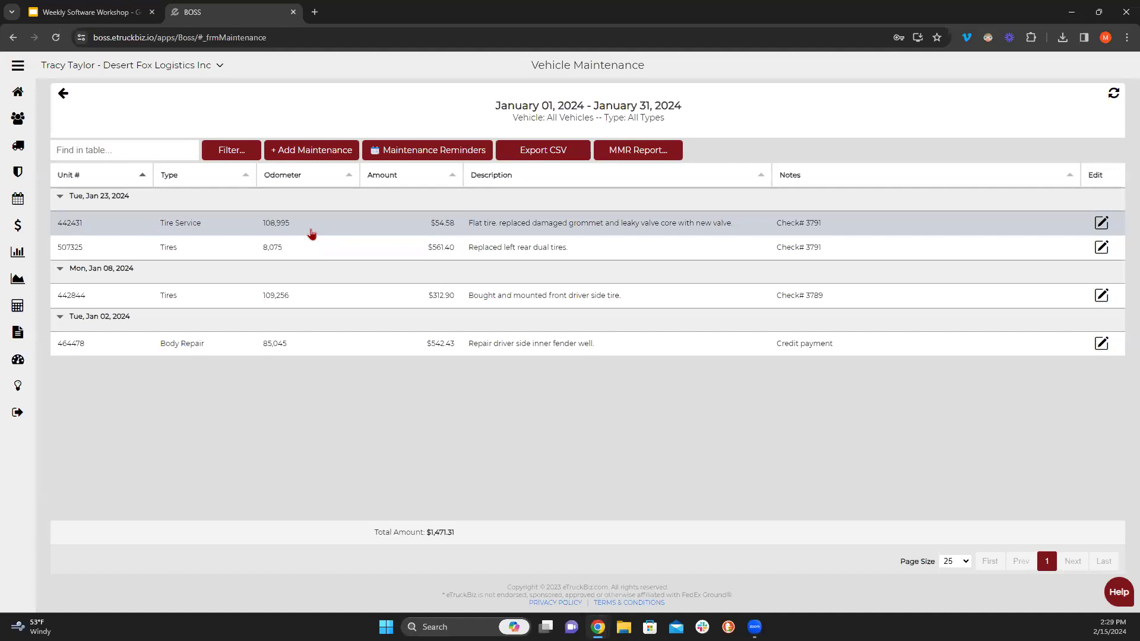
click(60, 102)
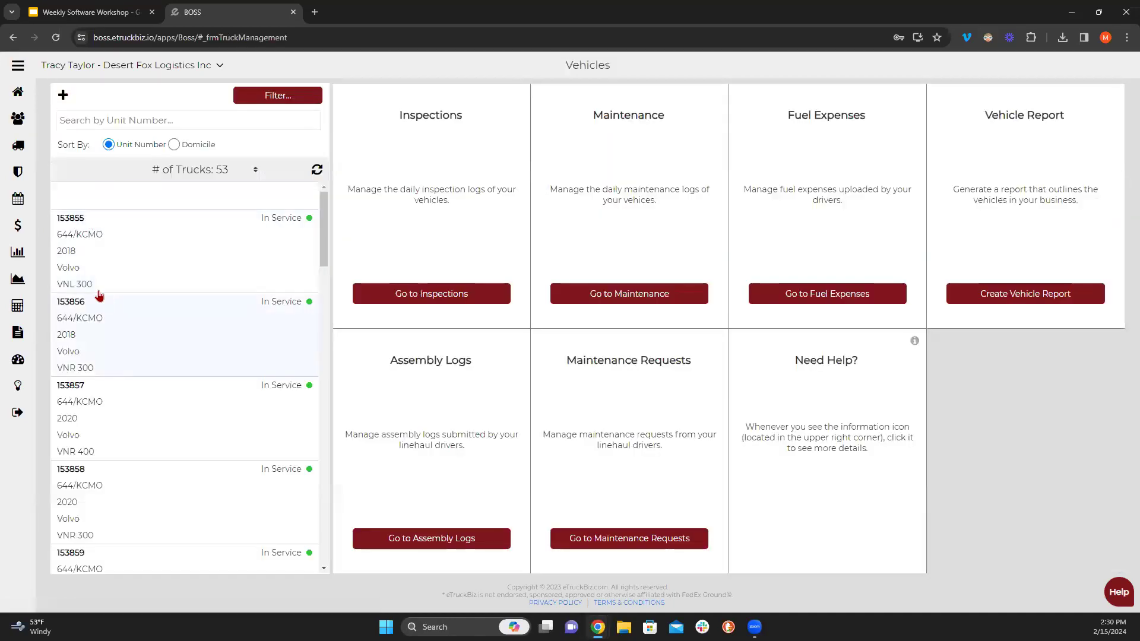
- After checking truck 153855's mileage, save truck 413336 with mileage verification 144,824 and close it
click(209, 260)
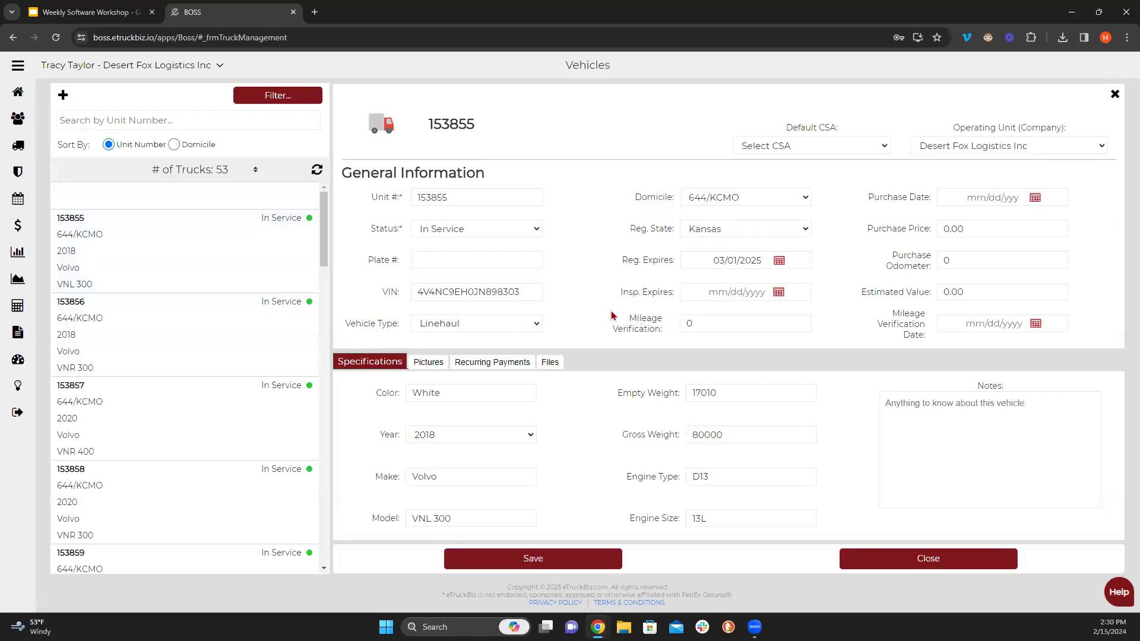
click(656, 330)
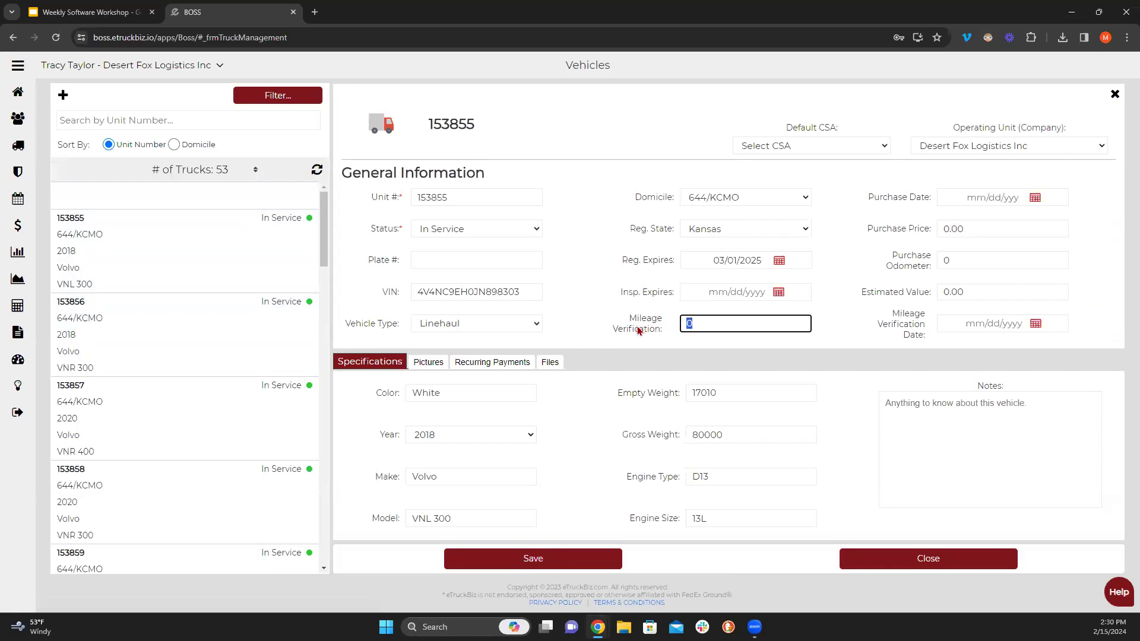
scroll(161, 387, down, 15)
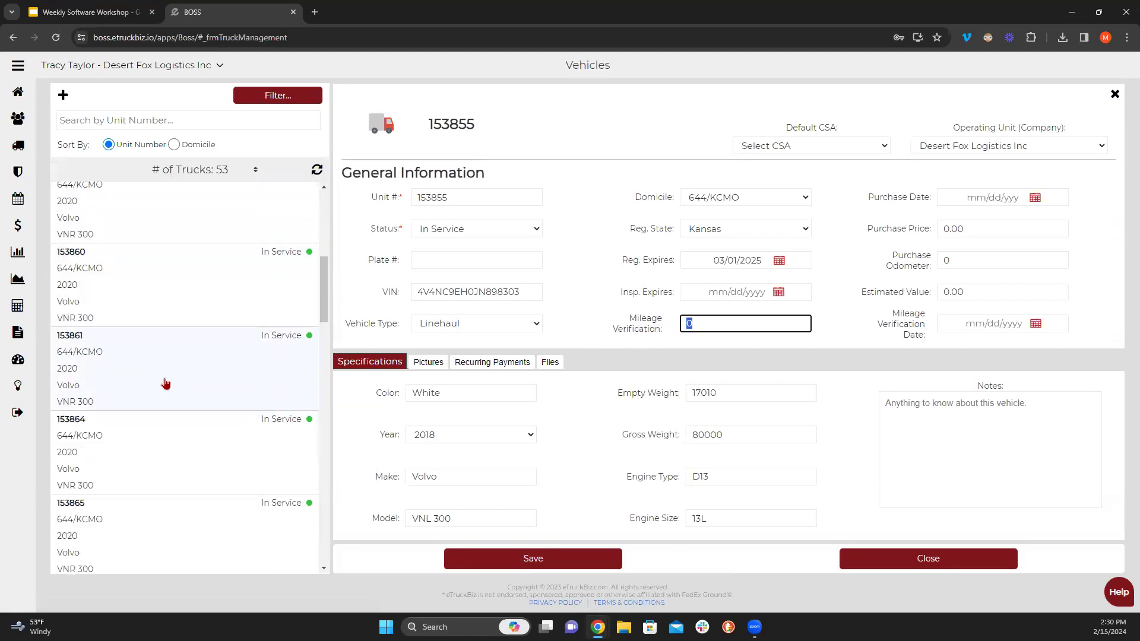
scroll(168, 382, down, 13)
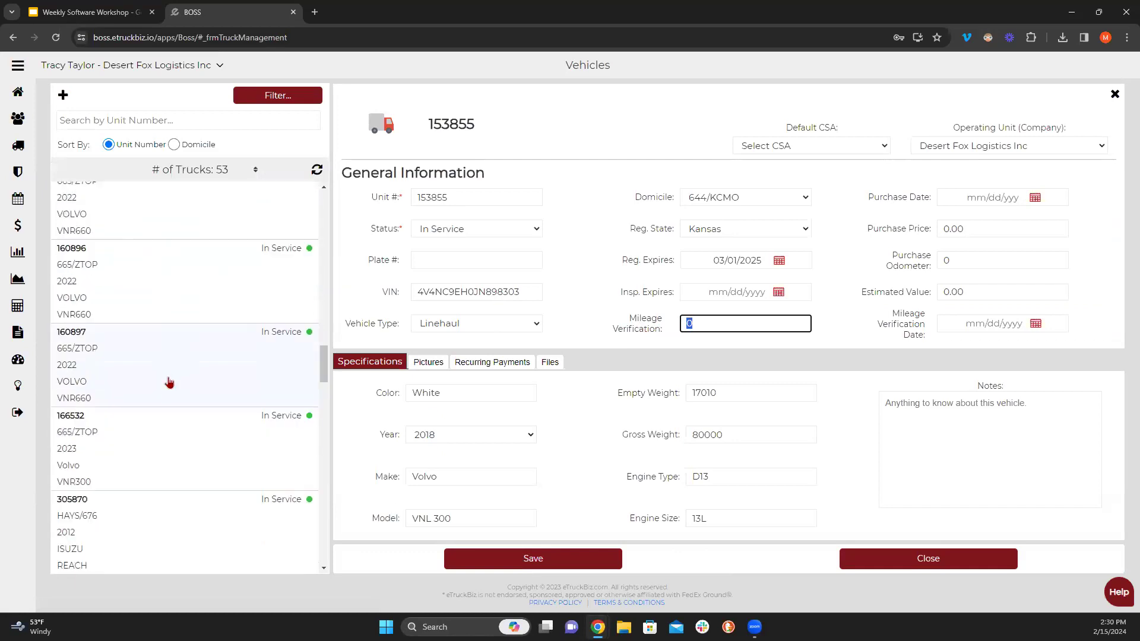
scroll(171, 378, down, 2)
click(156, 304)
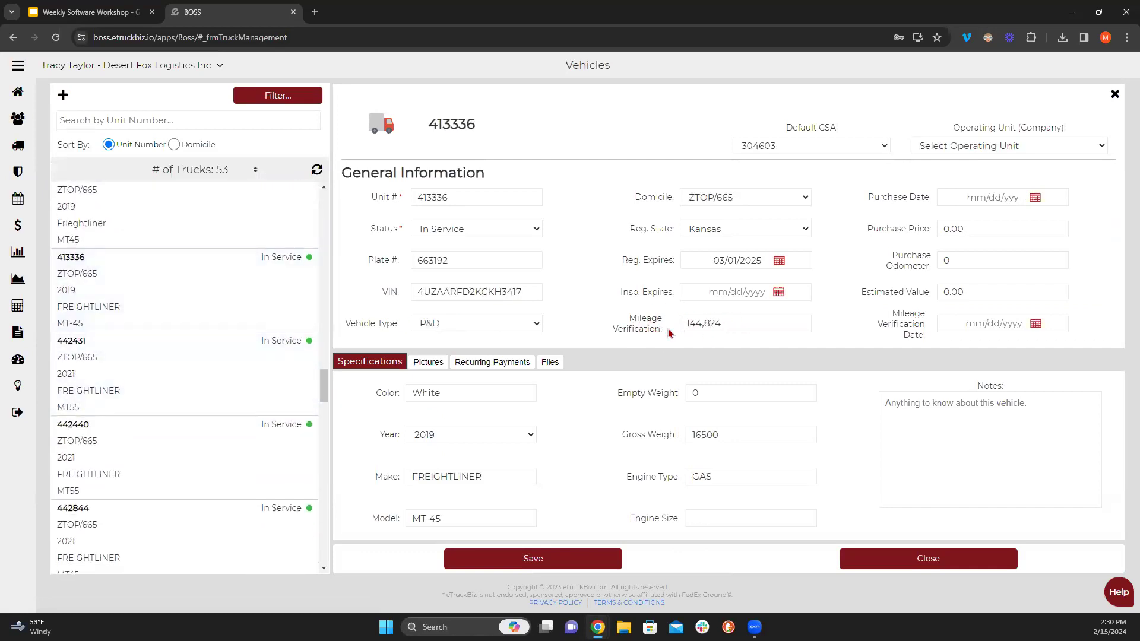
double_click(723, 324)
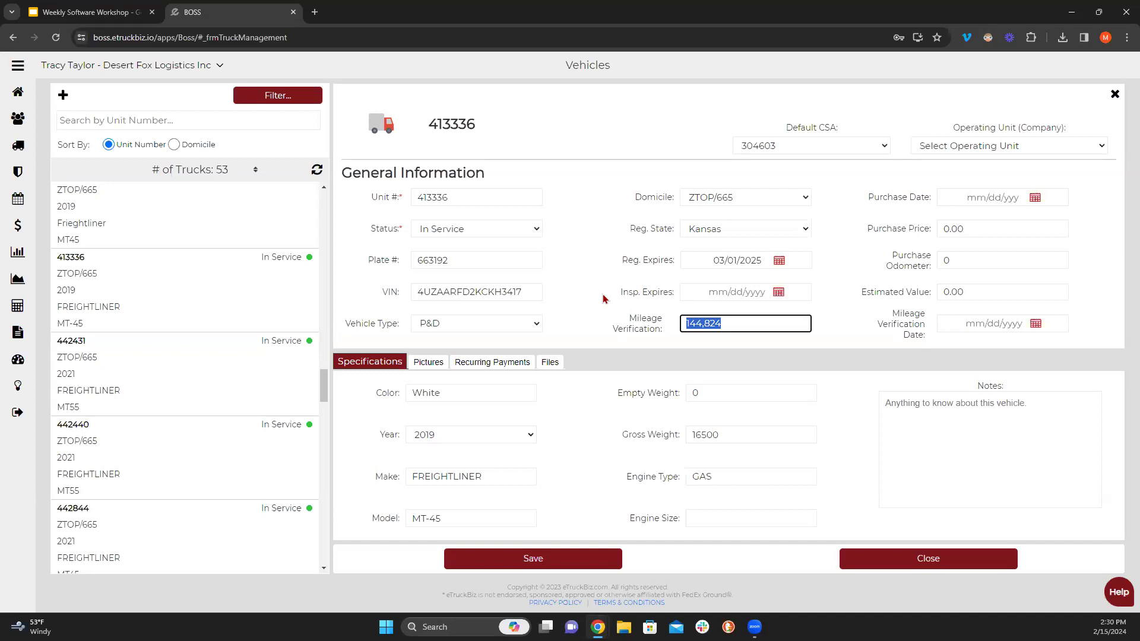
click(526, 559)
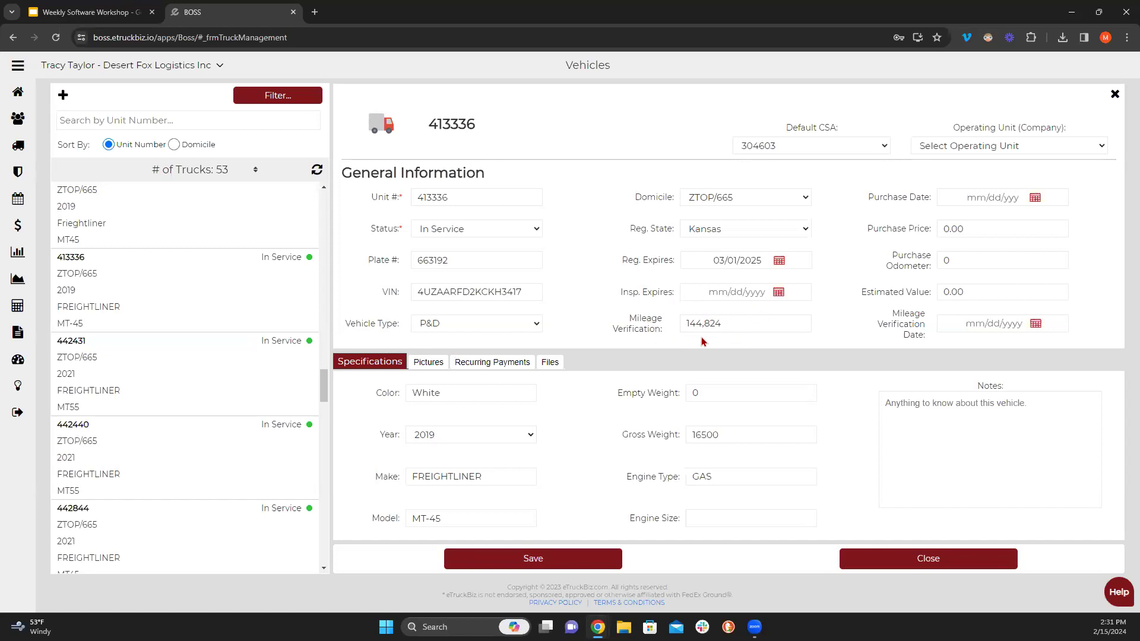
click(1110, 96)
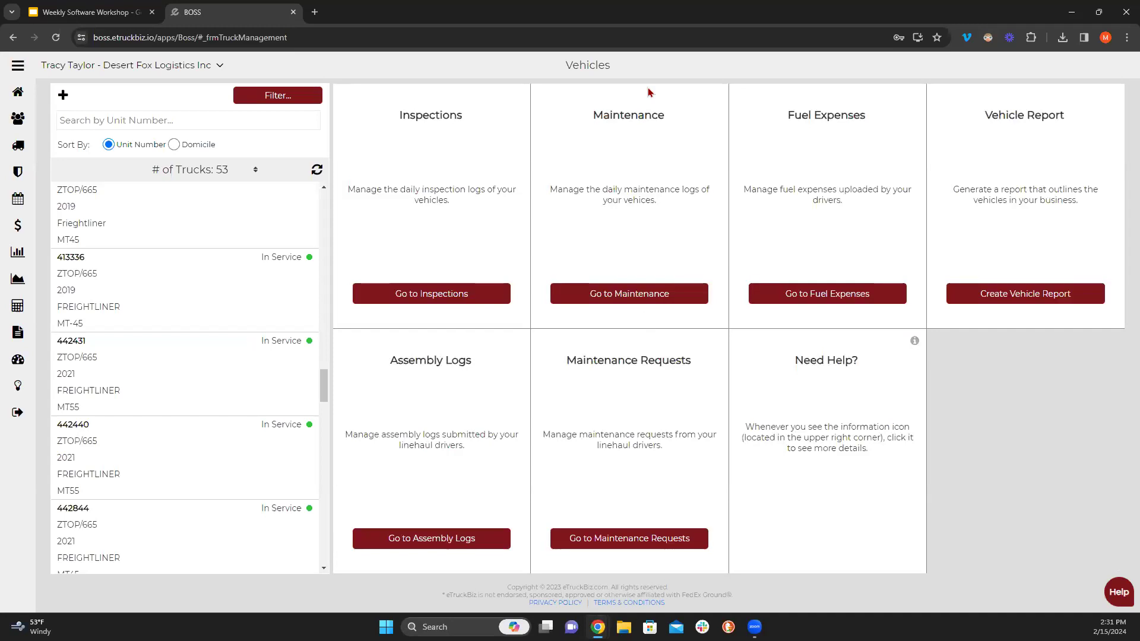
- Set the maintenance MMR report month to January 2024, then open the newest downloaded MMR PDF
click(633, 295)
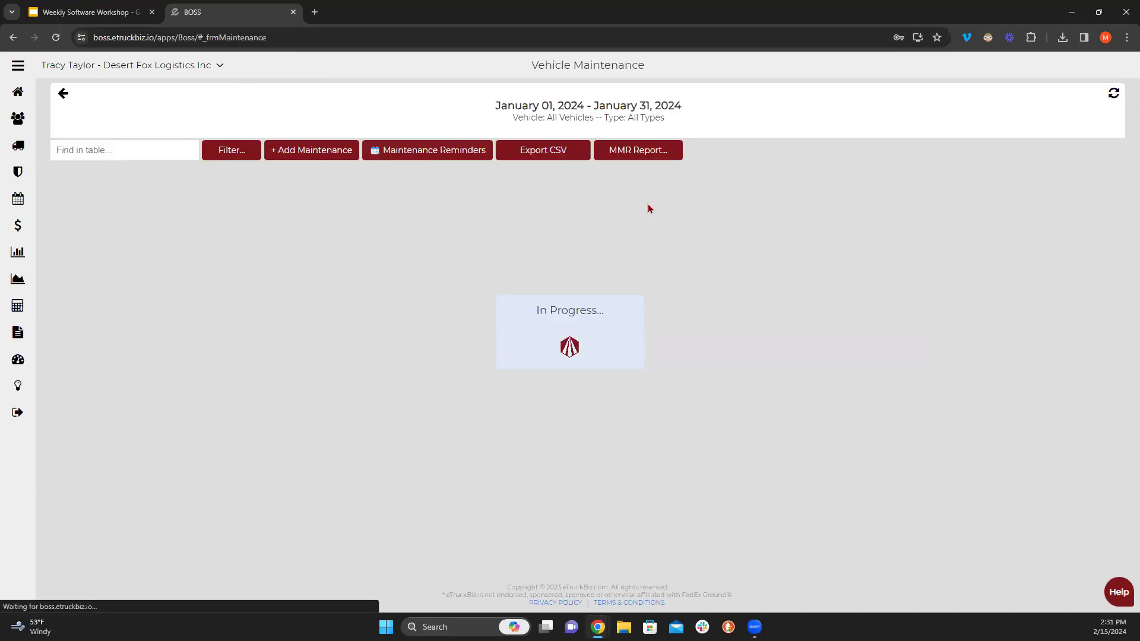
click(629, 153)
click(477, 164)
click(431, 179)
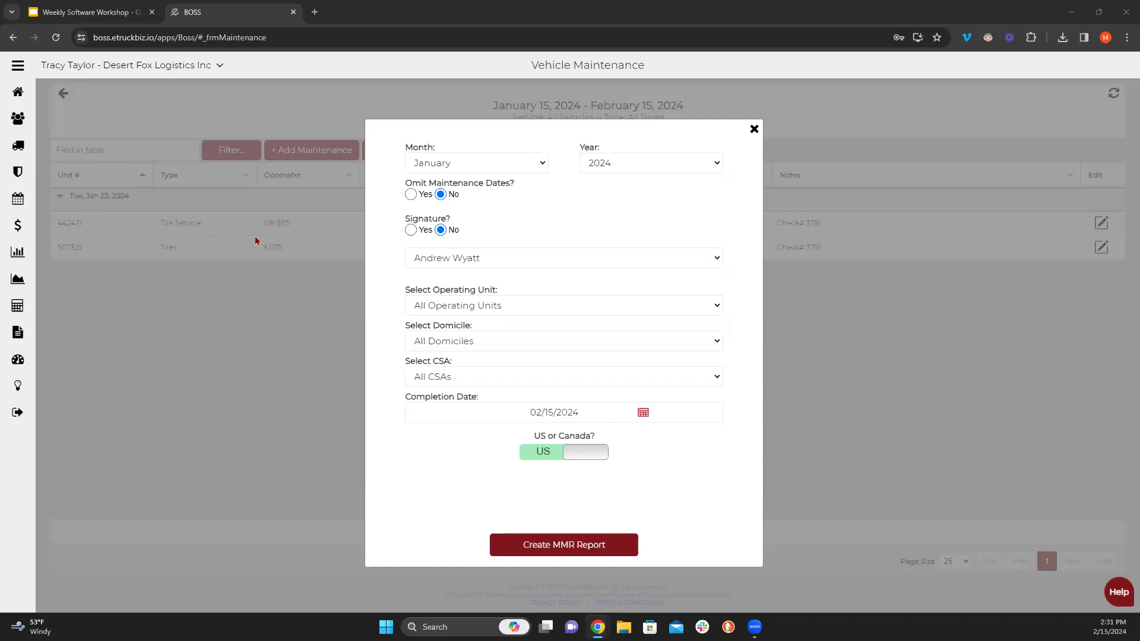
click(1062, 37)
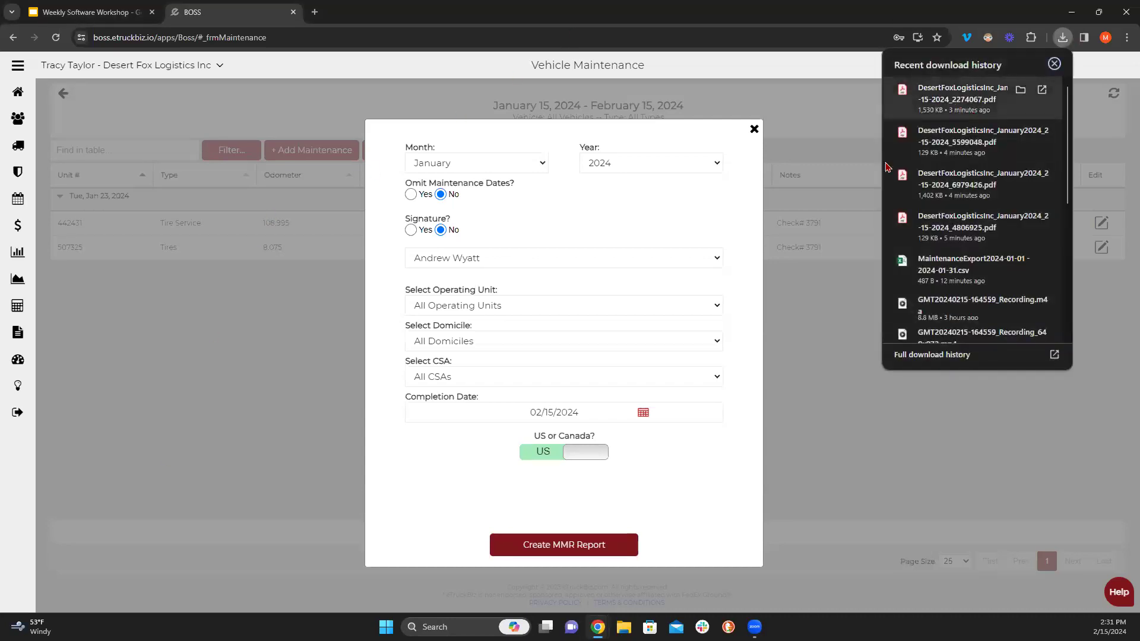
click(961, 98)
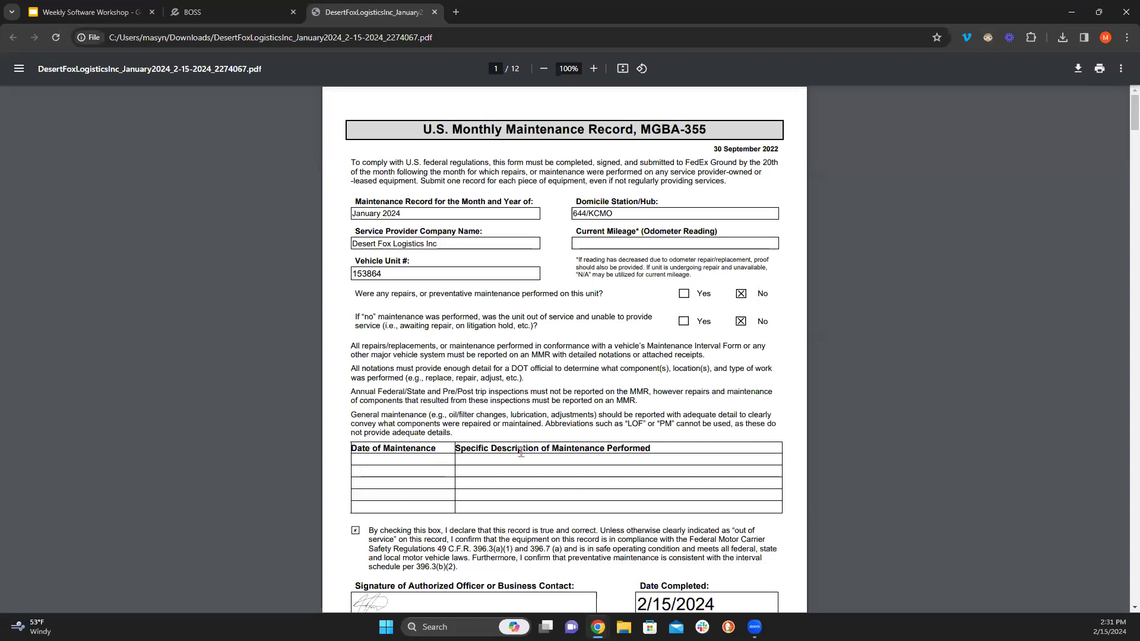
- Filter the maintenance list by date to Last Month, showing January 2024 entries
click(269, 7)
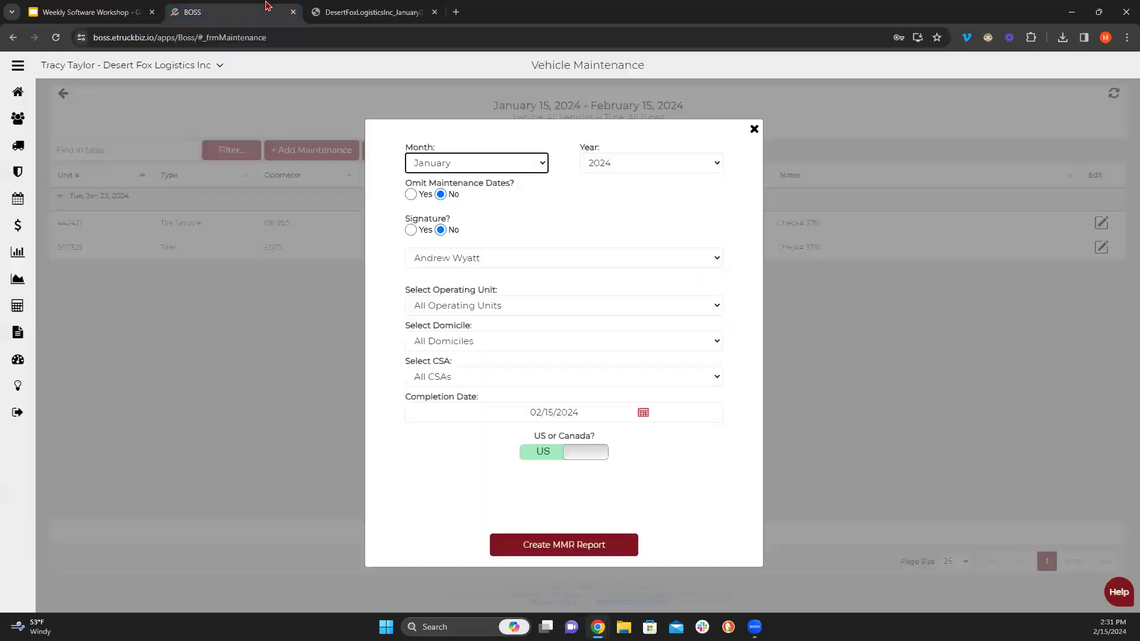
click(754, 129)
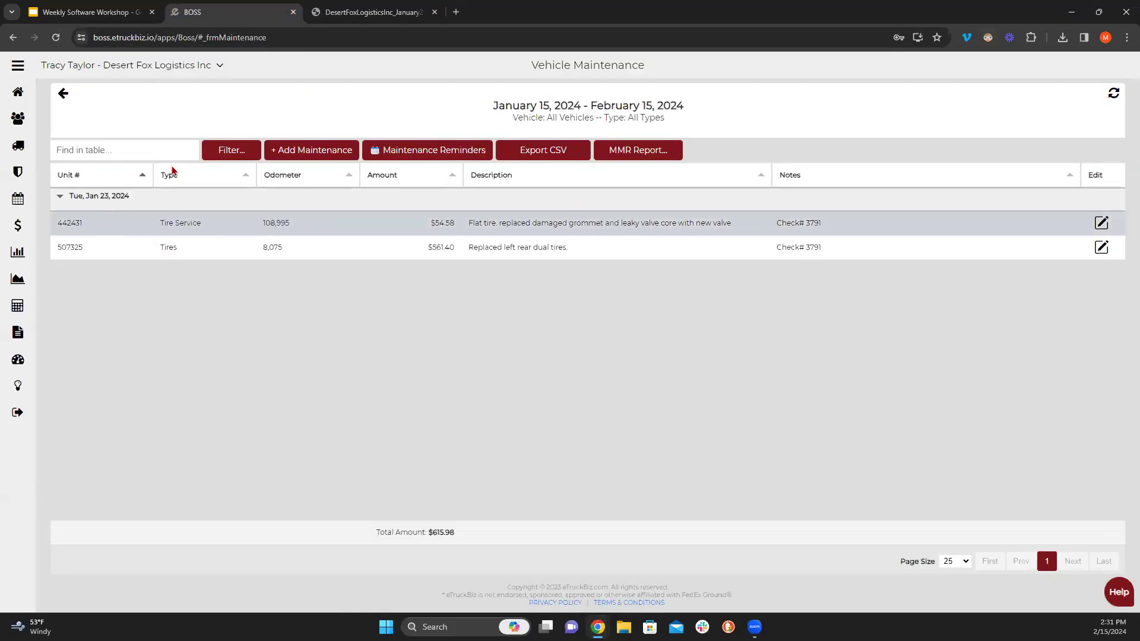
click(231, 149)
click(351, 291)
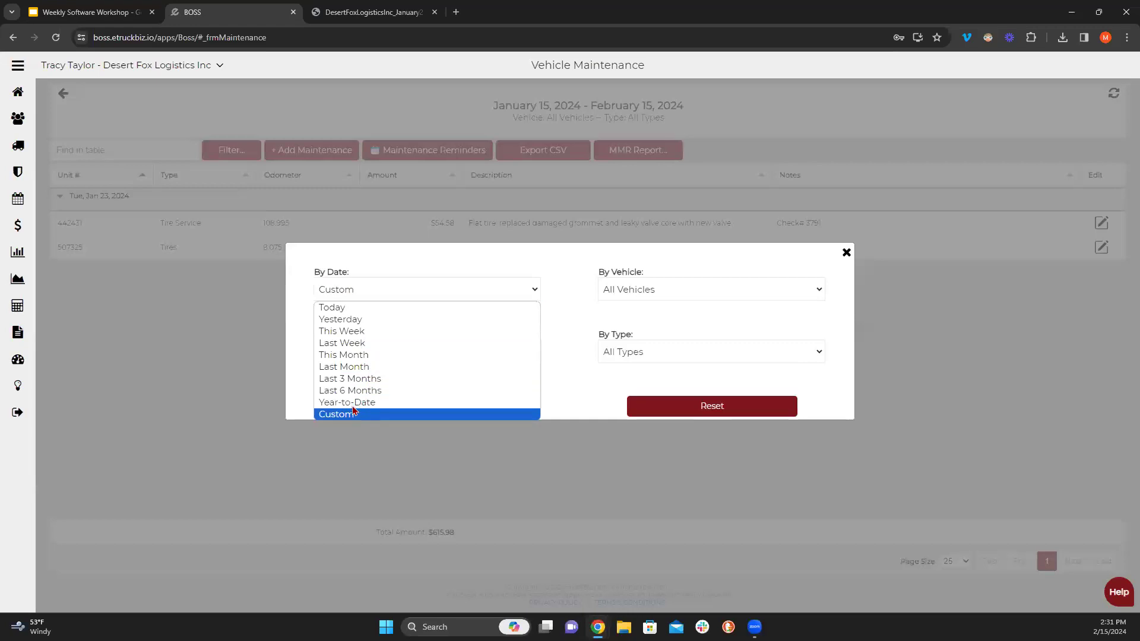
click(346, 367)
click(374, 404)
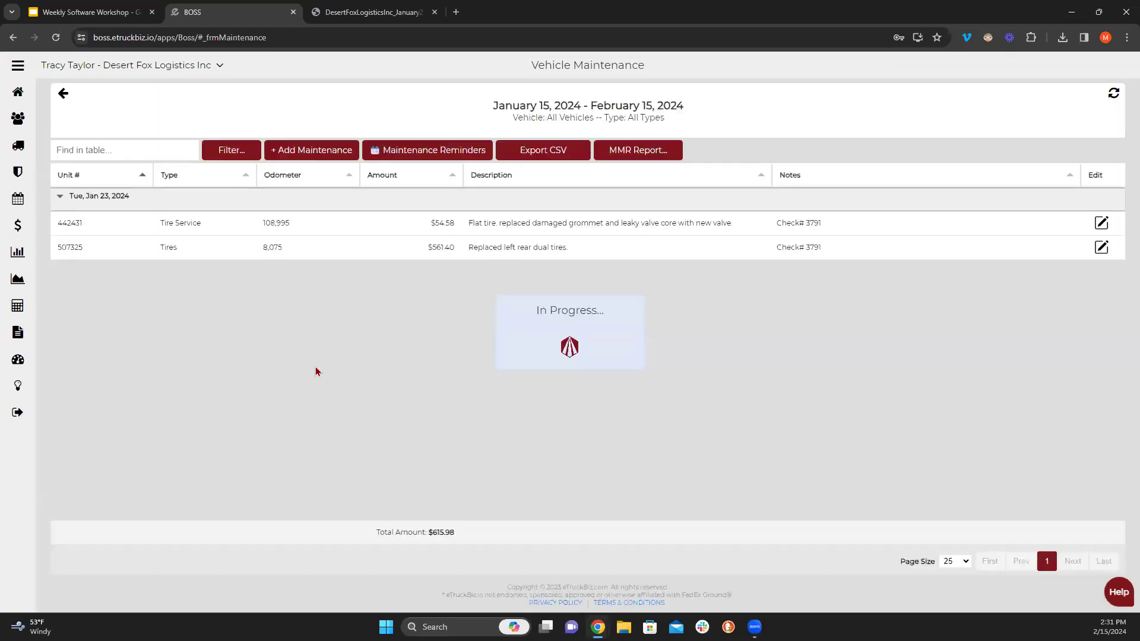
- Open unit 442431's record, leaving preventative unchecked, and return to the MMR PDF
click(1101, 223)
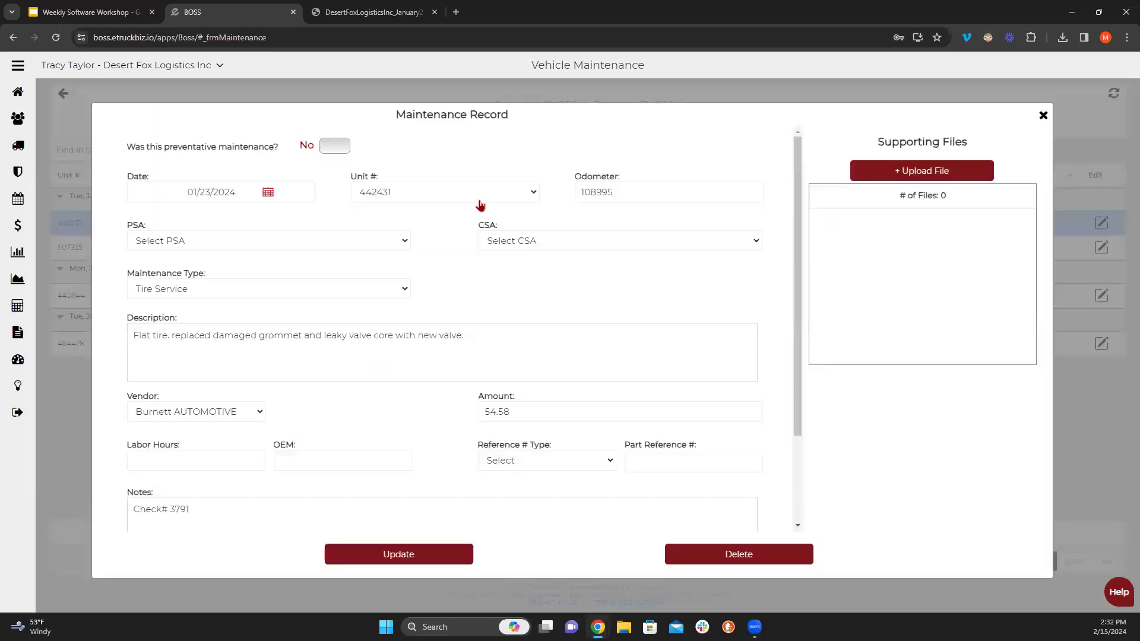
click(326, 151)
click(341, 151)
click(377, 12)
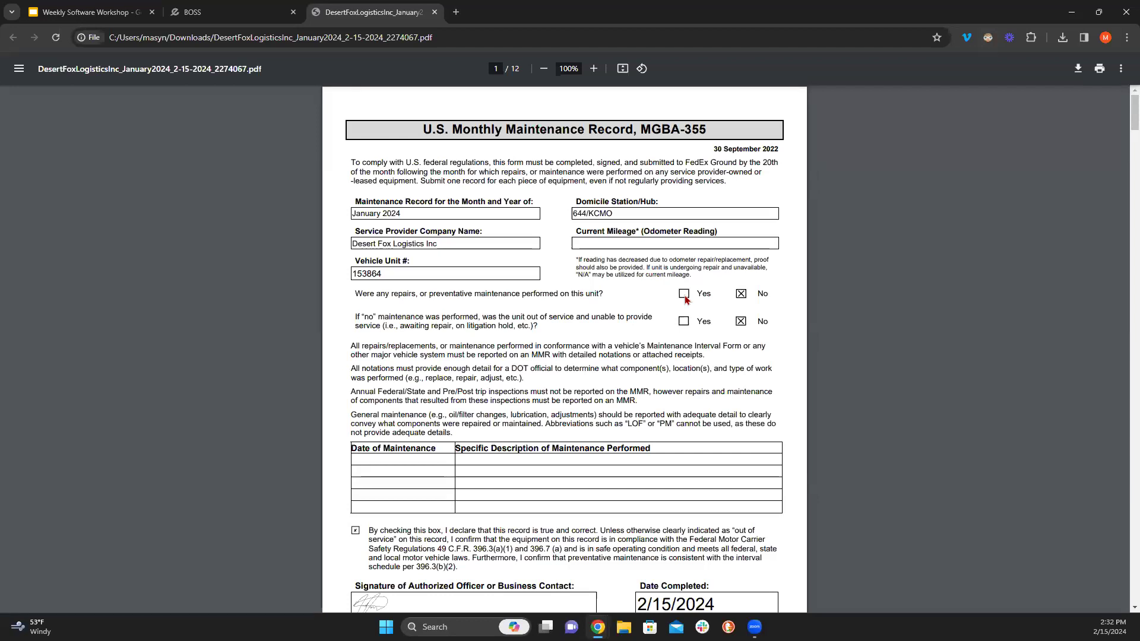
- Close the maintenance record, return to Vehicles, and open truck 464693's Status choices
click(201, 11)
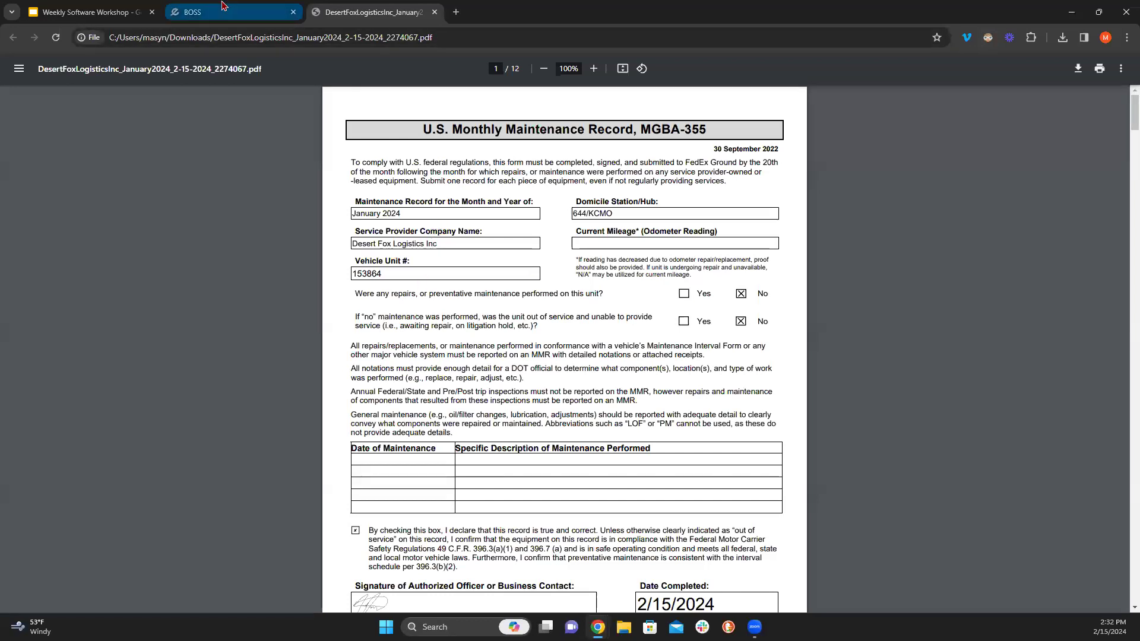
click(1043, 116)
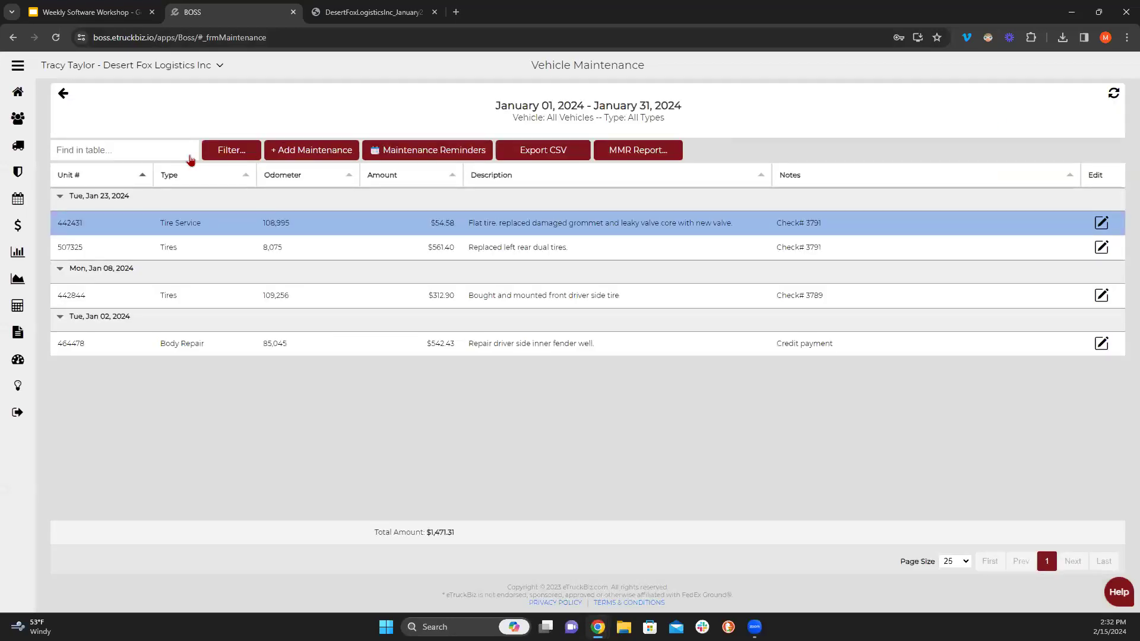
click(64, 94)
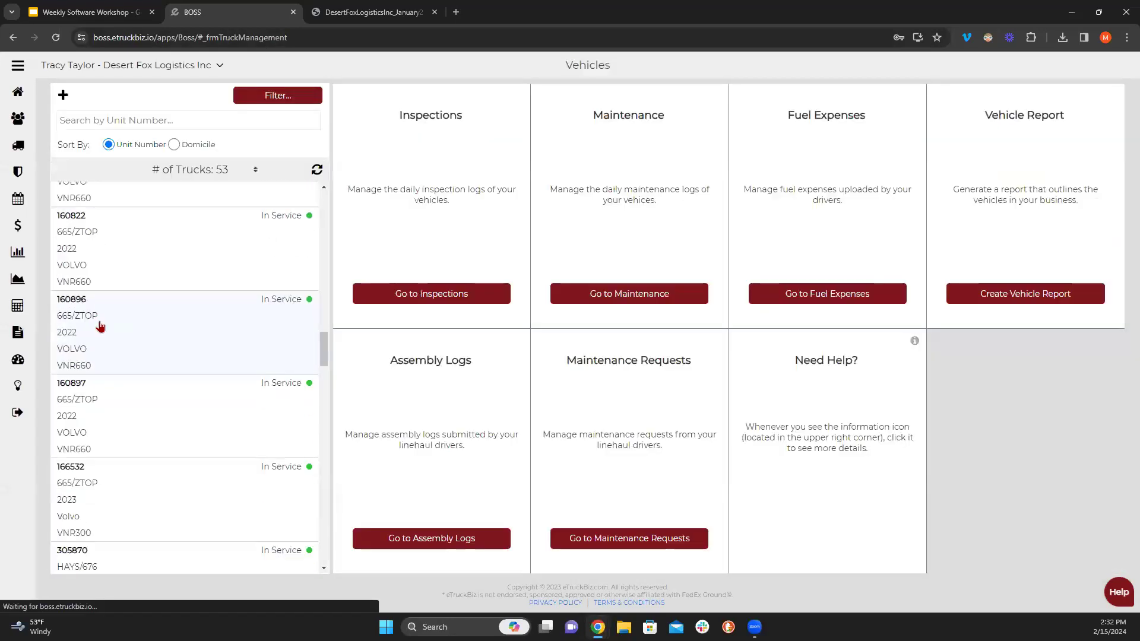
click(133, 376)
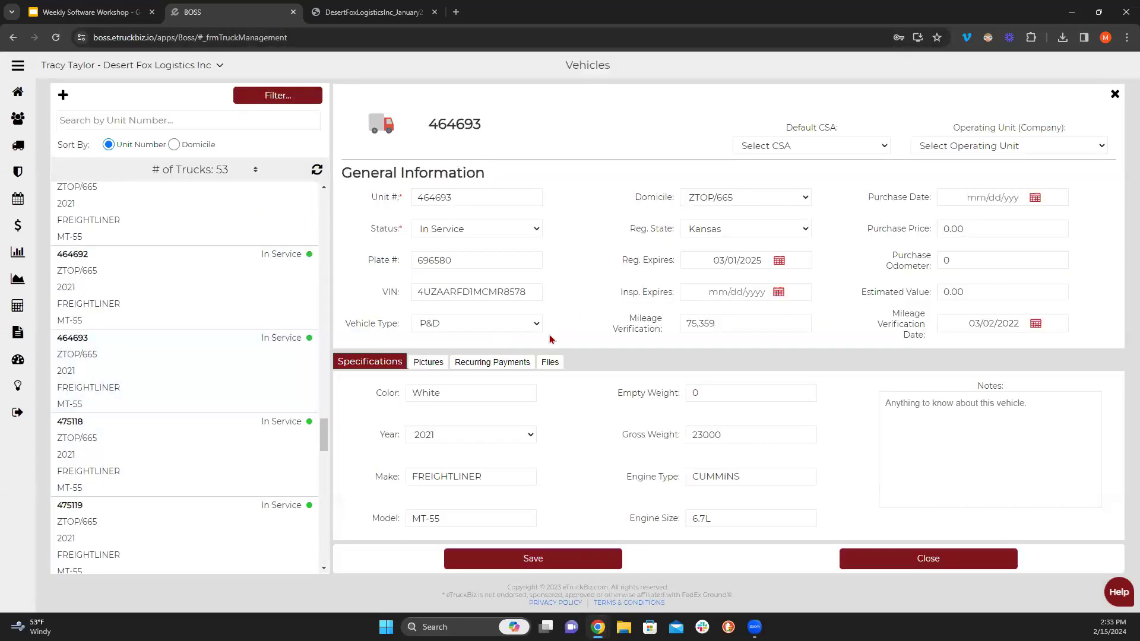
click(522, 232)
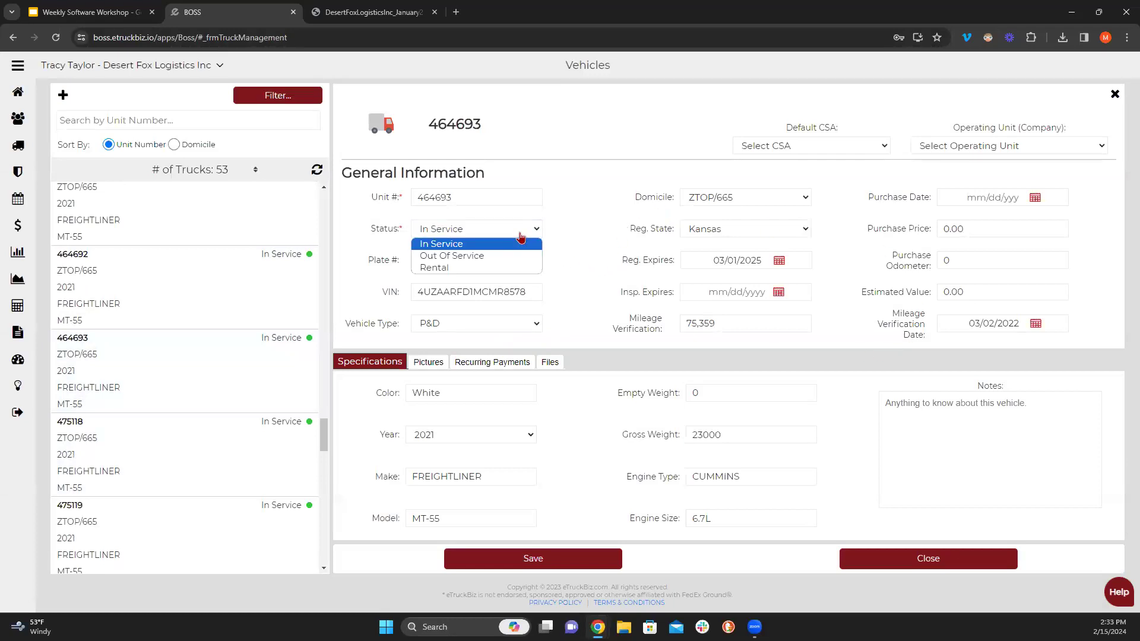
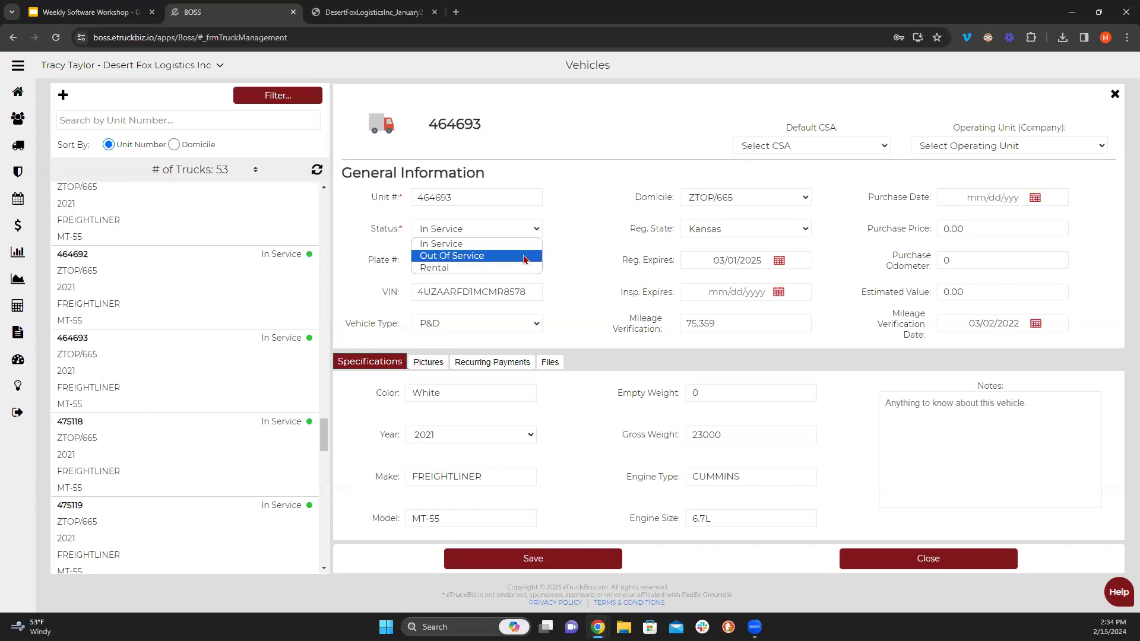
- Bring up the January 2024 MGBA-355 maintenance record PDF in Chrome, leaving unit 464693 In Service
click(371, 11)
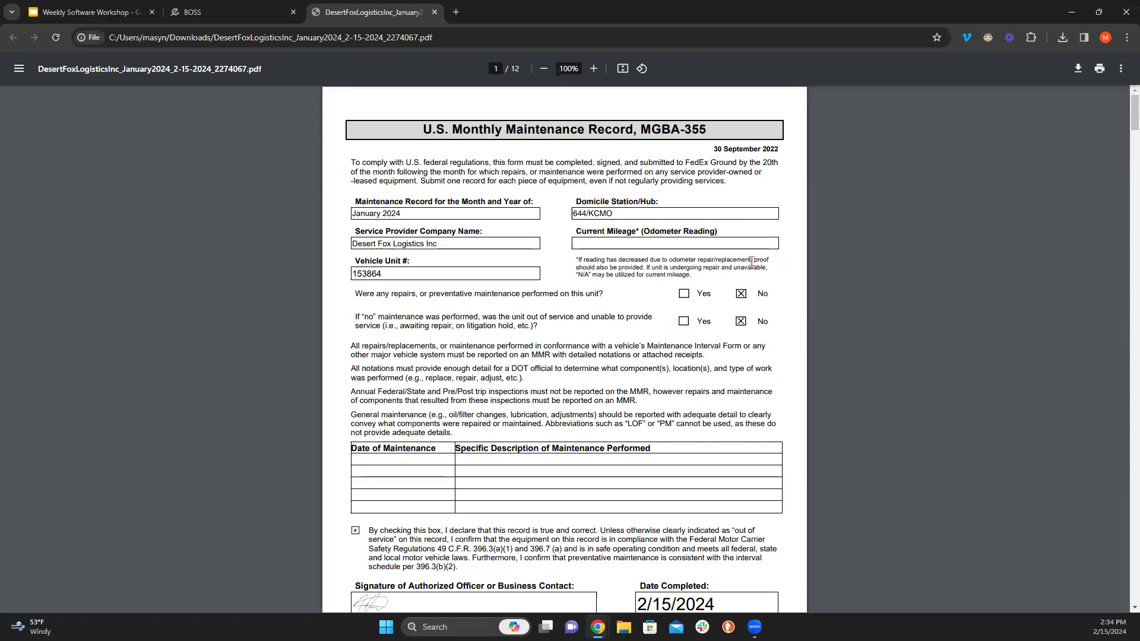
- Review page 1 of unit 153864's MMR PDF, then return to unit 464693's vehicle record in BOSS
scroll(736, 264, down, 5)
scroll(405, 389, up, 1)
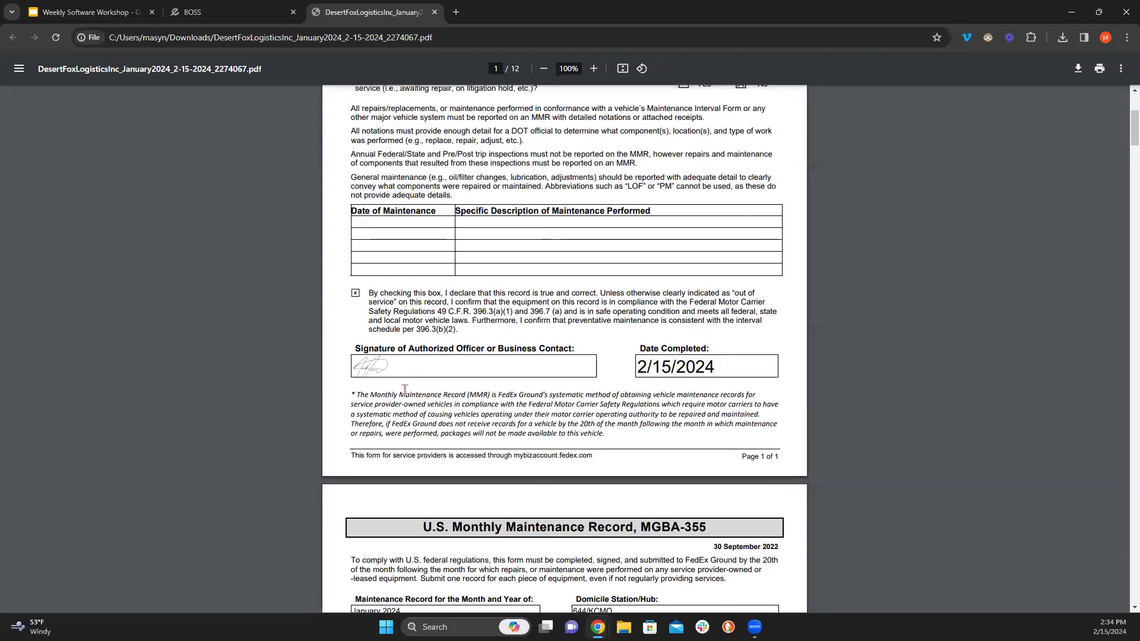
scroll(404, 390, up, 2)
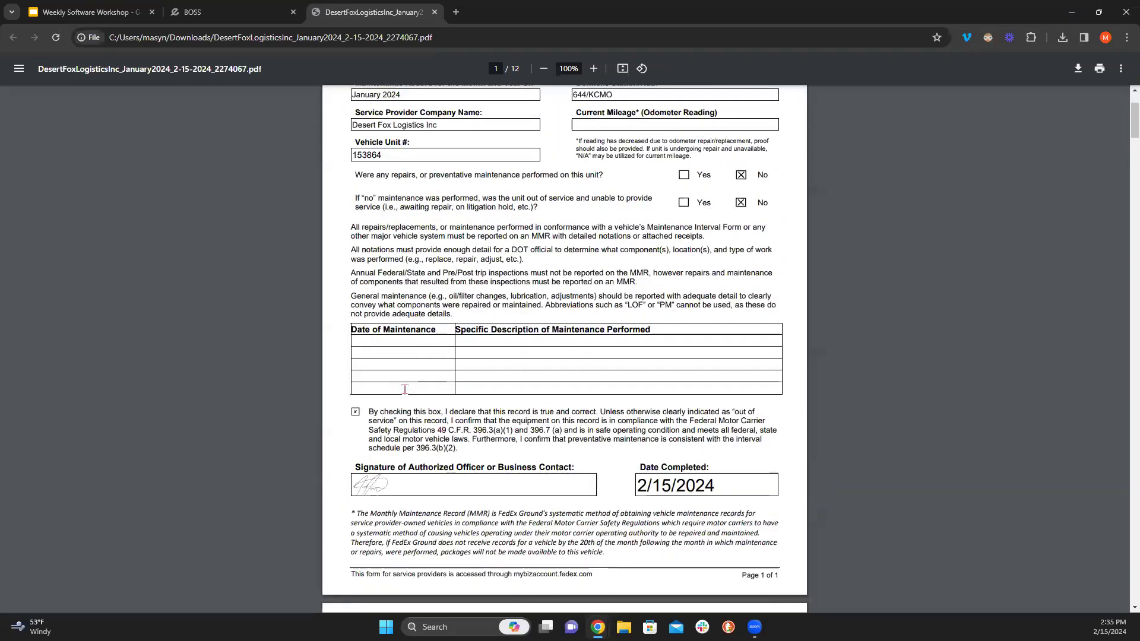
scroll(406, 392, up, 2)
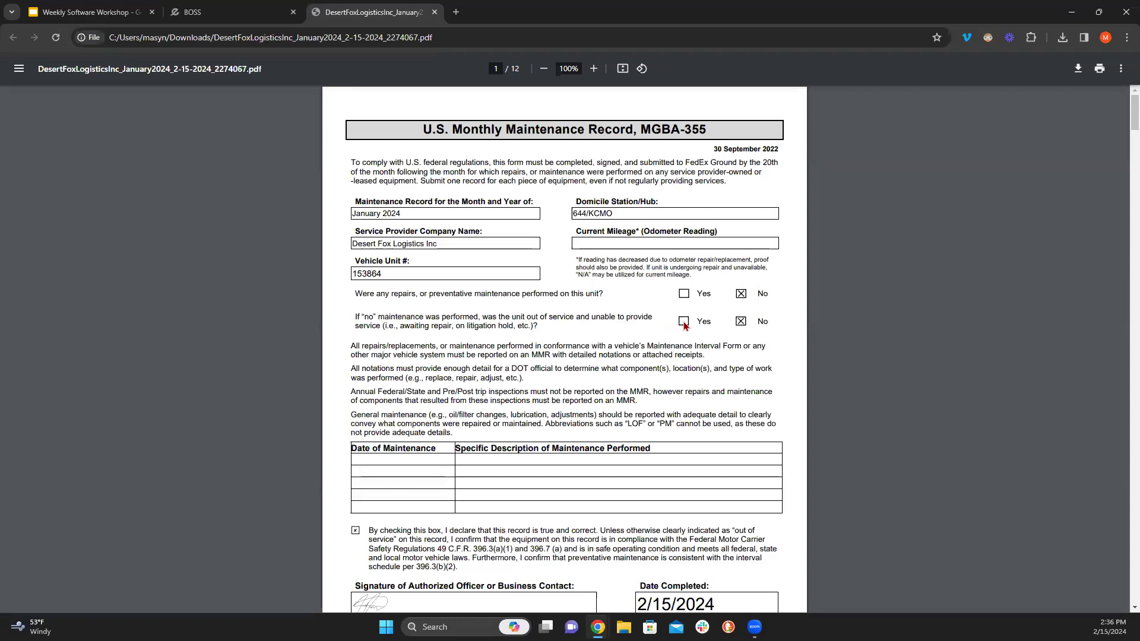
click(252, 8)
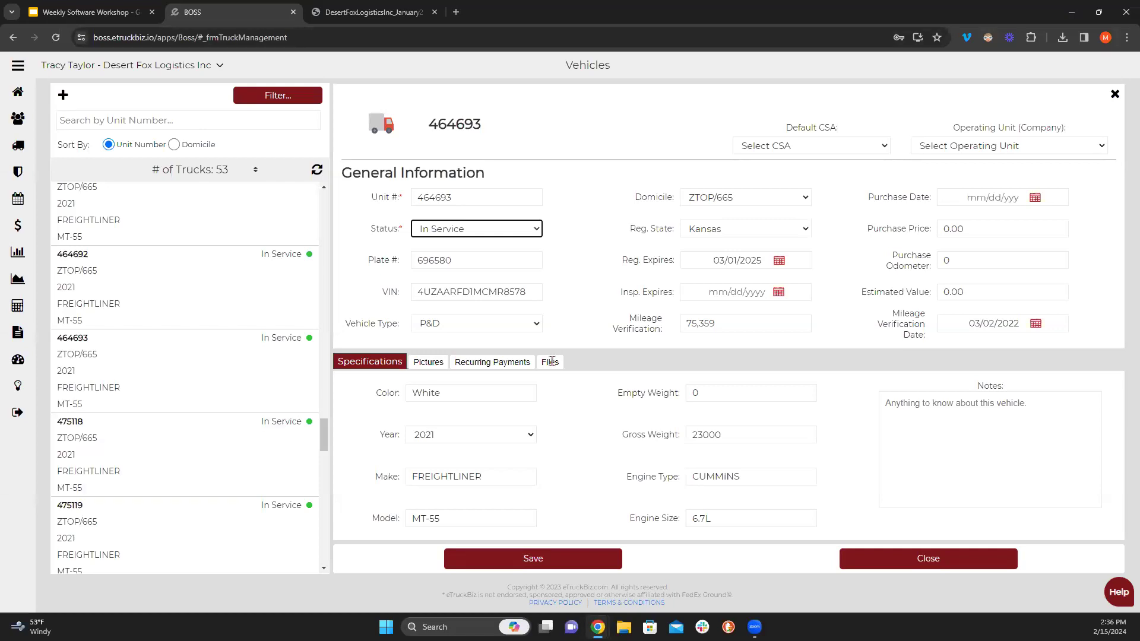
- Check the MMR Report options on the Maintenance page, then open truck 475118's vehicle details
click(1113, 95)
click(635, 294)
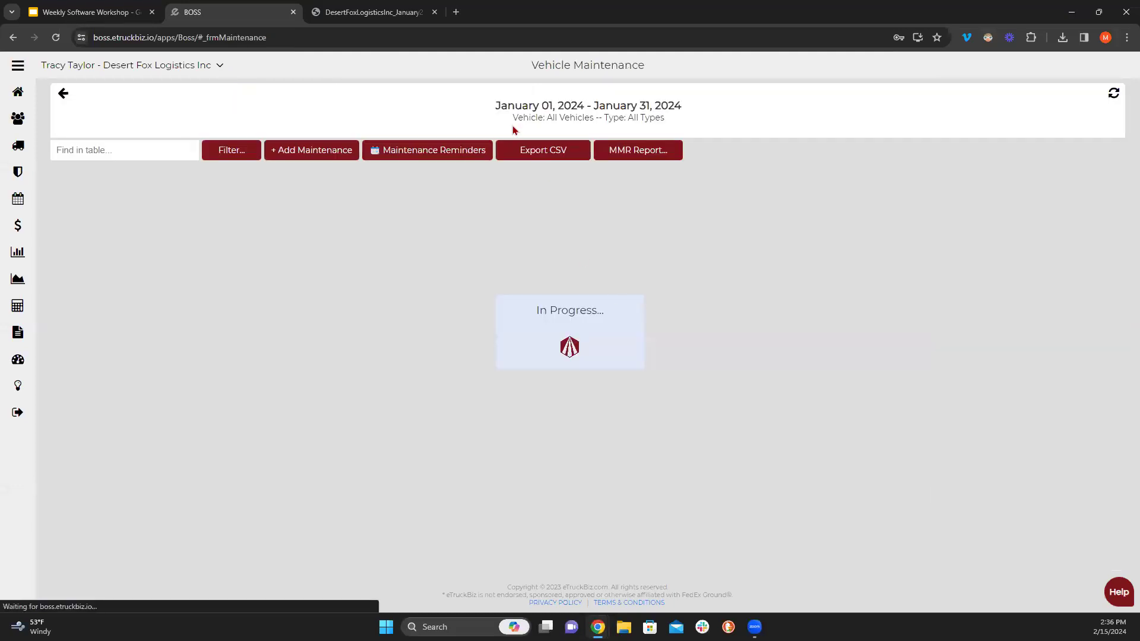
click(640, 150)
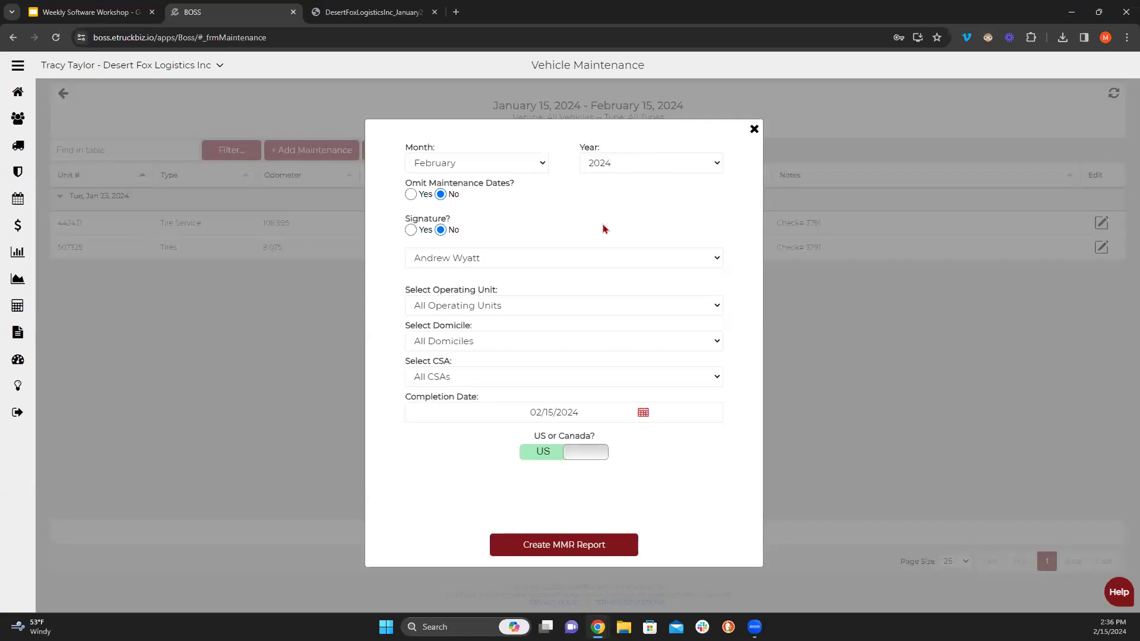
click(754, 129)
click(63, 95)
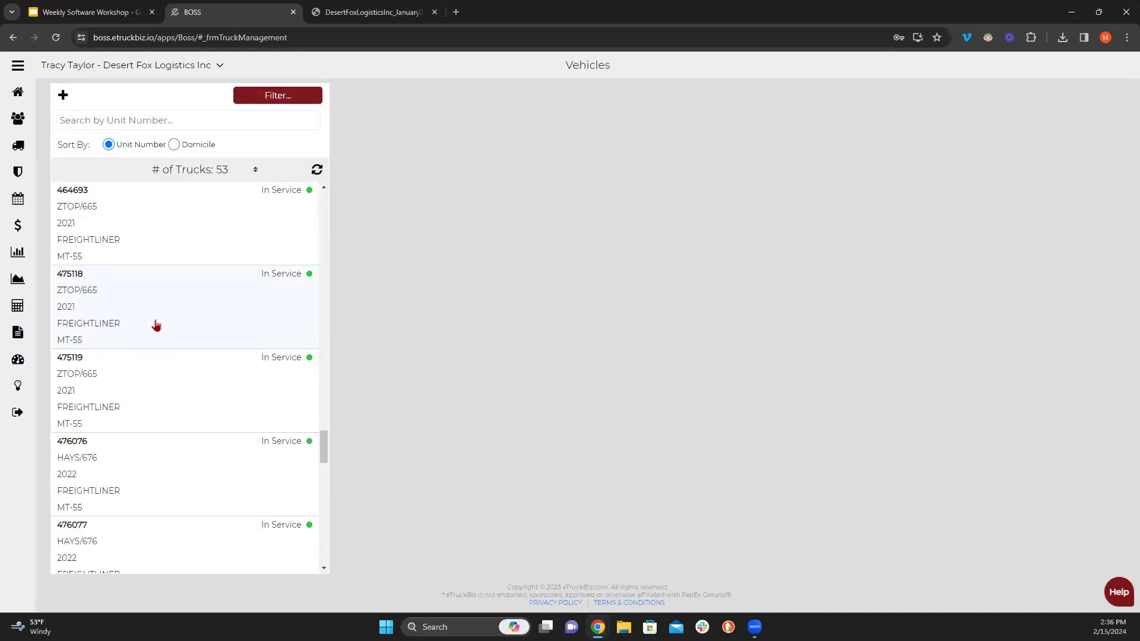
click(156, 325)
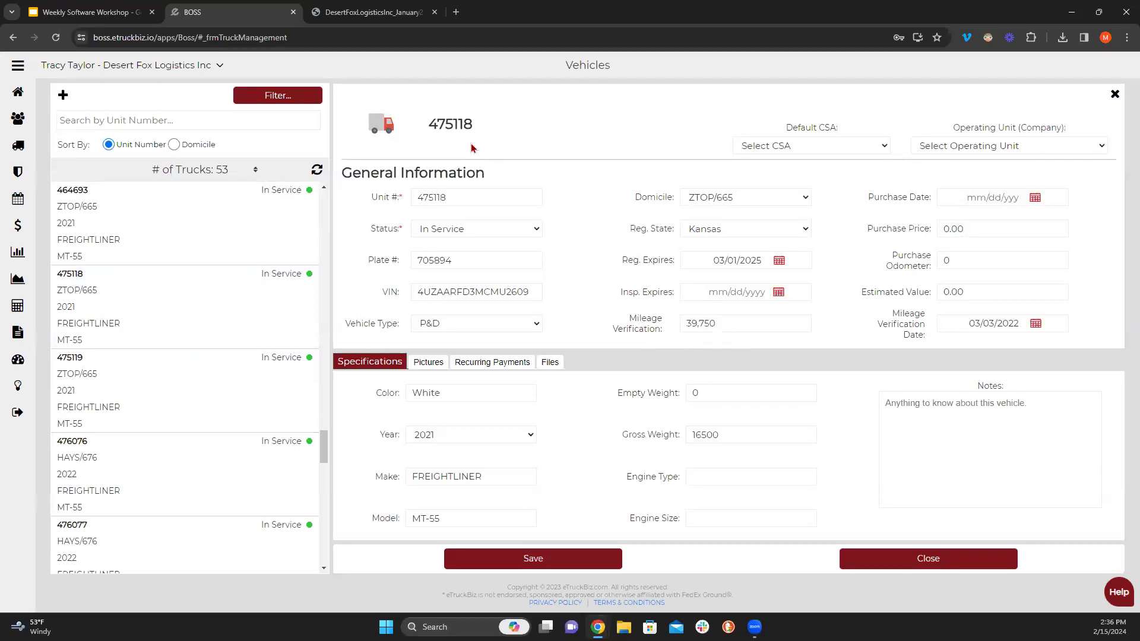
click(398, 13)
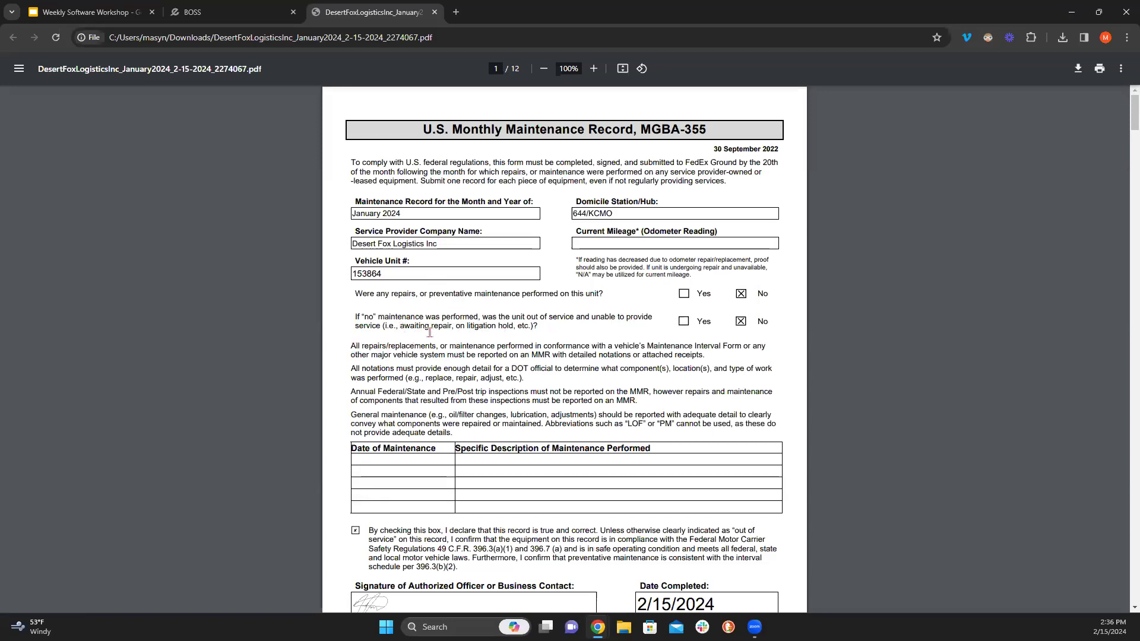
click(230, 12)
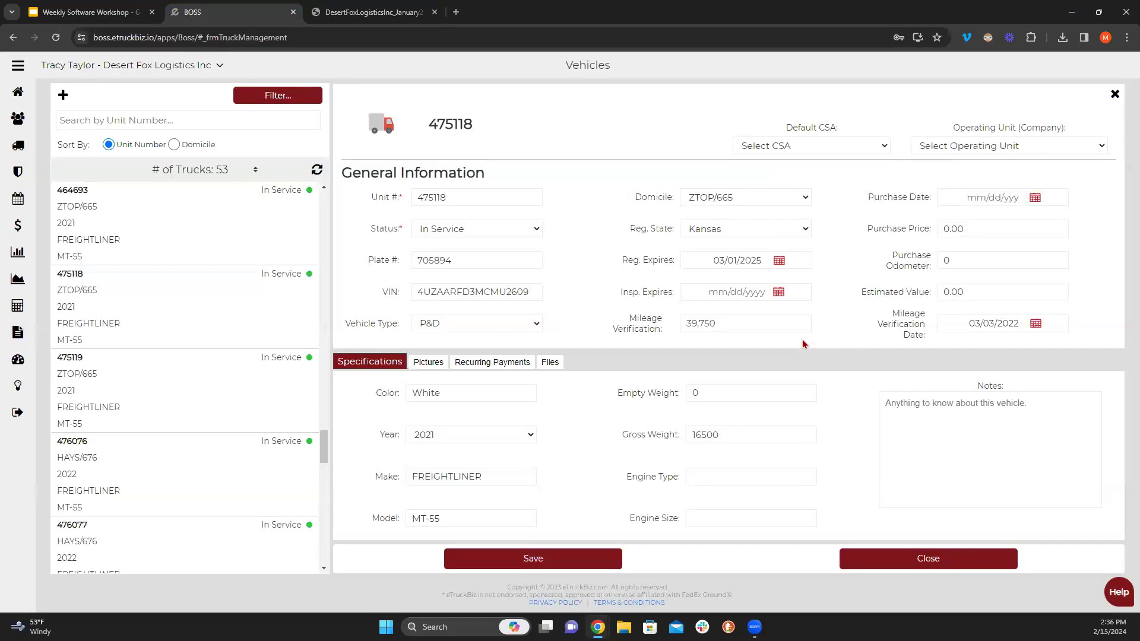
click(380, 11)
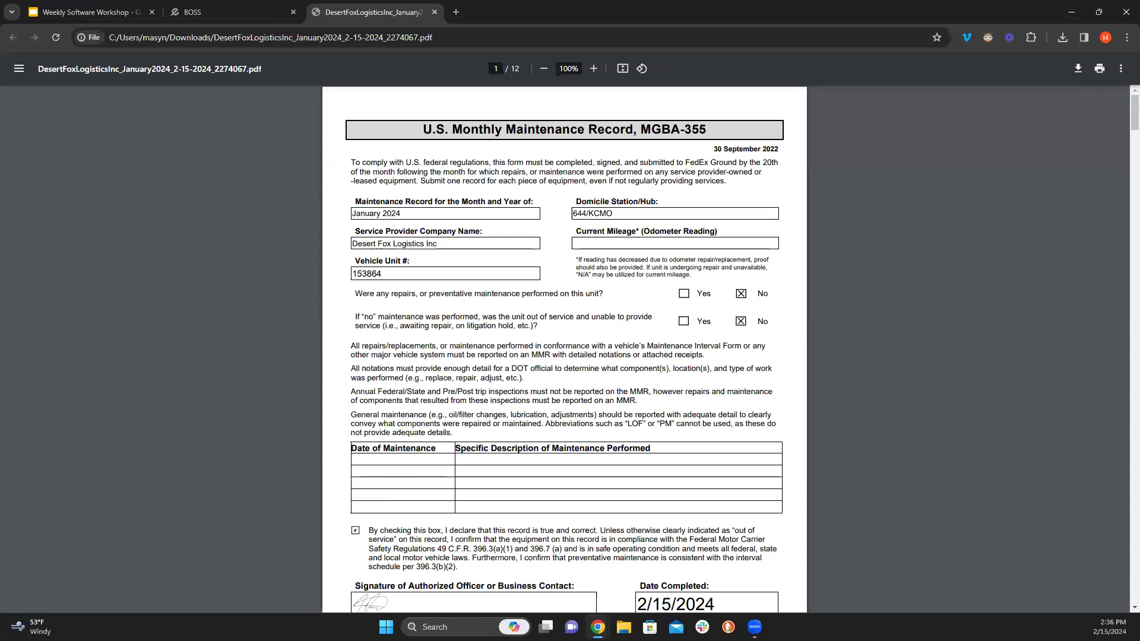
drag(538, 325, 442, 327)
click(438, 327)
scroll(466, 394, down, 4)
scroll(481, 389, down, 6)
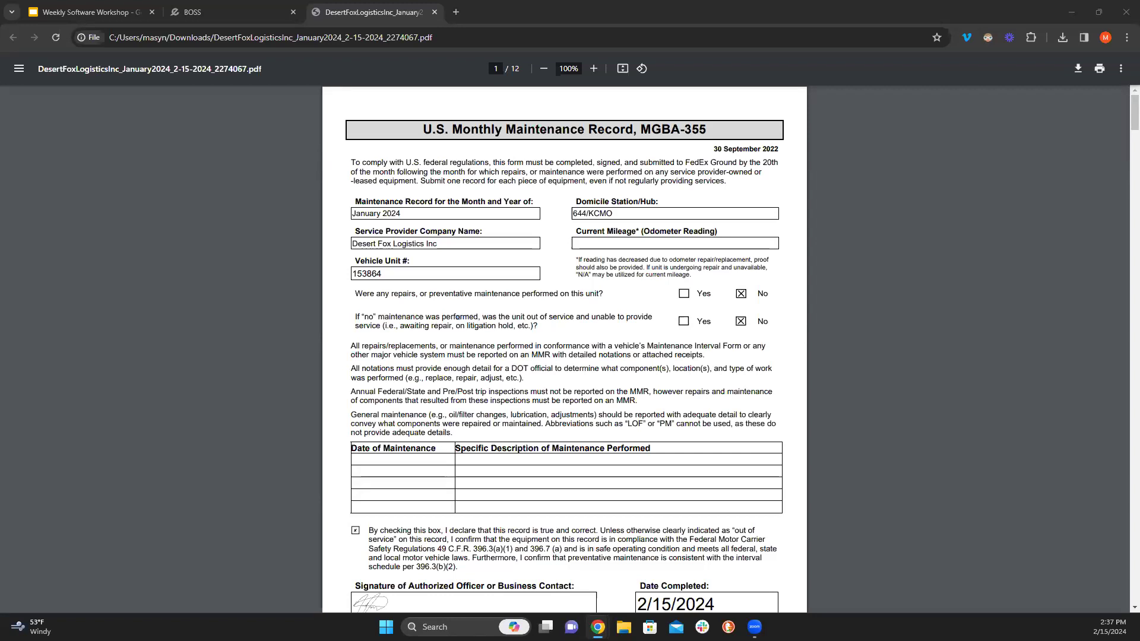
click(236, 10)
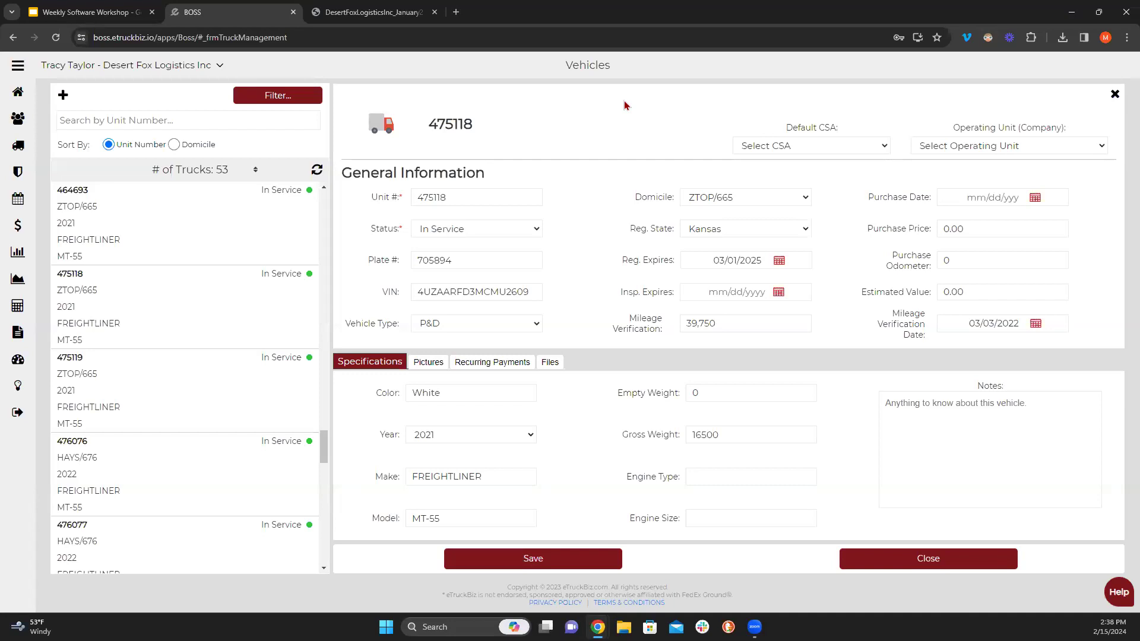
- Close unit 475118's details, scroll the truck list to the top, and show the Upcoming Topics slide
click(1114, 95)
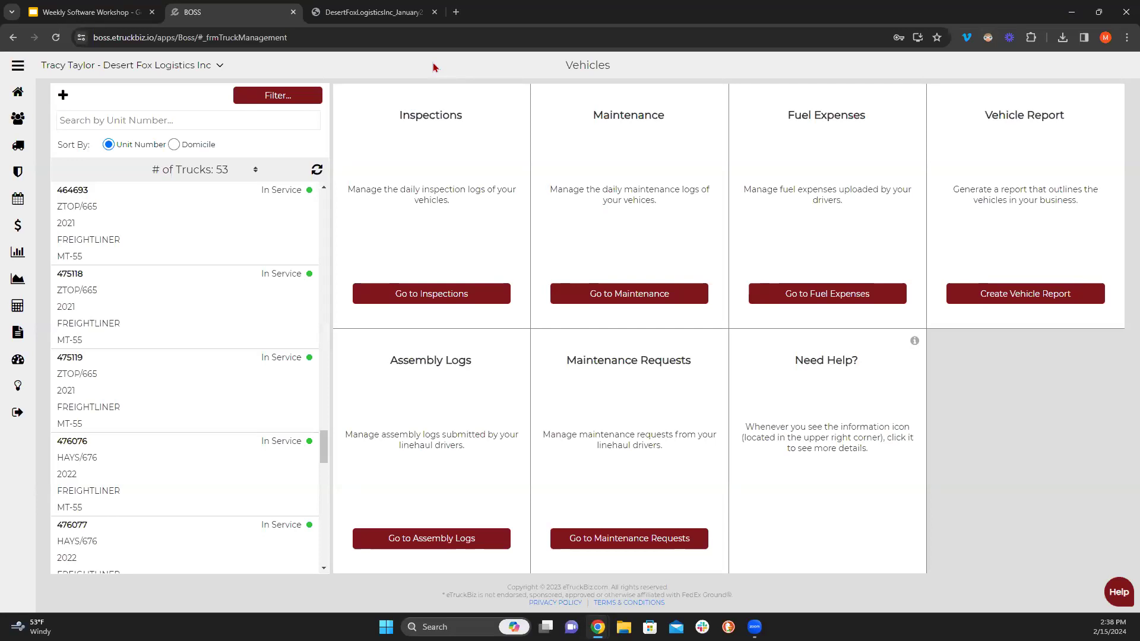
scroll(211, 303, up, 10)
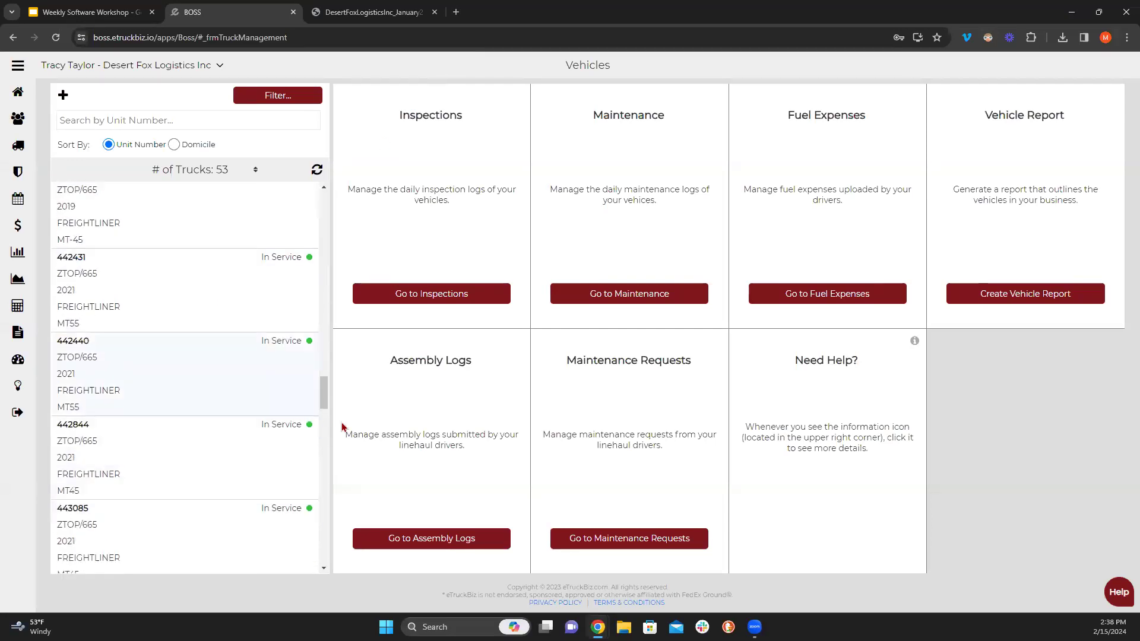
drag(324, 402, 330, 199)
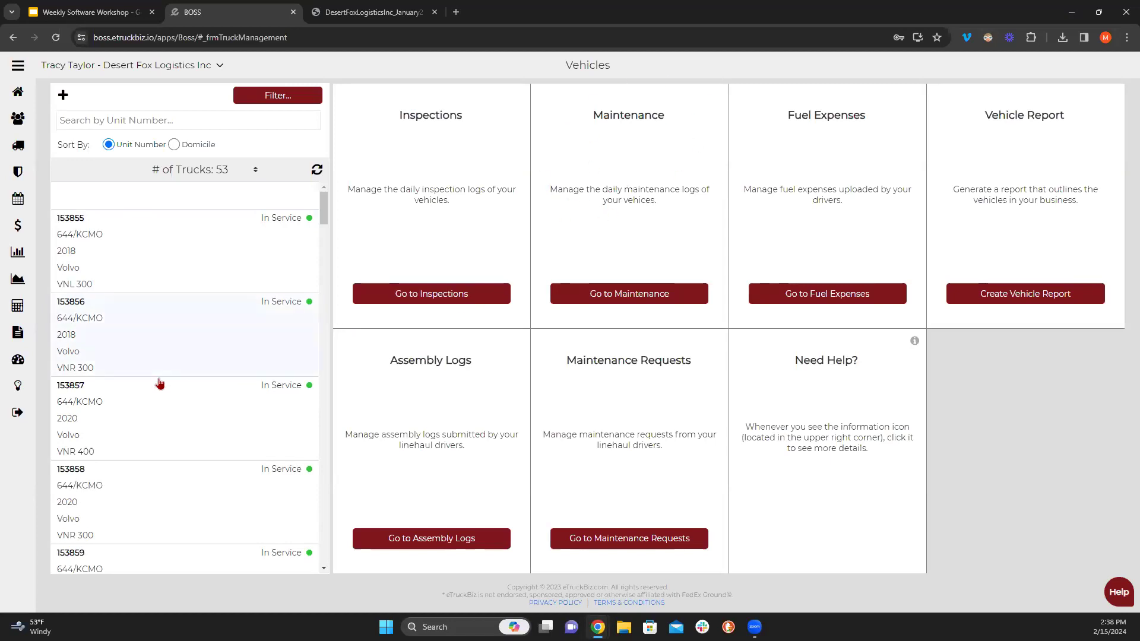
key(ctrl+shift+Tab)
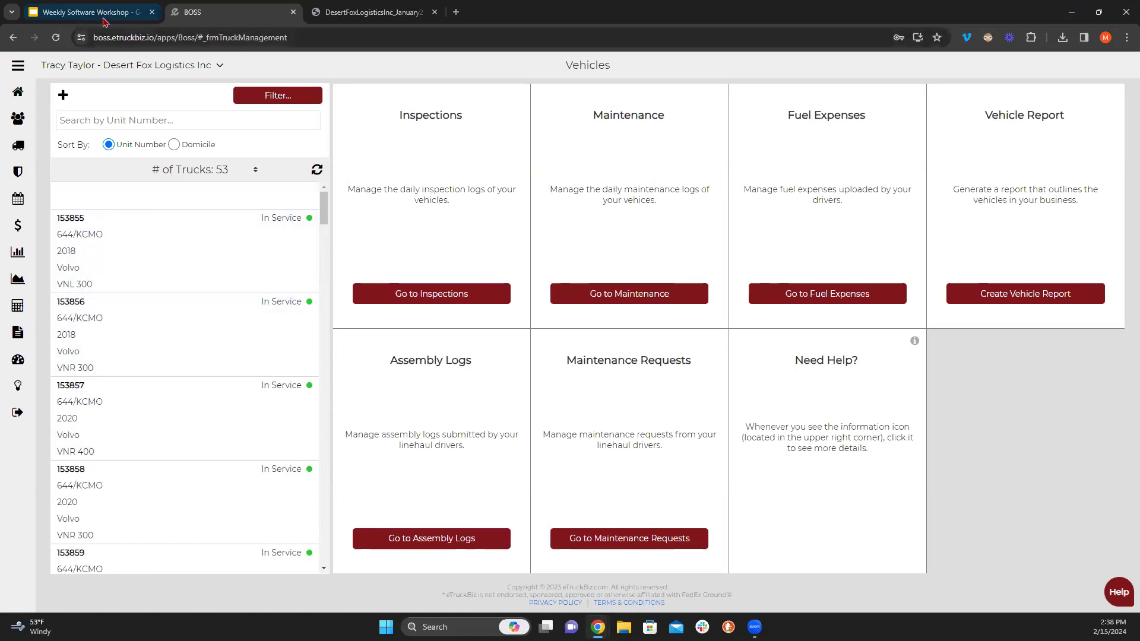
click(87, 297)
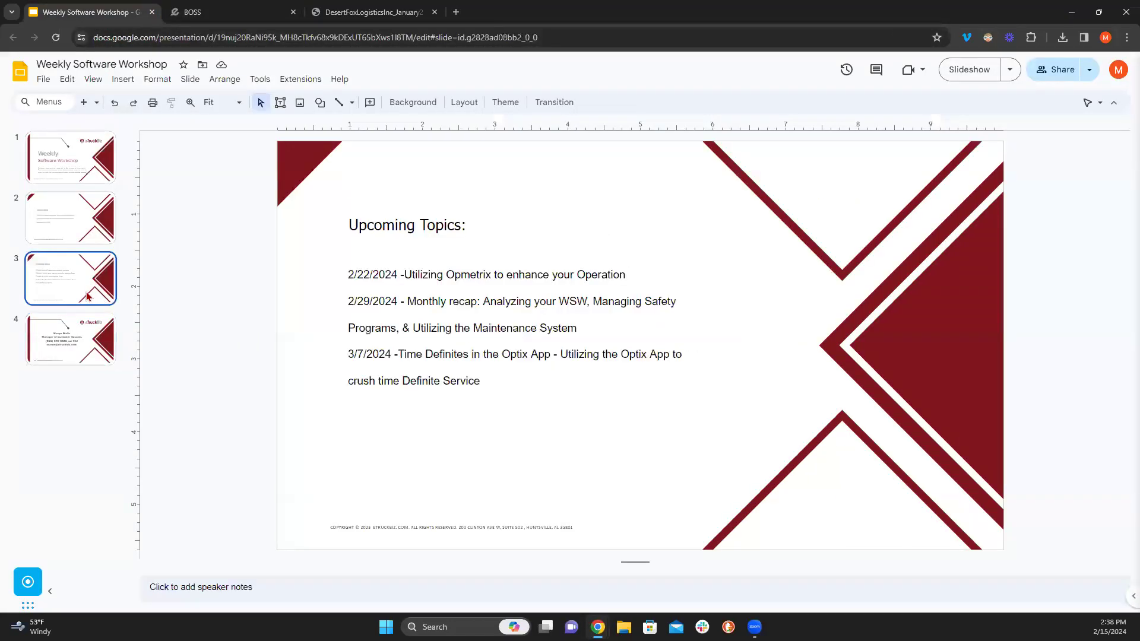